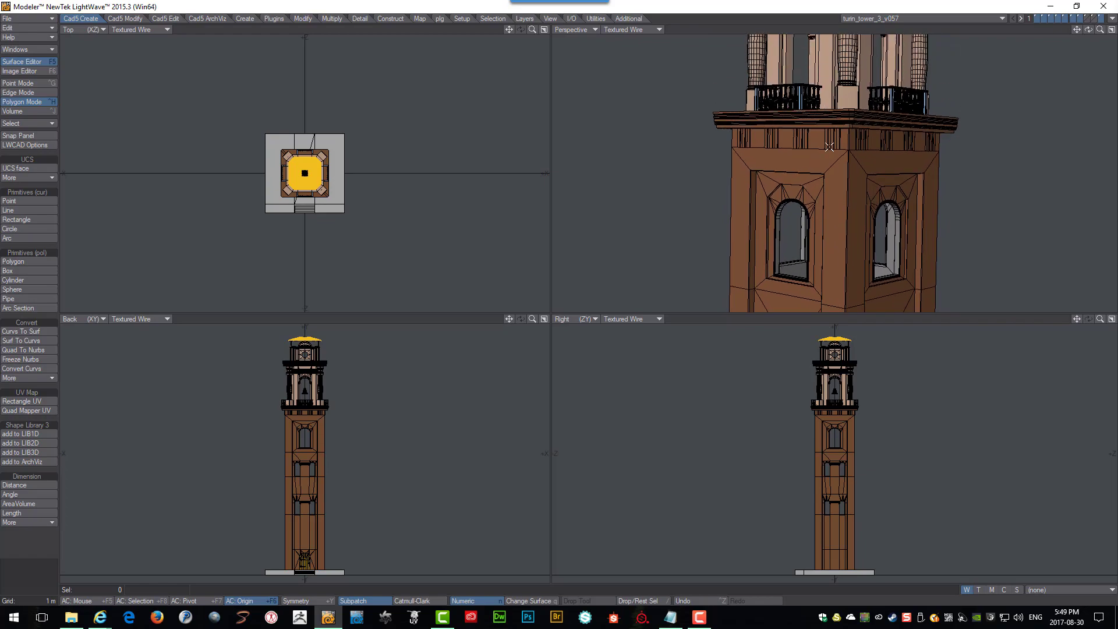
pyautogui.press('Up')
pyautogui.press('Up')
pyautogui.press('Up')
pyautogui.press('Up')
pyautogui.press('Up')
pyautogui.press('Up')
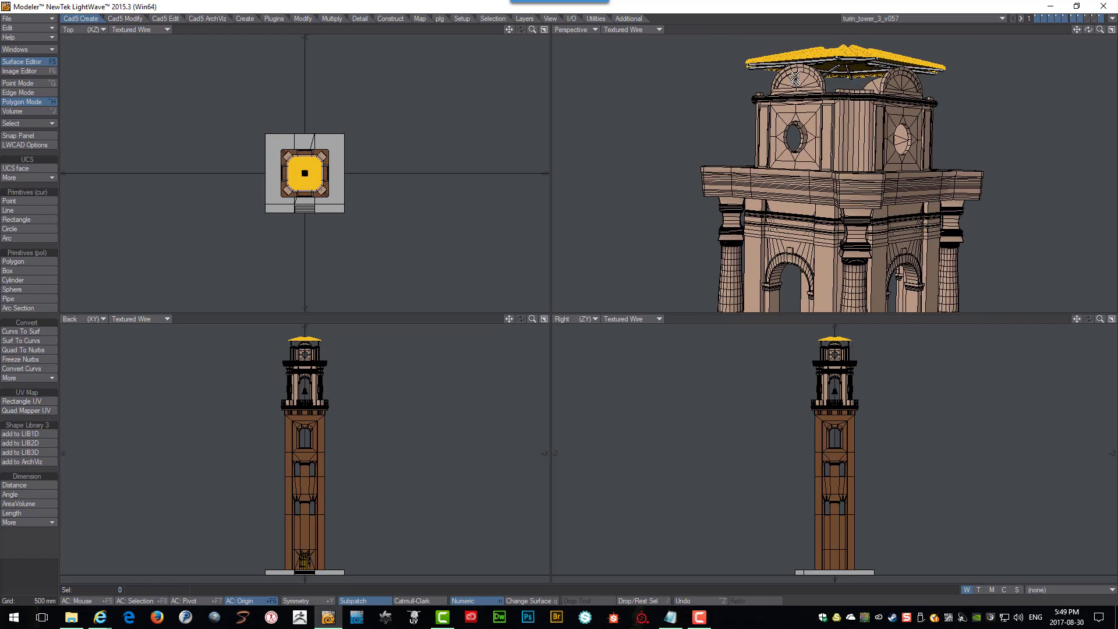
# Inspect the tower's tiled roof and the beams supporting it from several angles in the perspective view.
pyautogui.keyDown('ctrl'); pyautogui.keyDown('alt'); pyautogui.moveTo(876, 119); pyautogui.dragTo(860, 190); pyautogui.keyUp('alt'); pyautogui.keyUp('ctrl')
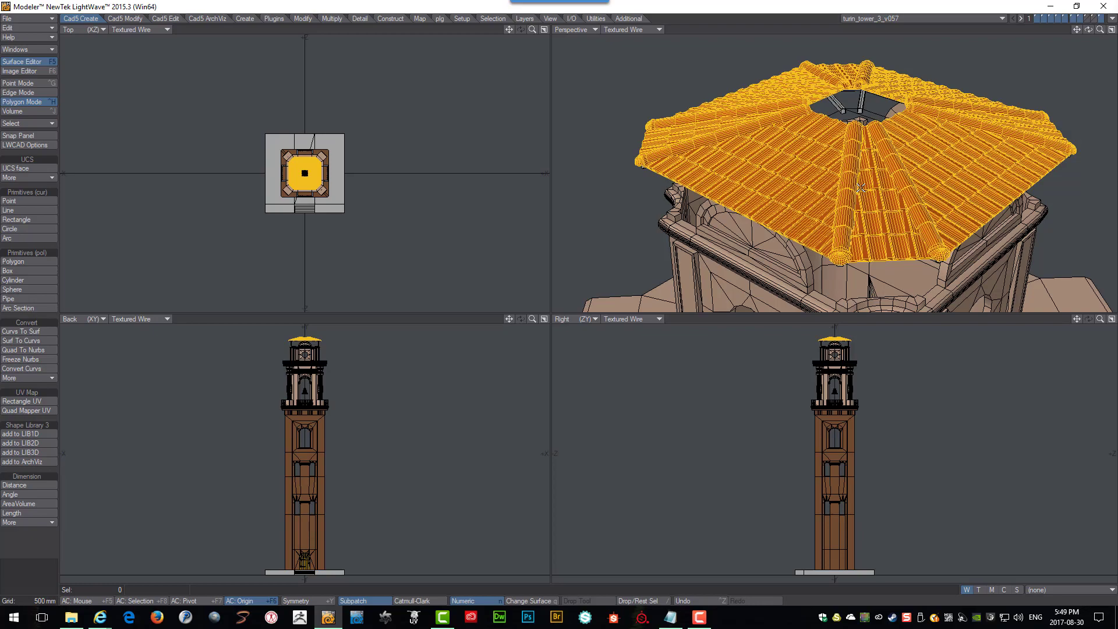
pyautogui.scroll(5, 860, 188)
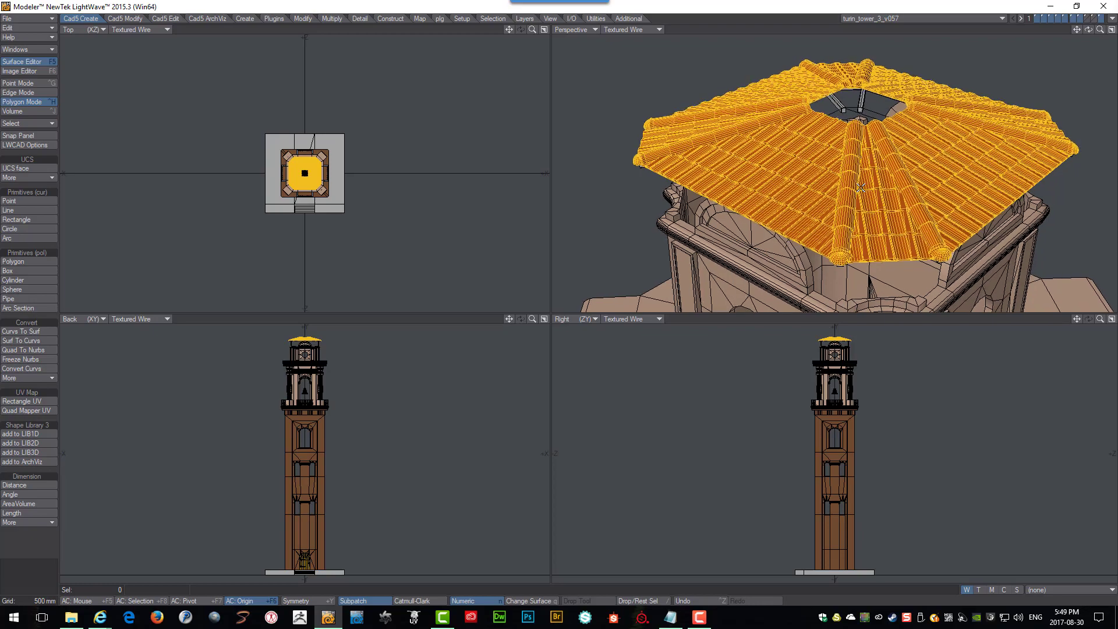
pyautogui.scroll(5, 861, 188)
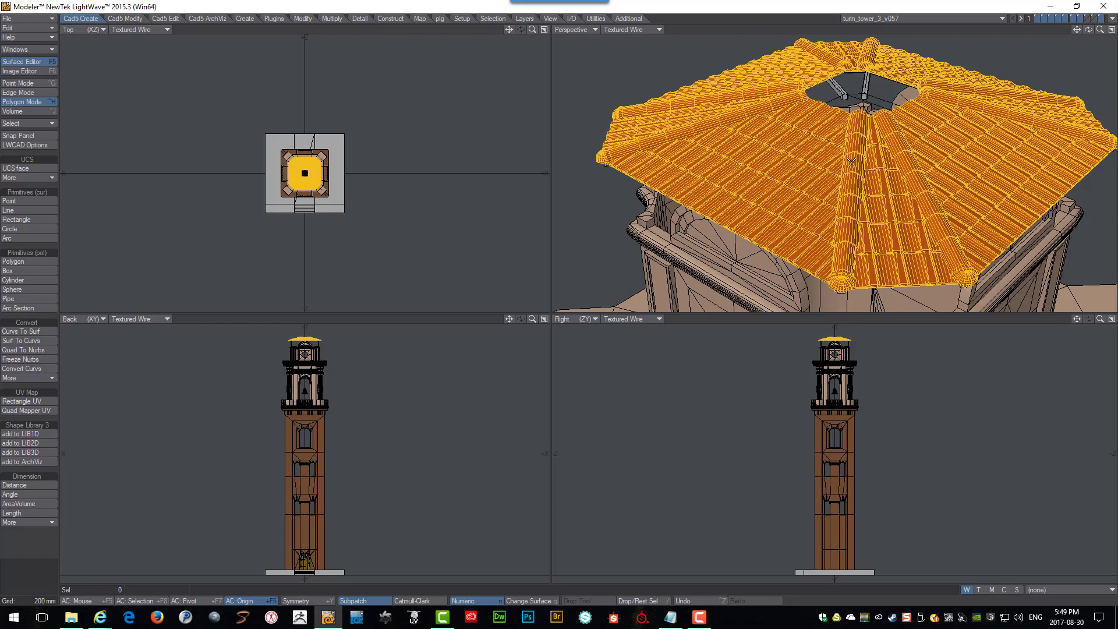
pyautogui.keyDown('ctrl'); pyautogui.keyDown('alt'); pyautogui.moveTo(865, 160); pyautogui.dragTo(898, 158); pyautogui.keyUp('alt'); pyautogui.keyUp('ctrl')
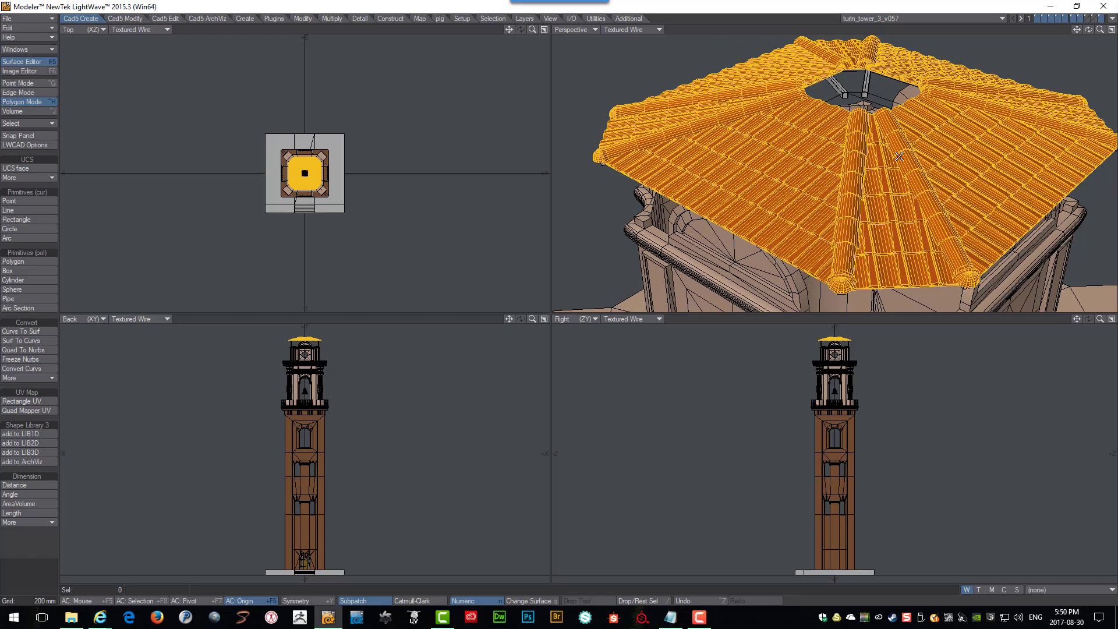
pyautogui.press('Left')
pyautogui.press('Left')
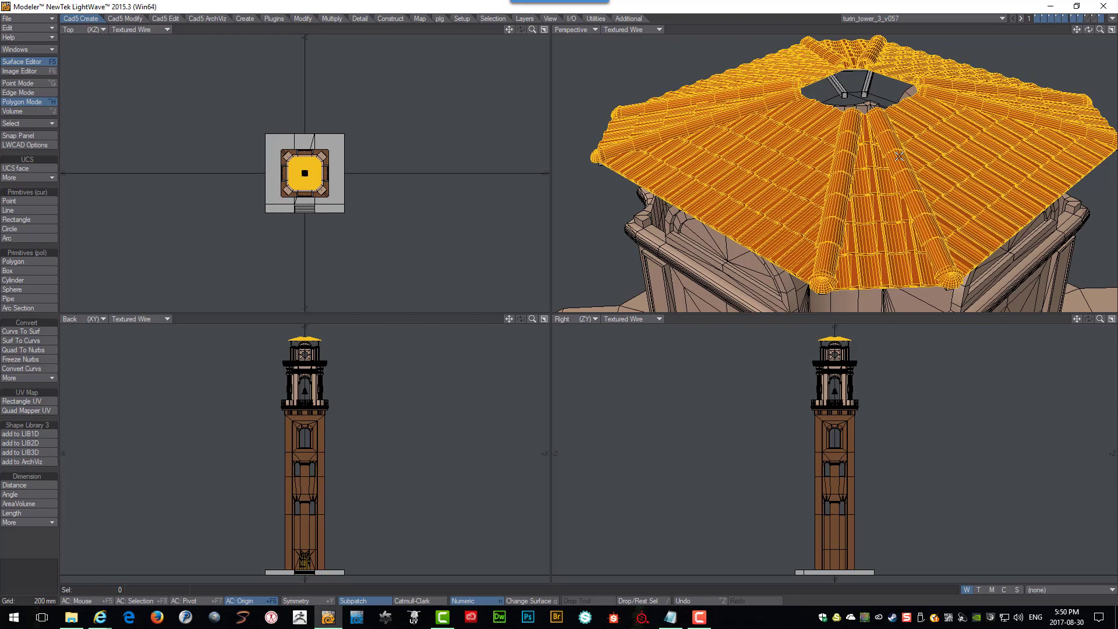
pyautogui.press('Left')
pyautogui.press('Left')
pyautogui.press('Left')
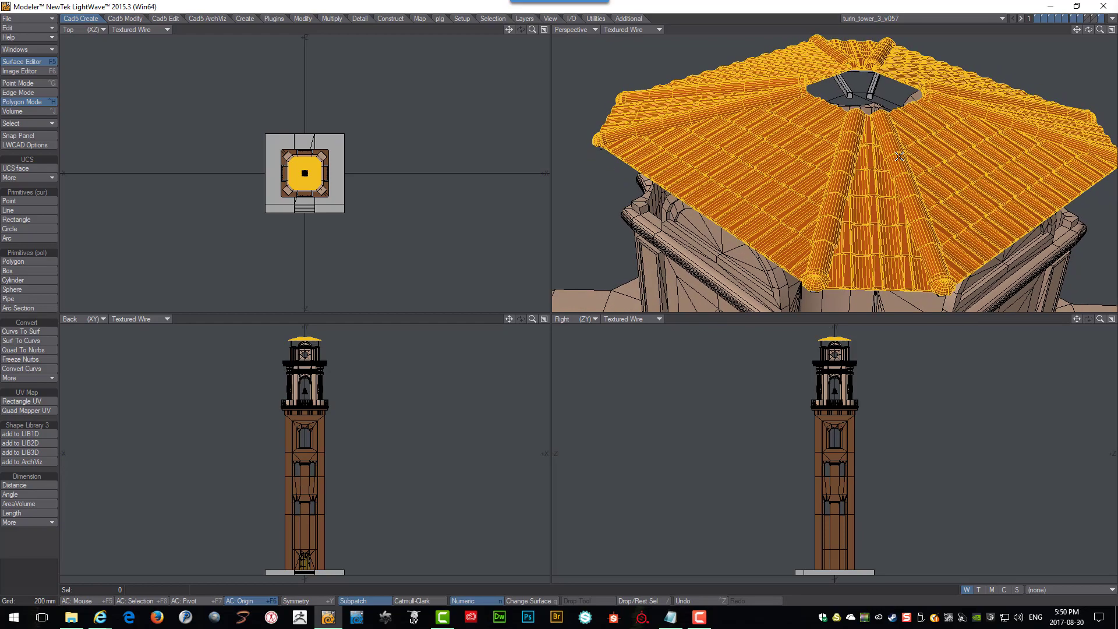
pyautogui.press('Up')
pyautogui.press('Up')
pyautogui.press('Up')
pyautogui.press('Up')
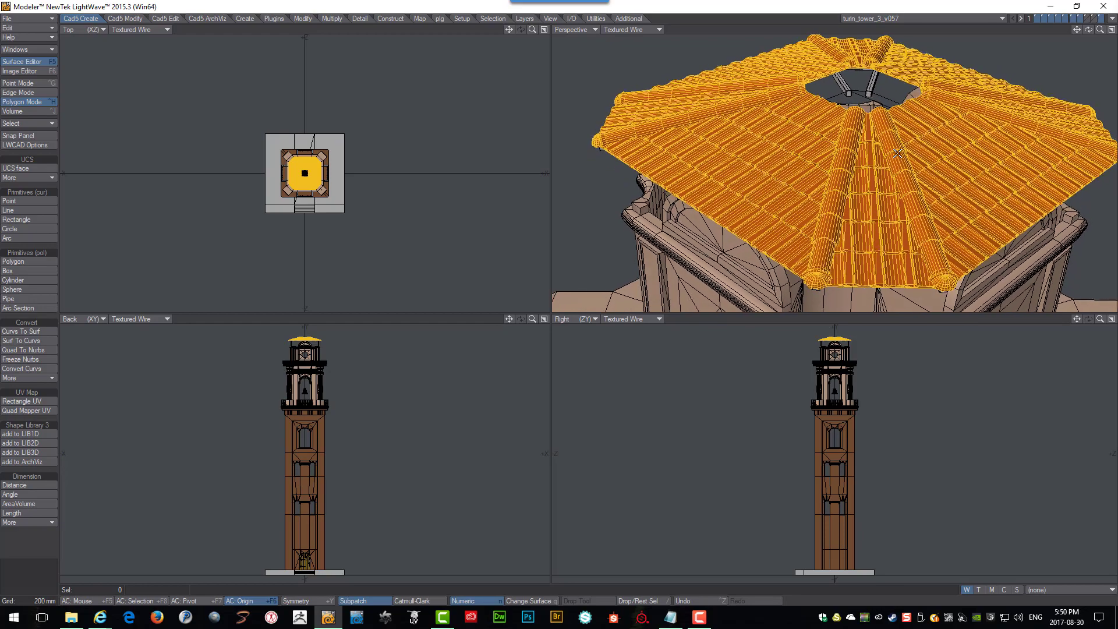
pyautogui.press('Up')
pyautogui.press('Up')
pyautogui.press('Up')
pyautogui.press('Up')
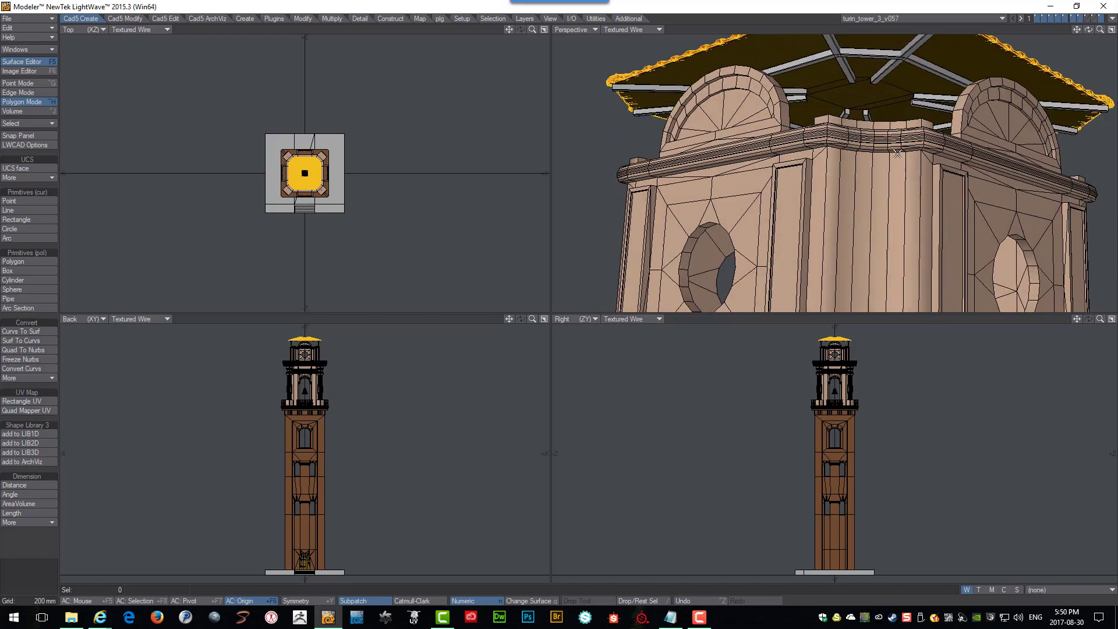
pyautogui.press('Up')
pyautogui.press('Up')
pyautogui.scroll(3, 897, 153)
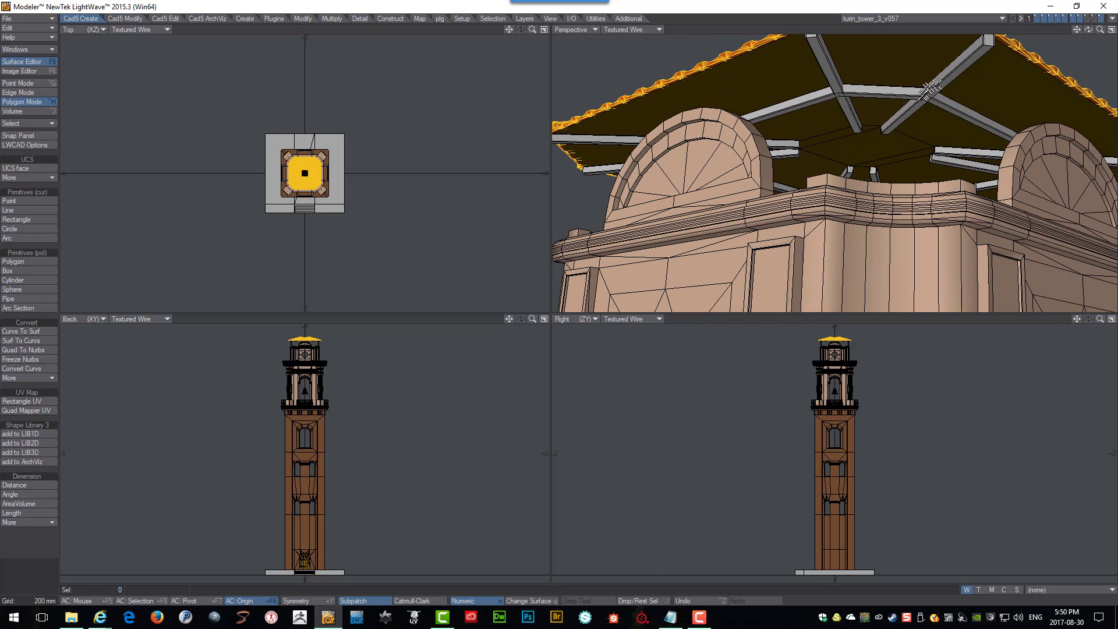
pyautogui.keyDown('alt'); pyautogui.moveTo(826, 94); pyautogui.dragTo(876, 85); pyautogui.keyUp('alt')
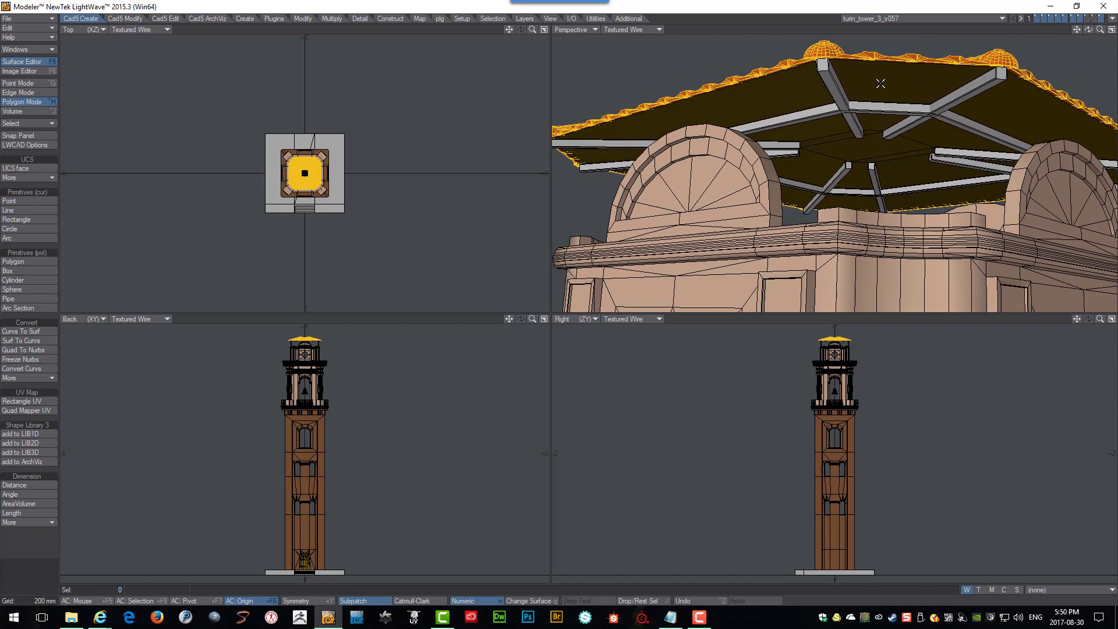
pyautogui.keyDown('alt'); pyautogui.moveTo(880, 83); pyautogui.dragTo(919, 80); pyautogui.keyUp('alt')
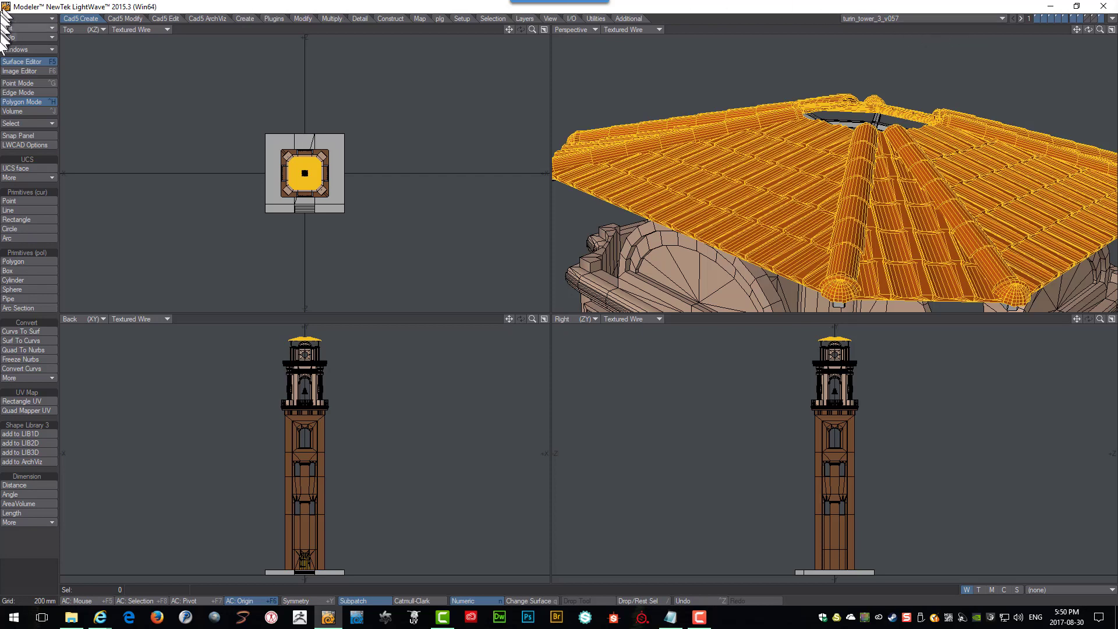
# Close the current tower object and fit the remaining roof shape in all views.
pyautogui.click(33, 19)
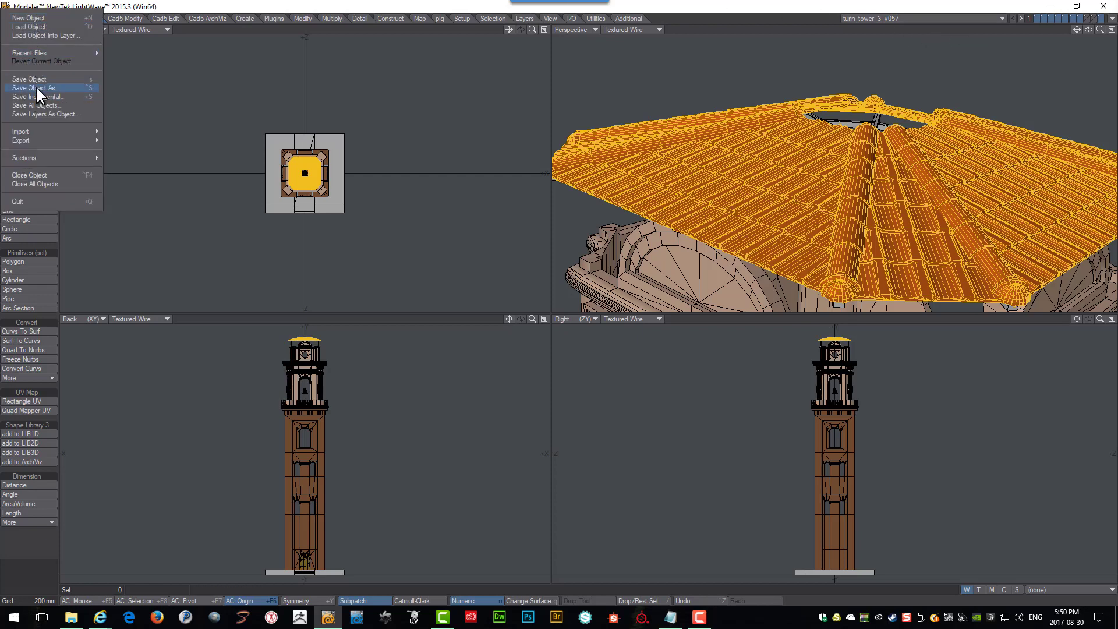
pyautogui.click(34, 174)
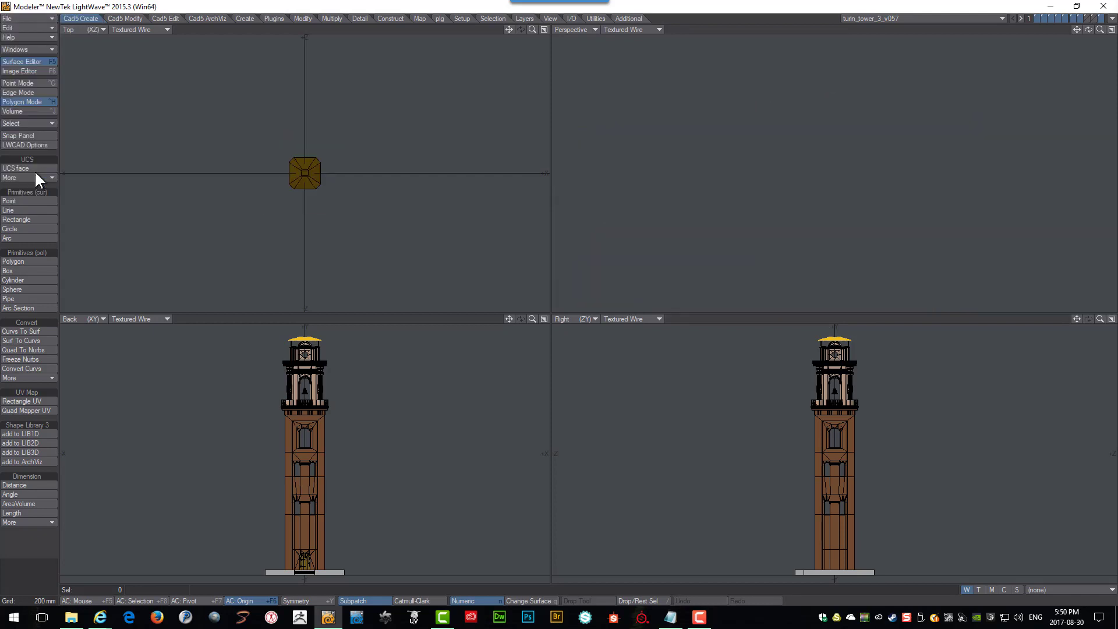
pyautogui.press('a')
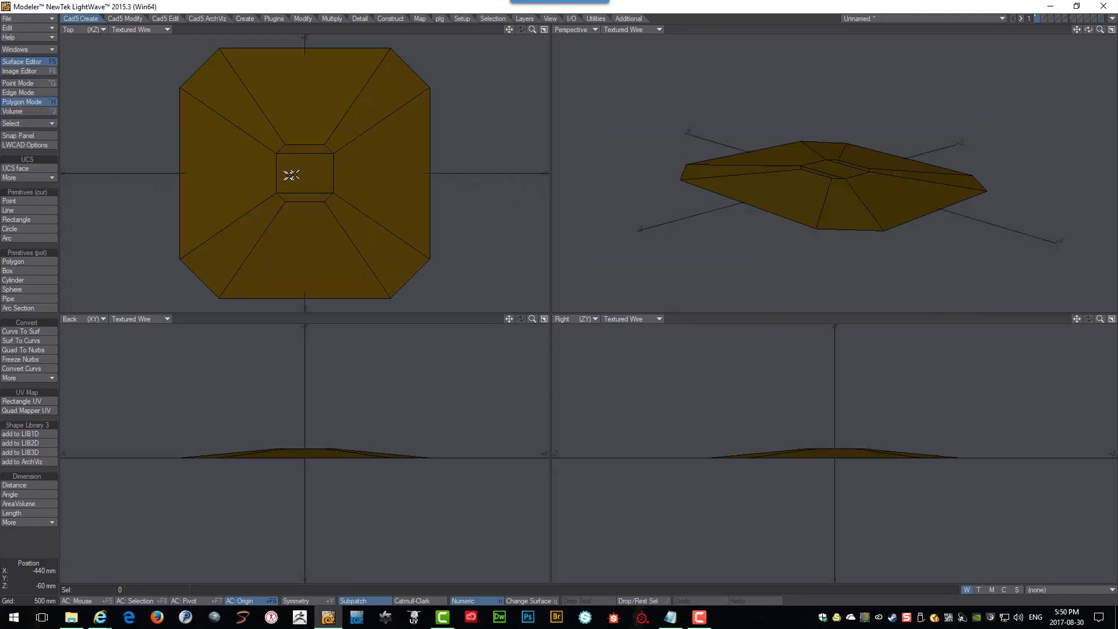
# Flip the polygons of the roof shape so they face the other way.
pyautogui.moveTo(850, 176)
pyautogui.keyDown('alt'); pyautogui.mouseDown()
pyautogui.moveTo(835, 176)
pyautogui.moveTo(849, 189)
pyautogui.moveTo(849, 168)
pyautogui.mouseUp(); pyautogui.keyUp('alt')
pyautogui.scroll(4, 850, 176)
pyautogui.scroll(3, 865, 161)
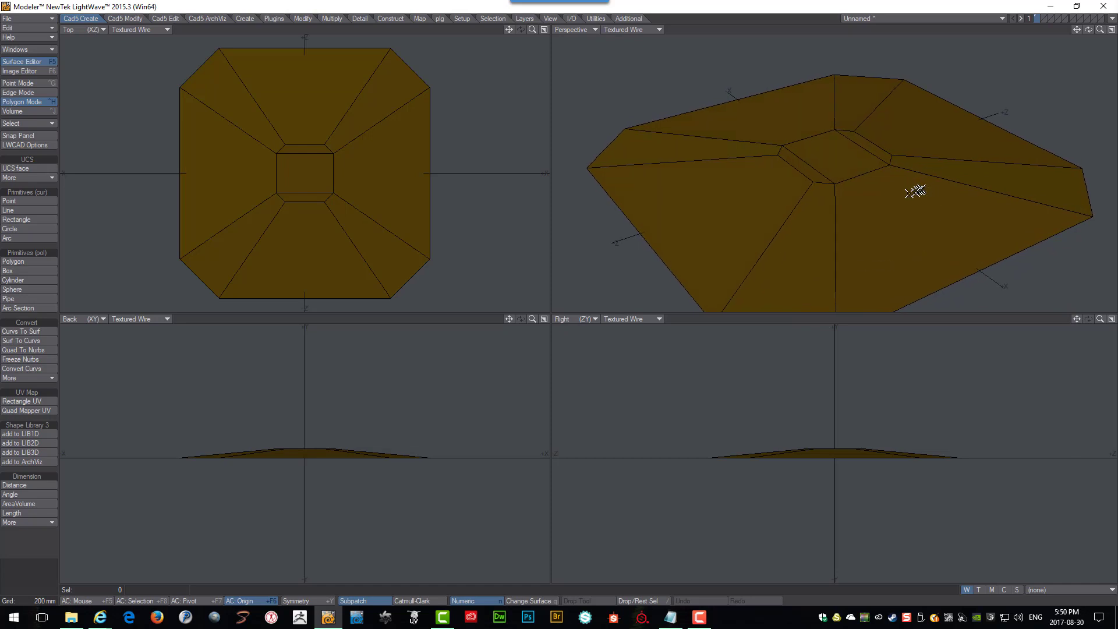
pyautogui.keyDown('alt'); pyautogui.moveTo(918, 192); pyautogui.dragTo(781, 208); pyautogui.keyUp('alt')
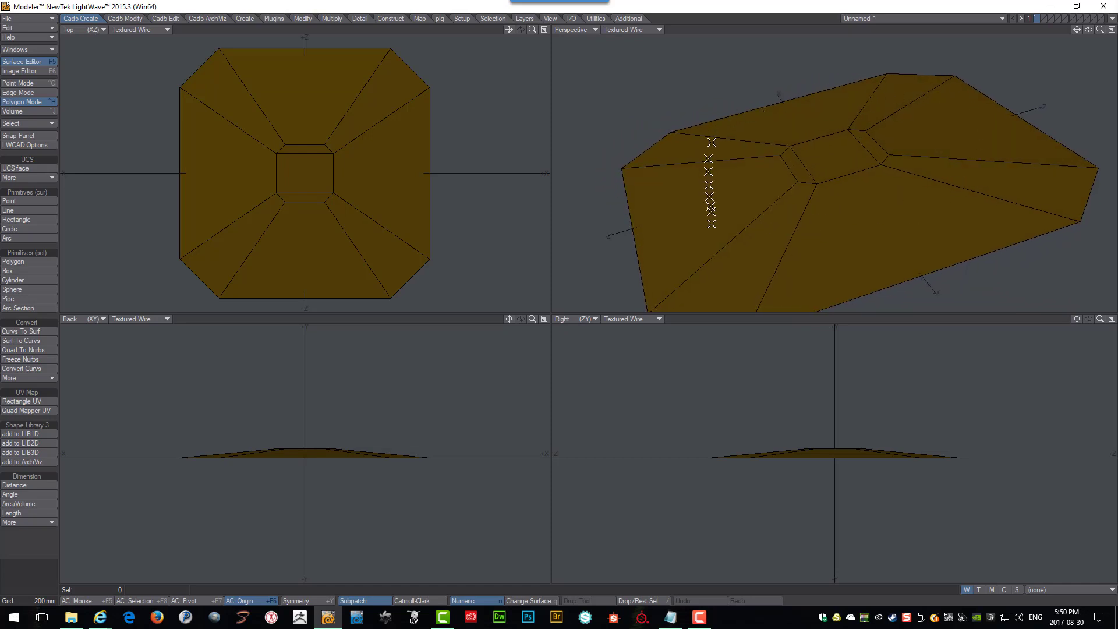
pyautogui.keyDown('alt'); pyautogui.moveTo(848, 225); pyautogui.dragTo(742, 209); pyautogui.keyUp('alt')
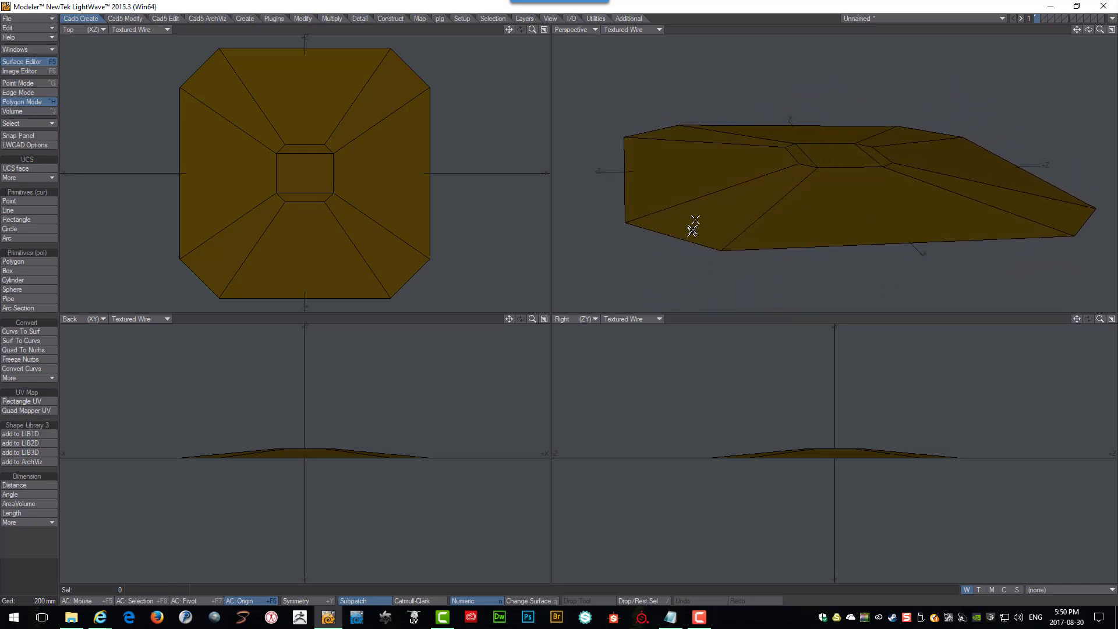
pyautogui.keyDown('alt'); pyautogui.moveTo(815, 206); pyautogui.dragTo(806, 256); pyautogui.keyUp('alt')
pyautogui.keyDown('alt'); pyautogui.moveTo(848, 212); pyautogui.dragTo(872, 198); pyautogui.keyUp('alt')
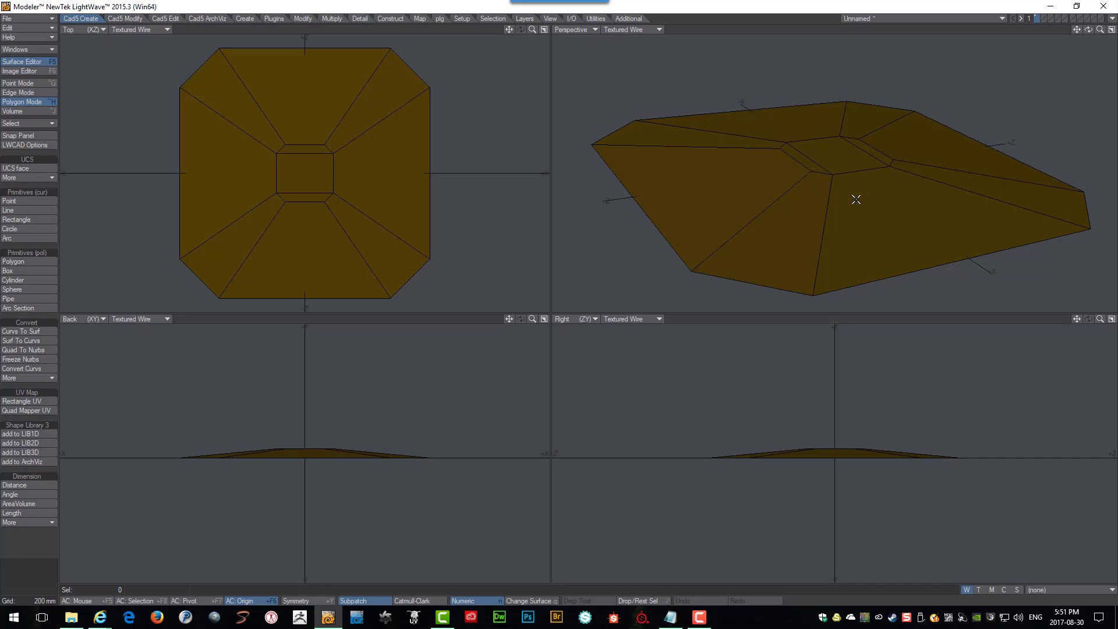
pyautogui.press('f')
pyautogui.keyDown('alt'); pyautogui.moveTo(858, 200); pyautogui.dragTo(864, 118); pyautogui.keyUp('alt')
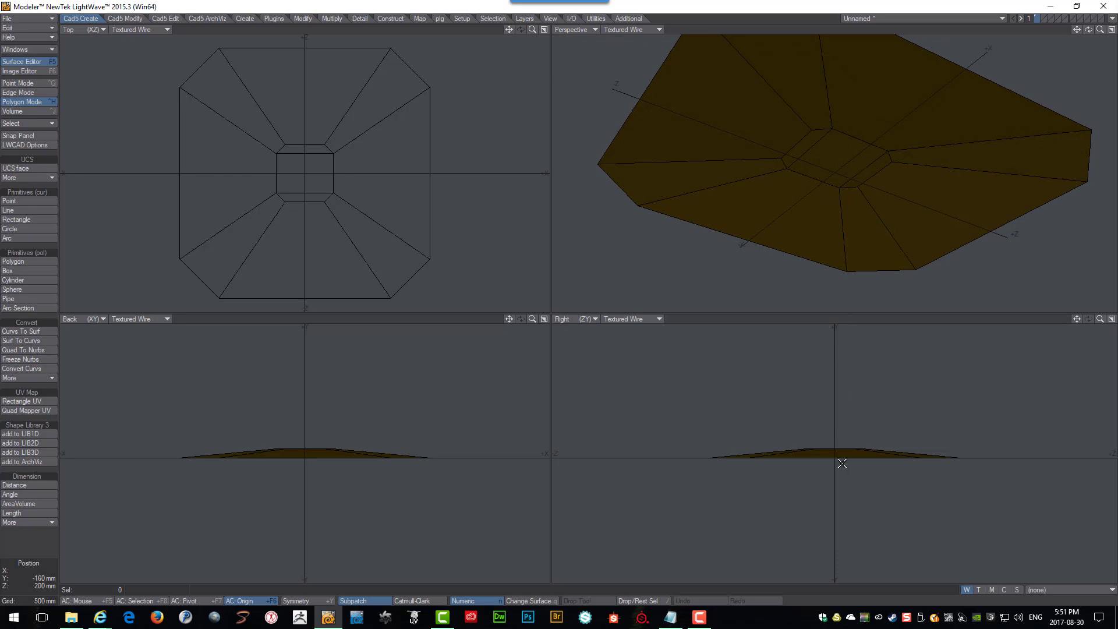
# Move the roof shape up about 2.88 m.
pyautogui.press('t')
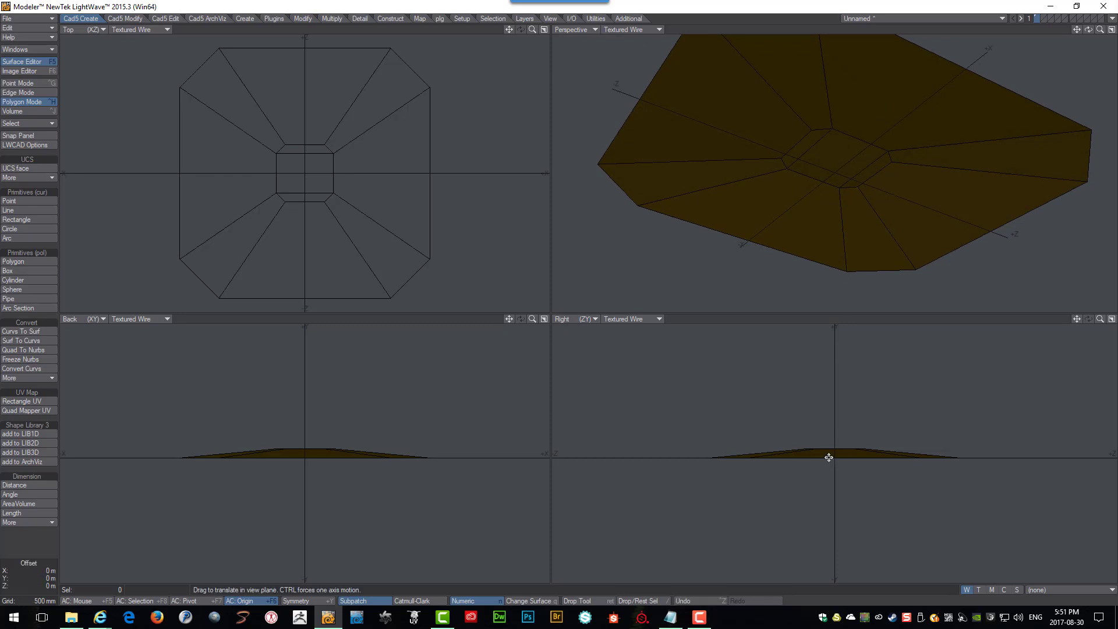
pyautogui.moveTo(828, 457); pyautogui.dragTo(828, 345)
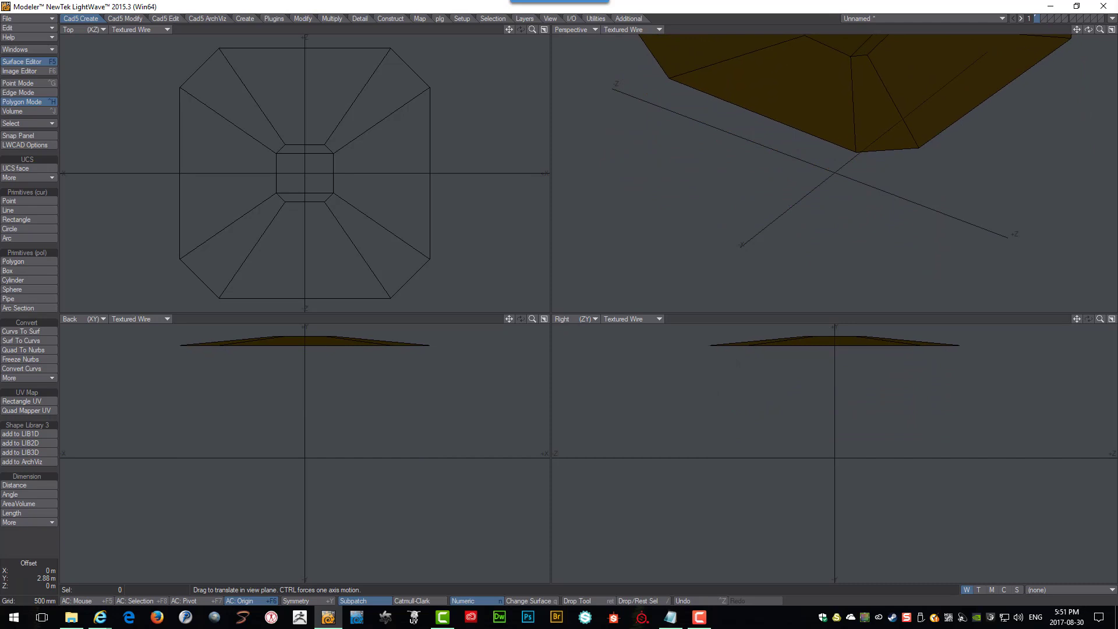
pyautogui.press('Return')
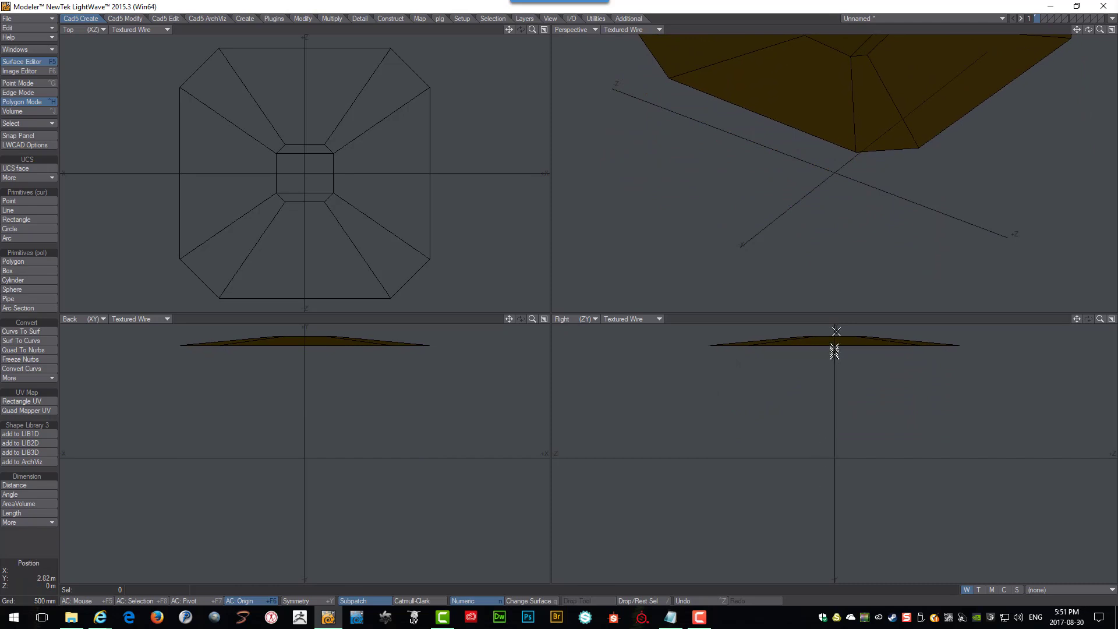
# Create a box below the roof shape, just off the centre of the opening.
pyautogui.keyDown('alt'); pyautogui.keyDown('shift'); pyautogui.moveTo(836, 184); pyautogui.dragTo(836, 187); pyautogui.keyUp('shift'); pyautogui.keyUp('alt')
pyautogui.scroll(6, 836, 188)
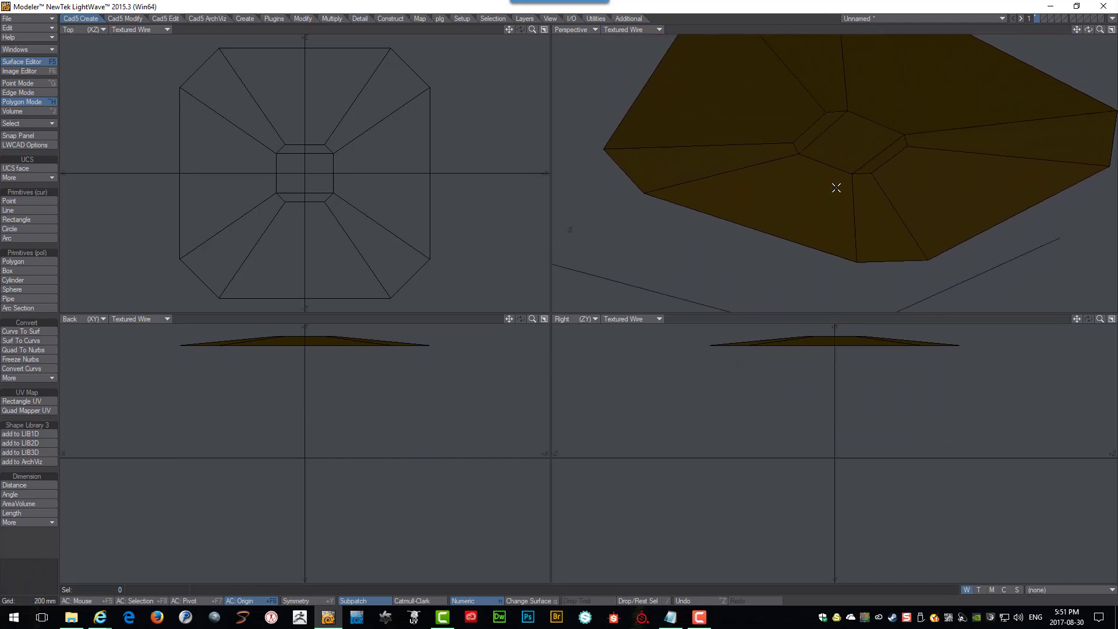
pyautogui.scroll(-2, 836, 188)
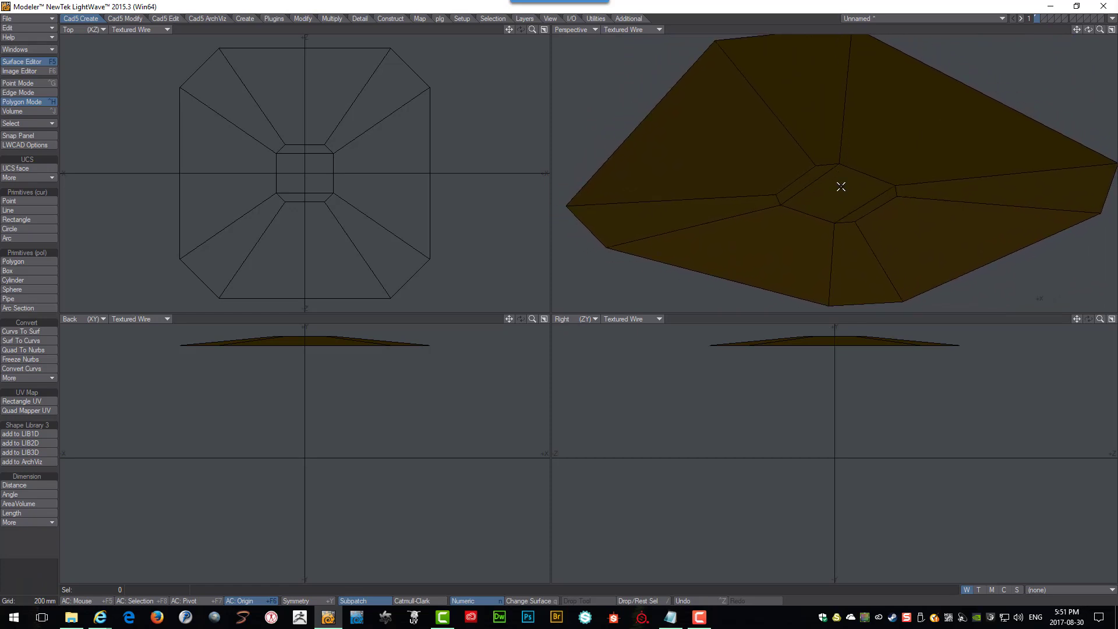
pyautogui.click(240, 16)
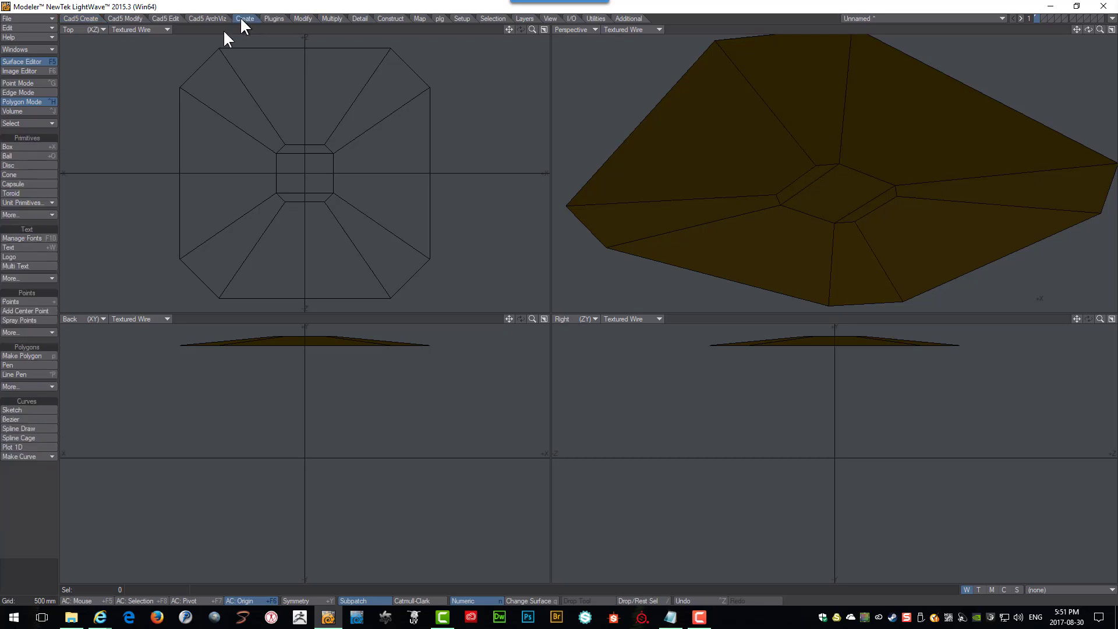
pyautogui.click(18, 146)
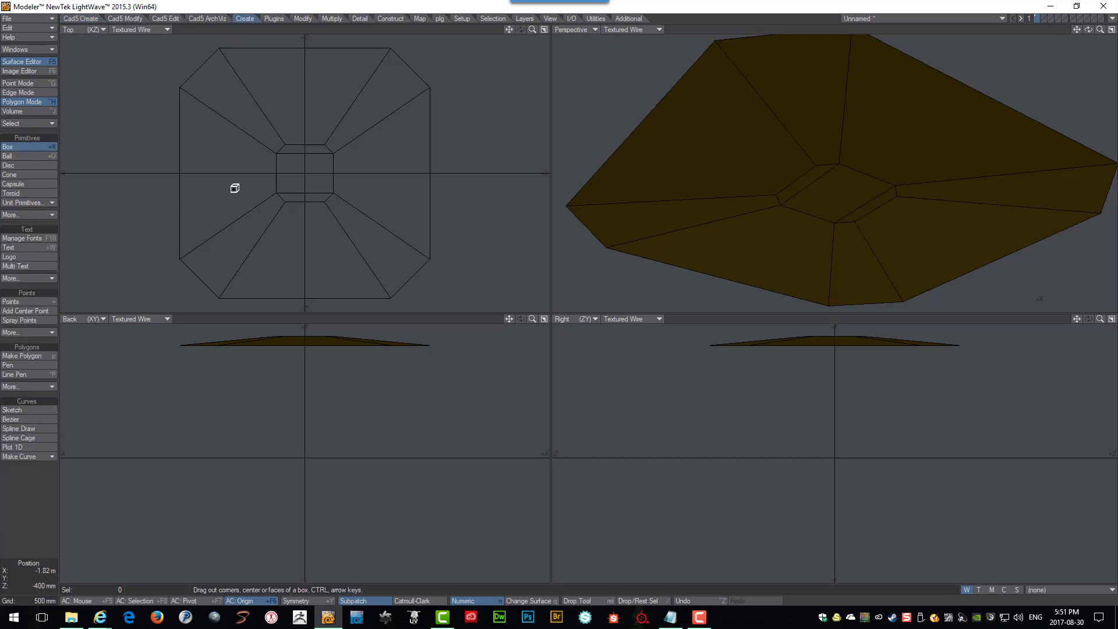
pyautogui.moveTo(260, 387); pyautogui.dragTo(304, 420)
pyautogui.moveTo(835, 430); pyautogui.dragTo(784, 411)
pyautogui.keyDown('alt'); pyautogui.moveTo(786, 272); pyautogui.dragTo(686, 191); pyautogui.keyUp('alt')
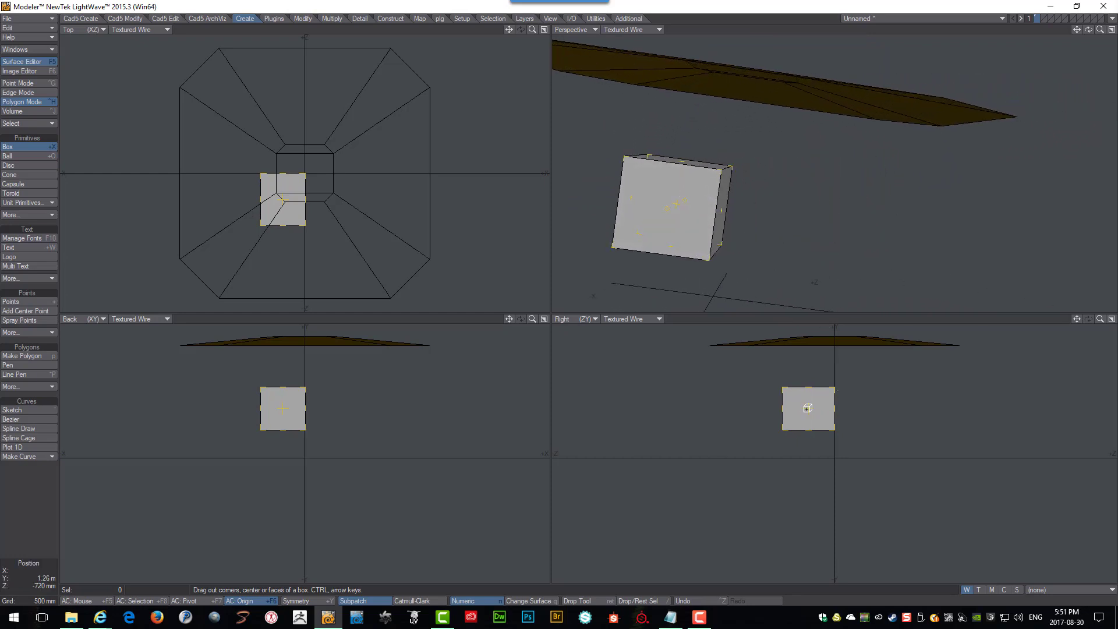
pyautogui.press('Return')
pyautogui.scroll(5, 815, 409)
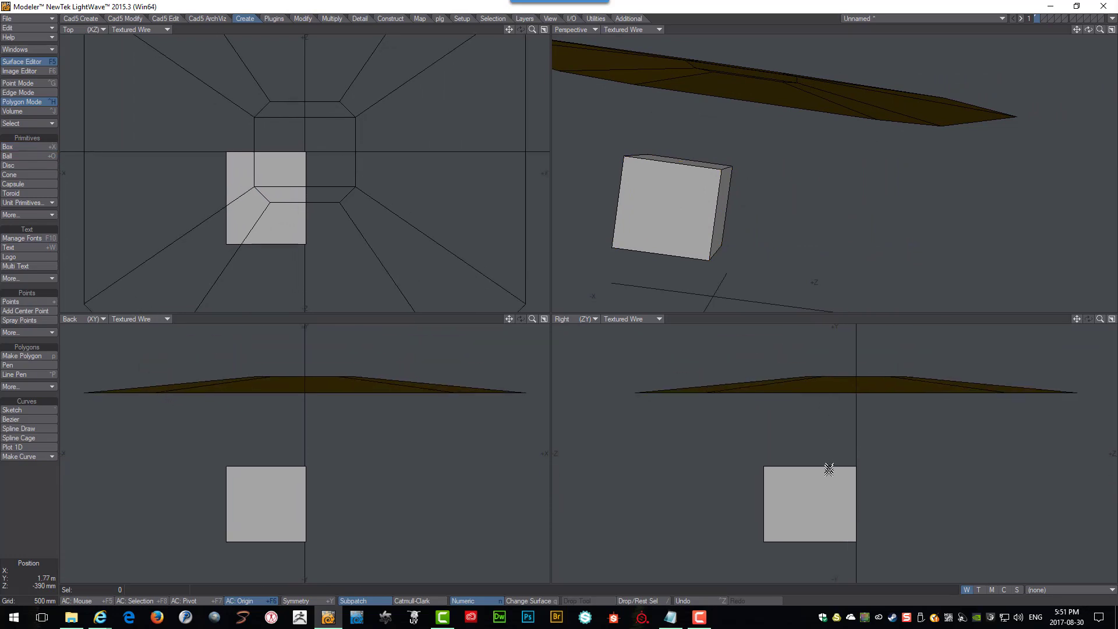
pyautogui.press('r')
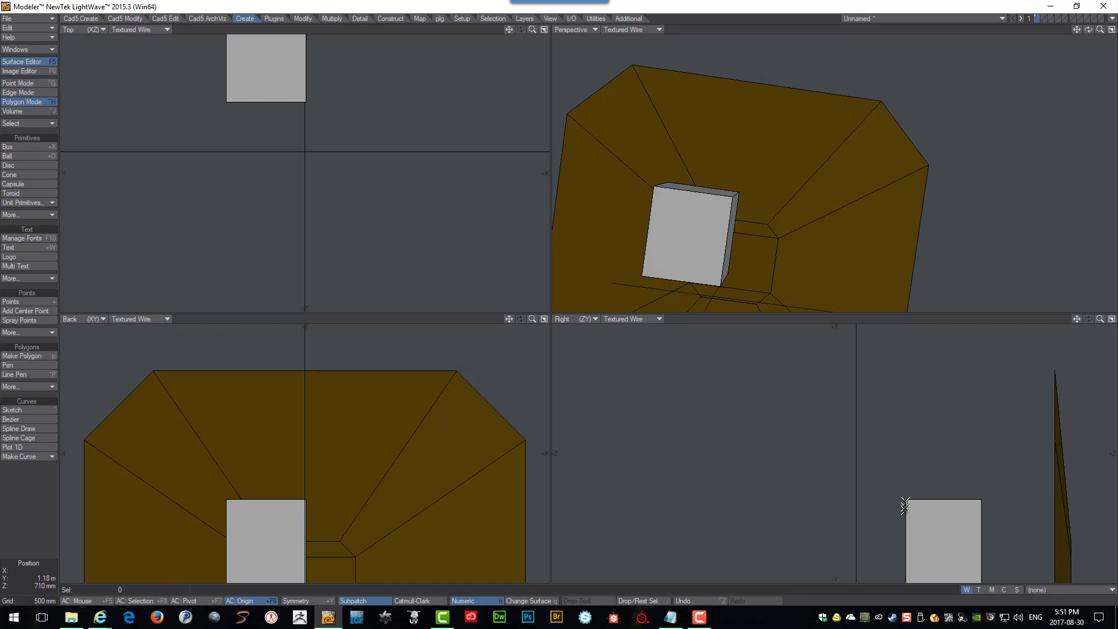
pyautogui.press('r')
pyautogui.press('r')
pyautogui.press('r')
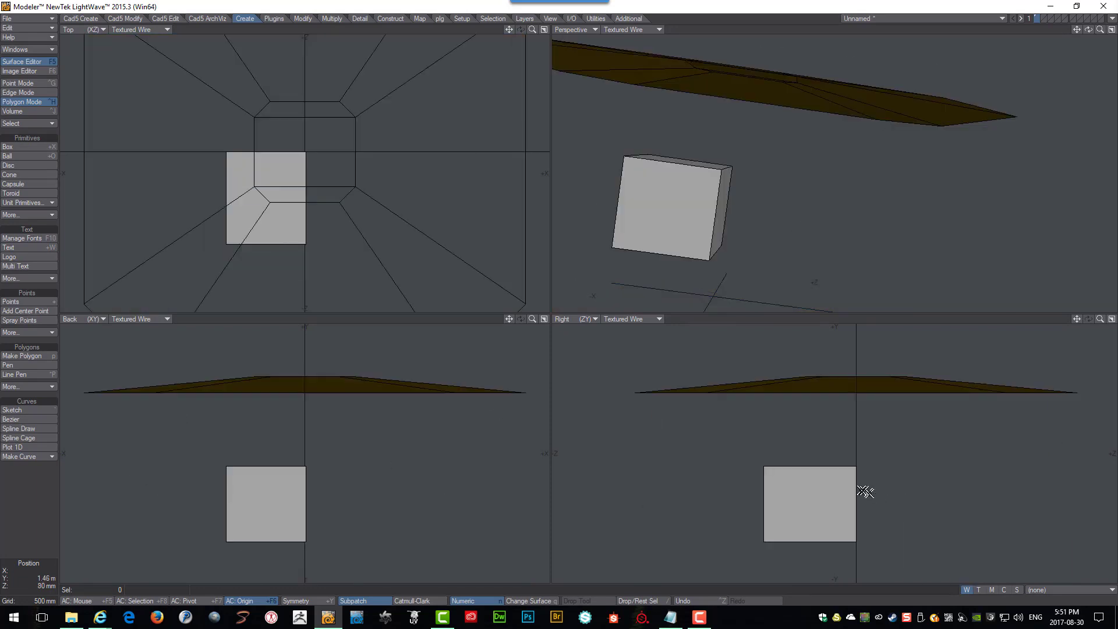
pyautogui.press('y')
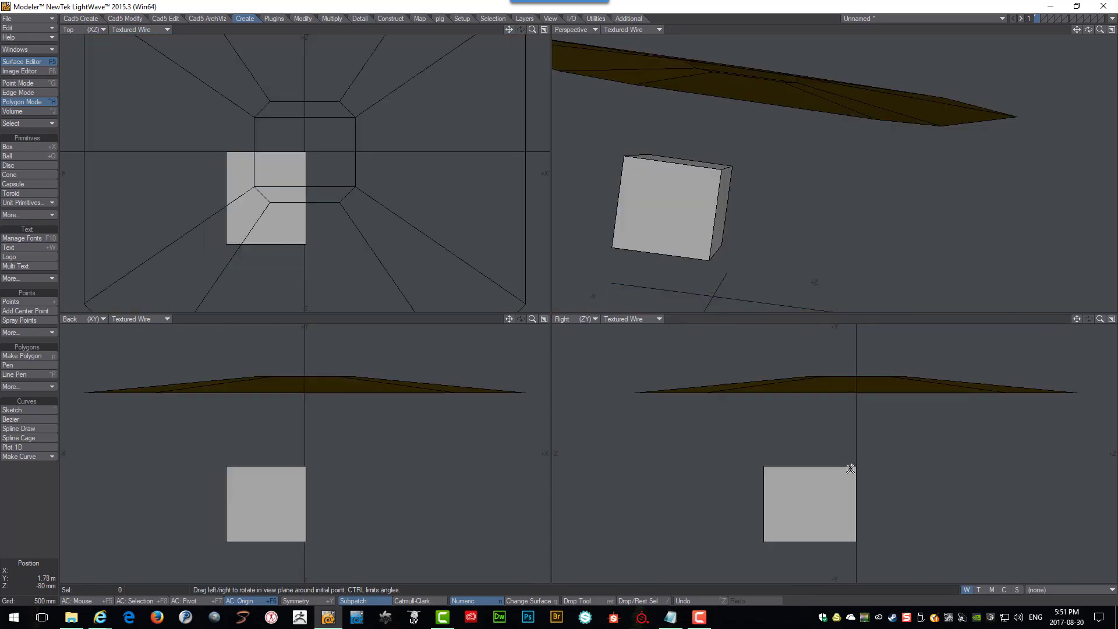
pyautogui.moveTo(850, 470)
pyautogui.mouseDown()
pyautogui.moveTo(836, 469)
pyautogui.moveTo(851, 468)
pyautogui.mouseUp()
pyautogui.press('Return')
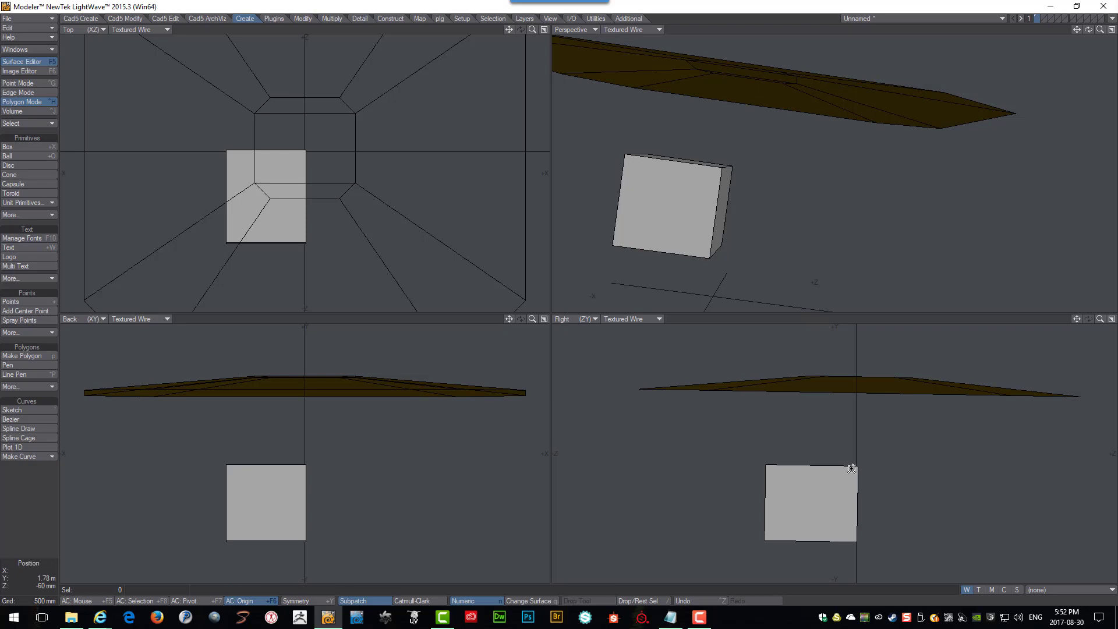
pyautogui.hotkey('ctrl', 'z')
# Select the whole box and rotate it slightly in the side view.
pyautogui.click(830, 486)
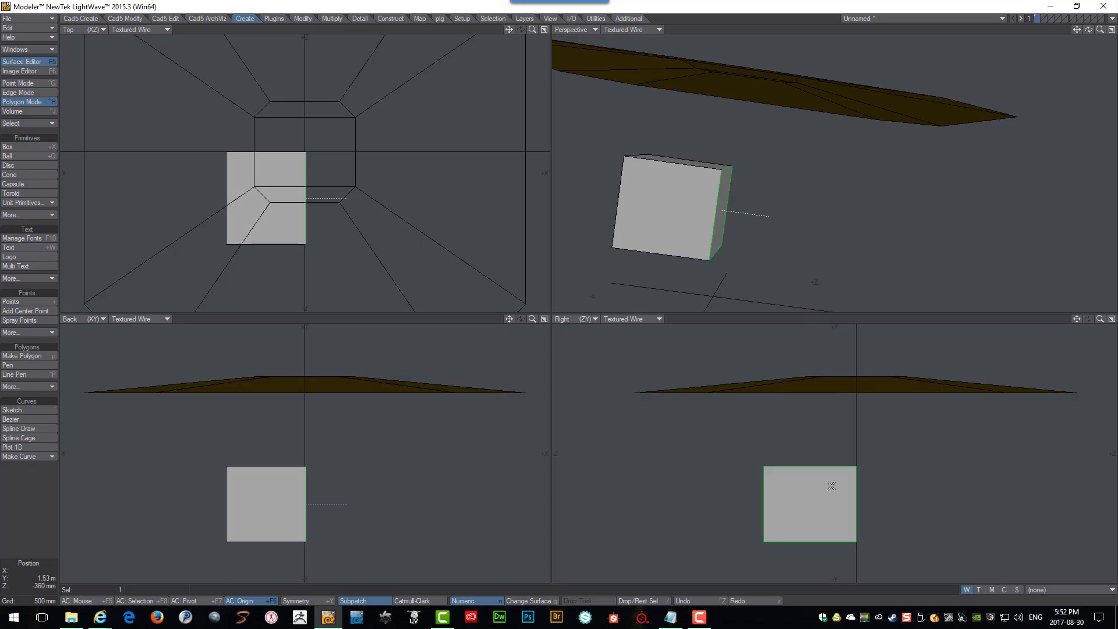
pyautogui.press(']')
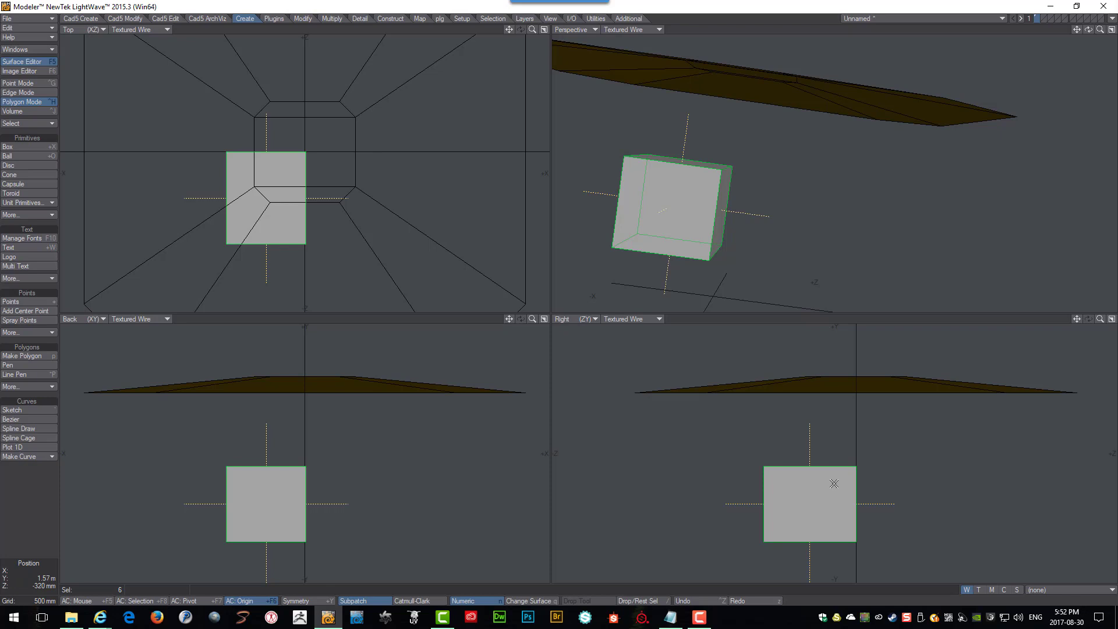
pyautogui.press('y')
pyautogui.moveTo(839, 495); pyautogui.dragTo(803, 496)
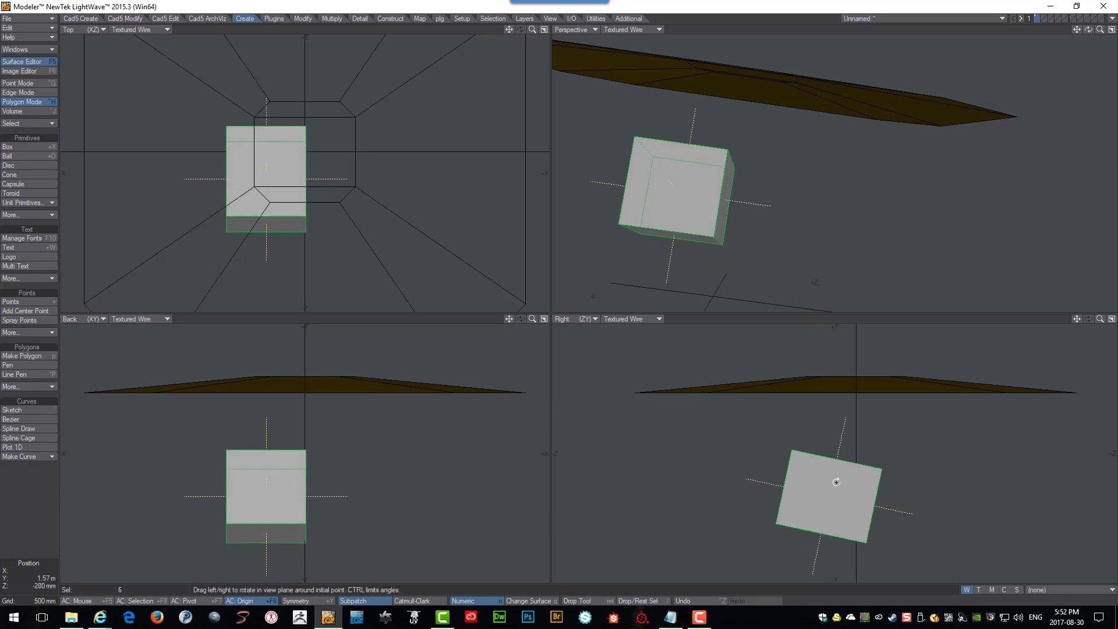
pyautogui.press('Return')
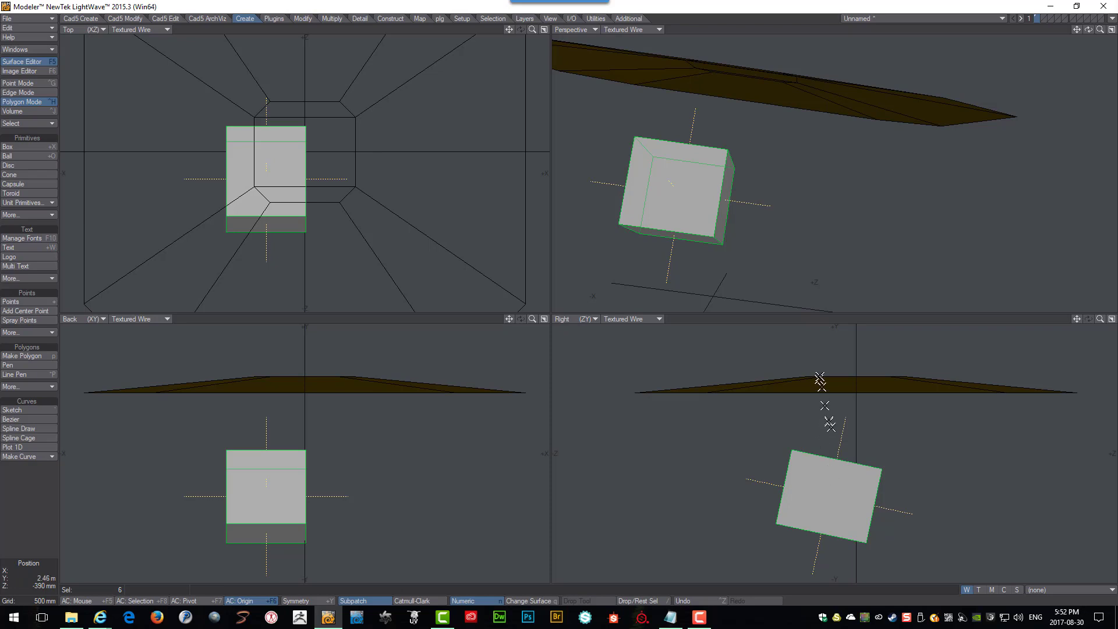
# Delete the box beneath the roof shape.
pyautogui.keyDown('ctrl'); pyautogui.keyDown('alt'); pyautogui.moveTo(842, 468); pyautogui.dragTo(823, 408); pyautogui.keyUp('alt'); pyautogui.keyUp('ctrl')
pyautogui.keyDown('alt'); pyautogui.moveTo(778, 223); pyautogui.dragTo(808, 80); pyautogui.keyUp('alt')
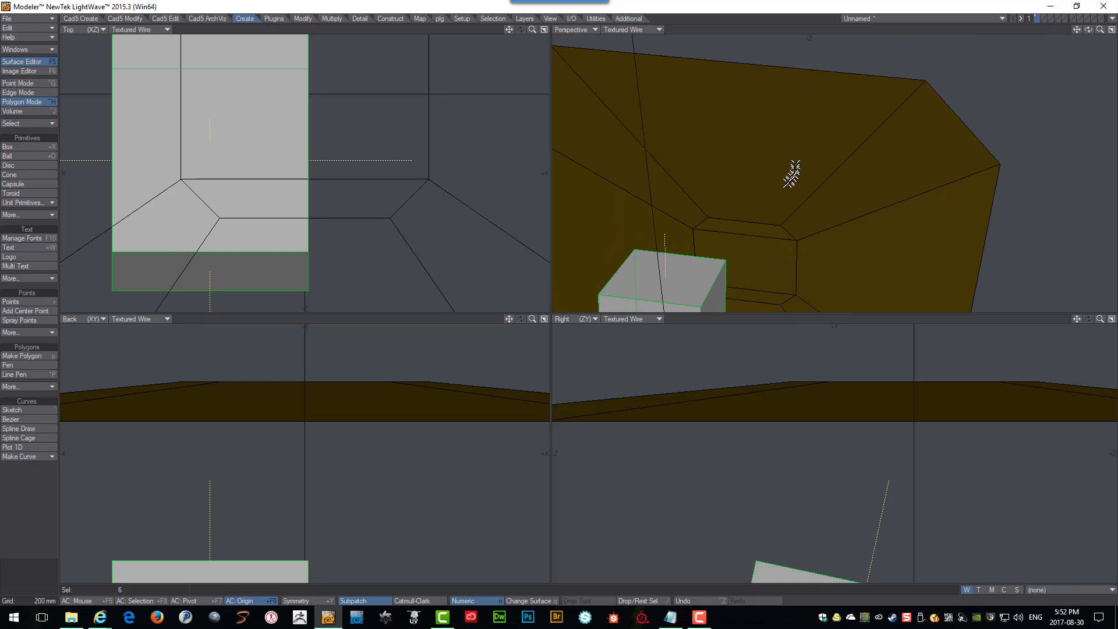
pyautogui.moveTo(786, 163)
pyautogui.keyDown('alt'); pyautogui.mouseDown()
pyautogui.moveTo(777, 120)
pyautogui.moveTo(796, 160)
pyautogui.mouseUp(); pyautogui.keyUp('alt')
pyautogui.keyDown('ctrl'); pyautogui.keyDown('alt'); pyautogui.moveTo(836, 390); pyautogui.dragTo(846, 532); pyautogui.keyUp('alt'); pyautogui.keyUp('ctrl')
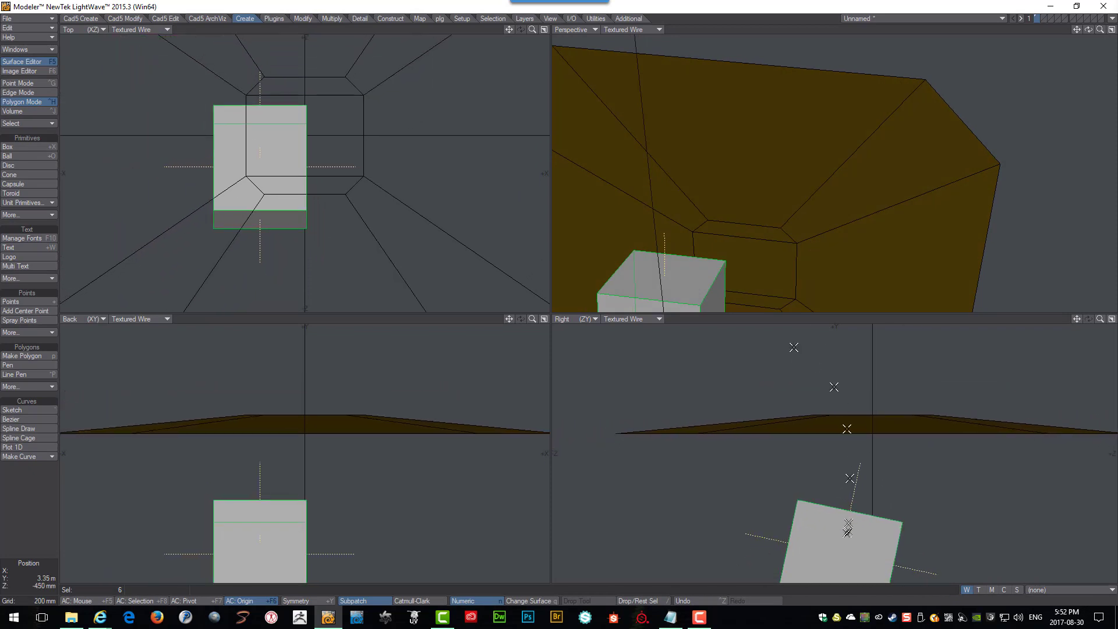
pyautogui.moveTo(867, 453)
pyautogui.keyDown('ctrl'); pyautogui.keyDown('alt'); pyautogui.mouseDown()
pyautogui.moveTo(867, 474)
pyautogui.moveTo(861, 451)
pyautogui.mouseUp(); pyautogui.keyUp('alt'); pyautogui.keyUp('ctrl')
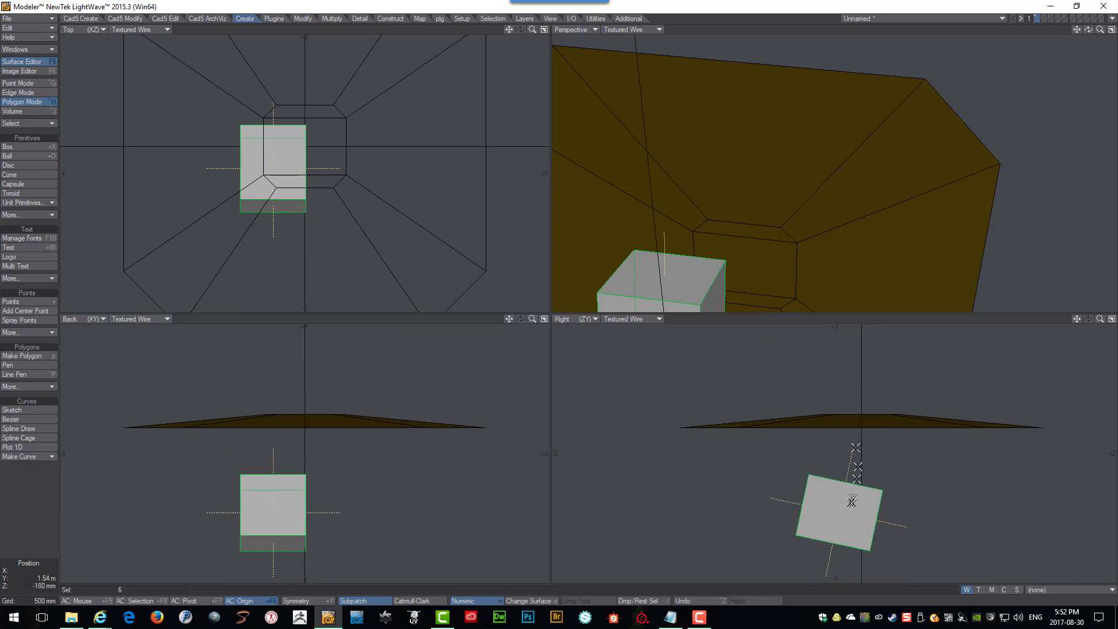
pyautogui.press('Delete')
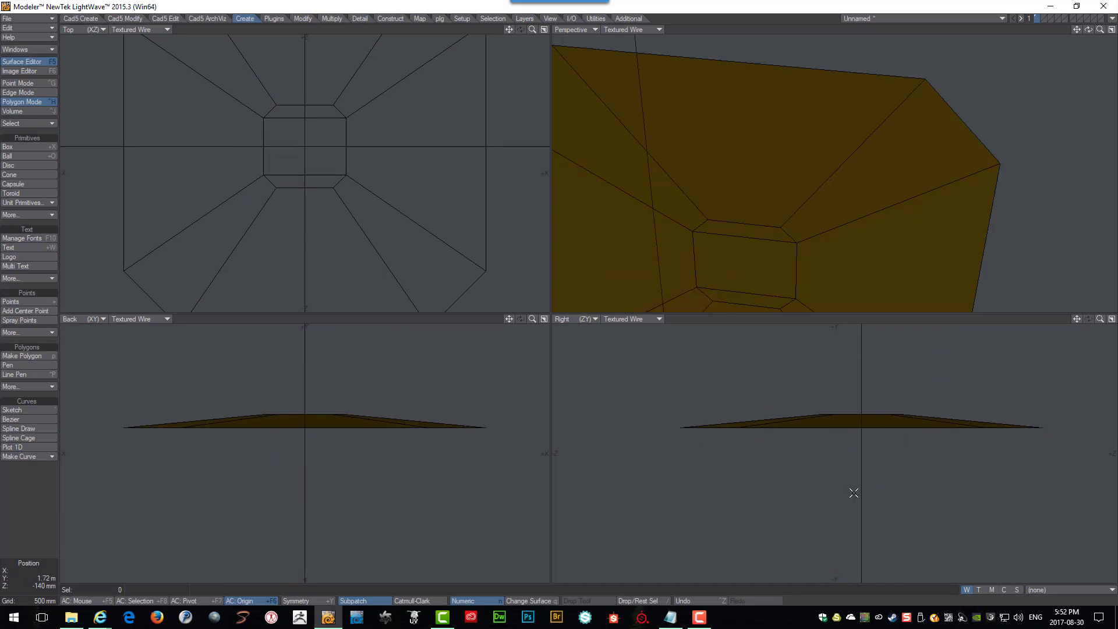
# Align the working plane (UCS) to a face of the roof shape.
pyautogui.keyDown('alt'); pyautogui.moveTo(796, 190); pyautogui.dragTo(796, 175); pyautogui.keyUp('alt')
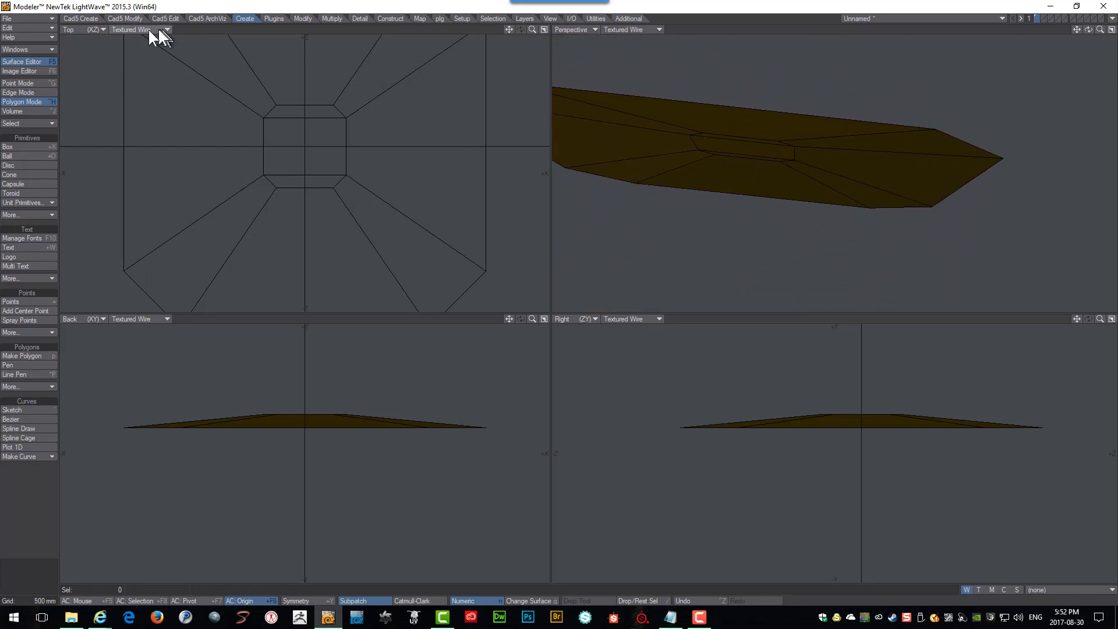
pyautogui.click(80, 16)
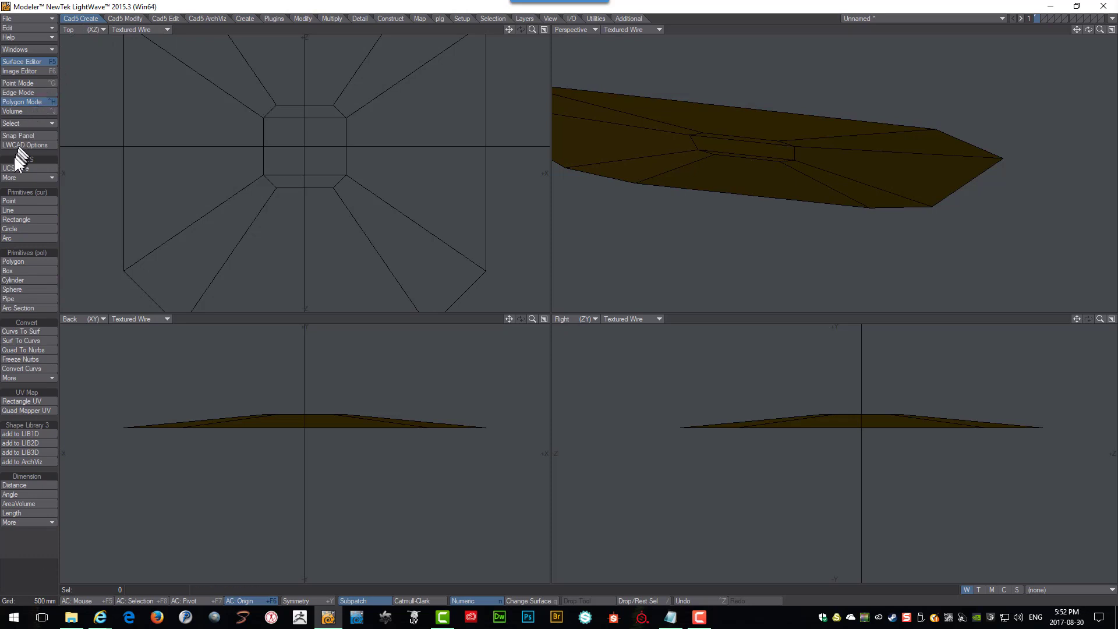
pyautogui.click(23, 168)
pyautogui.click(737, 140)
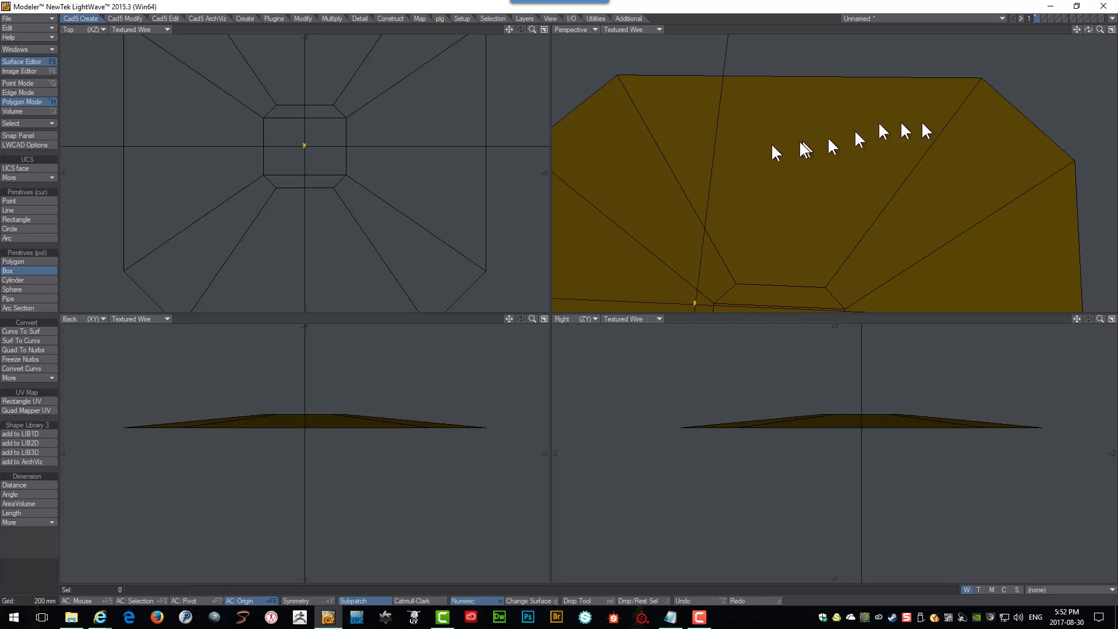
# Draw a thin box on the roof face with the LWCAD Box tool.
pyautogui.keyDown('alt'); pyautogui.moveTo(767, 145); pyautogui.dragTo(807, 108); pyautogui.keyUp('alt')
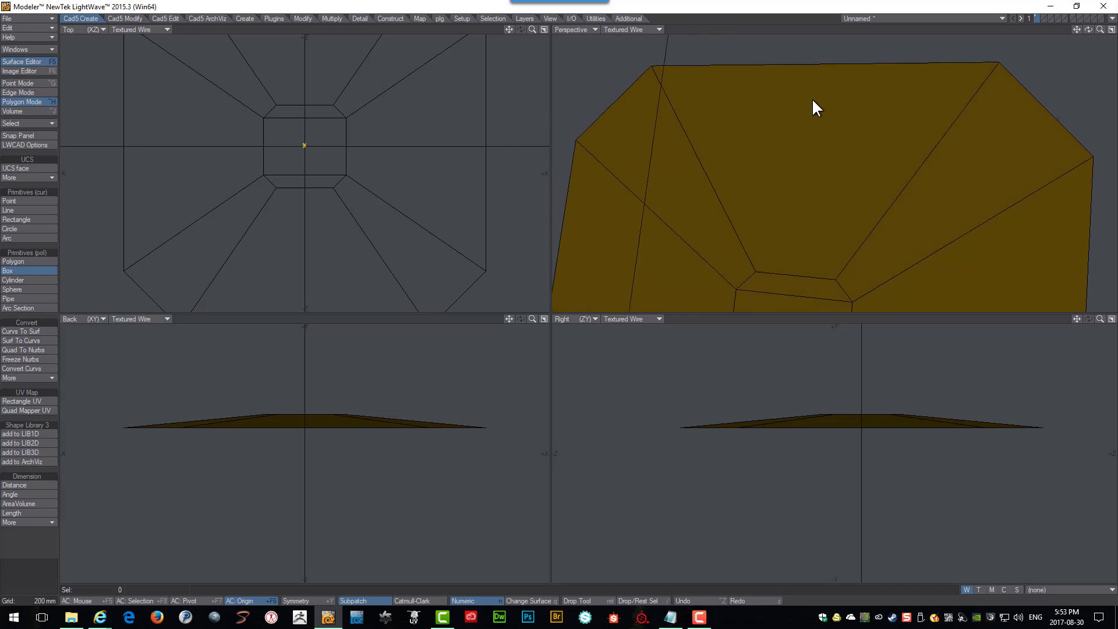
pyautogui.moveTo(812, 98); pyautogui.dragTo(805, 129)
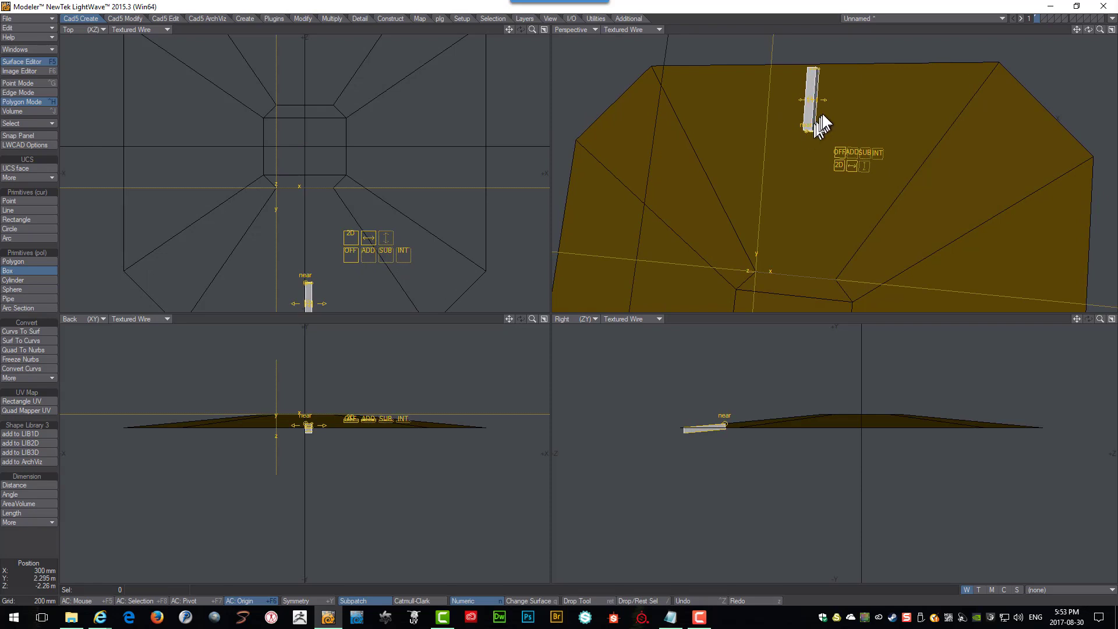
pyautogui.press('Down')
pyautogui.press('Down')
pyautogui.press('Down')
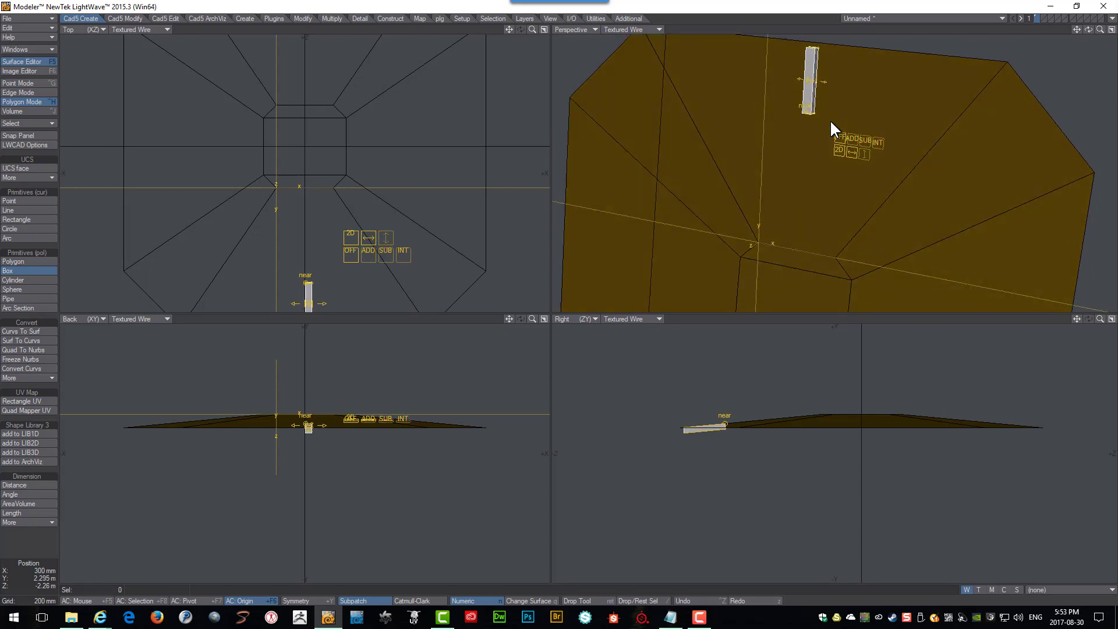
pyautogui.press('Up')
pyautogui.press('Up')
pyautogui.press('Up')
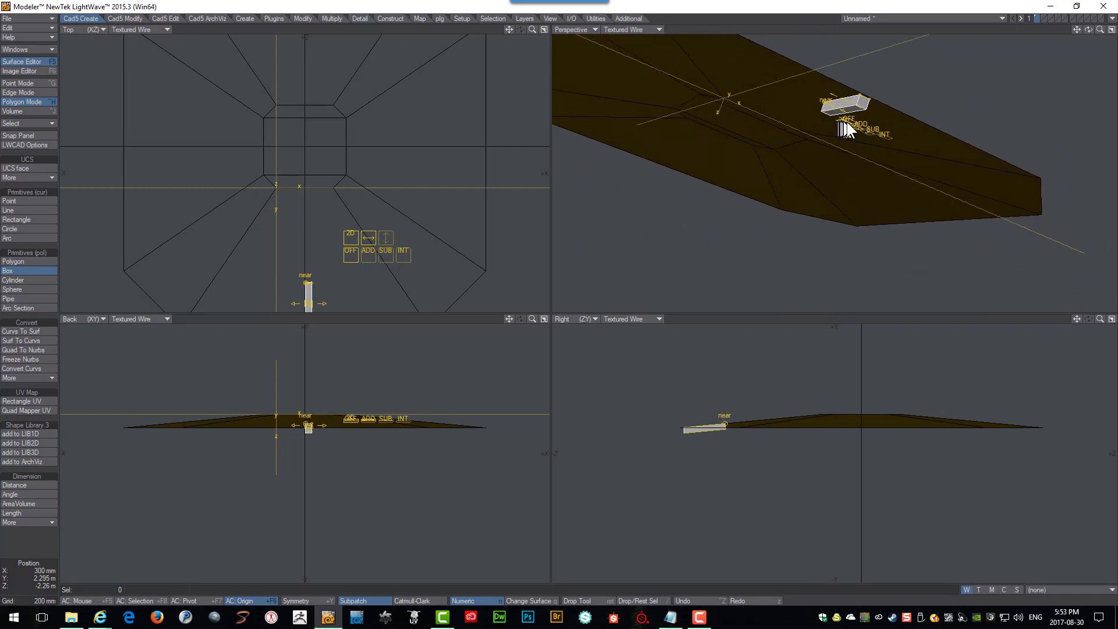
pyautogui.moveTo(869, 117)
pyautogui.keyDown('alt'); pyautogui.mouseDown()
pyautogui.moveTo(914, 120)
pyautogui.moveTo(918, 143)
pyautogui.moveTo(854, 127)
pyautogui.mouseUp(); pyautogui.keyUp('alt')
pyautogui.press('Return')
# Select the thin box drawn on the roof face and delete it.
pyautogui.scroll(-5, 854, 127)
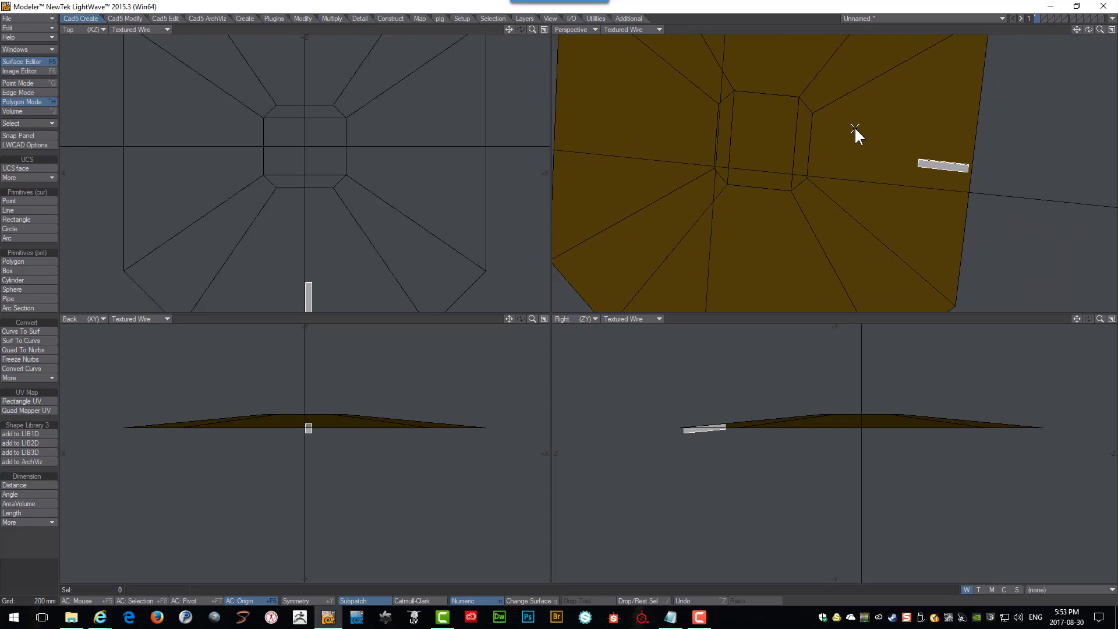
pyautogui.keyDown('alt'); pyautogui.moveTo(854, 127); pyautogui.dragTo(914, 189); pyautogui.keyUp('alt')
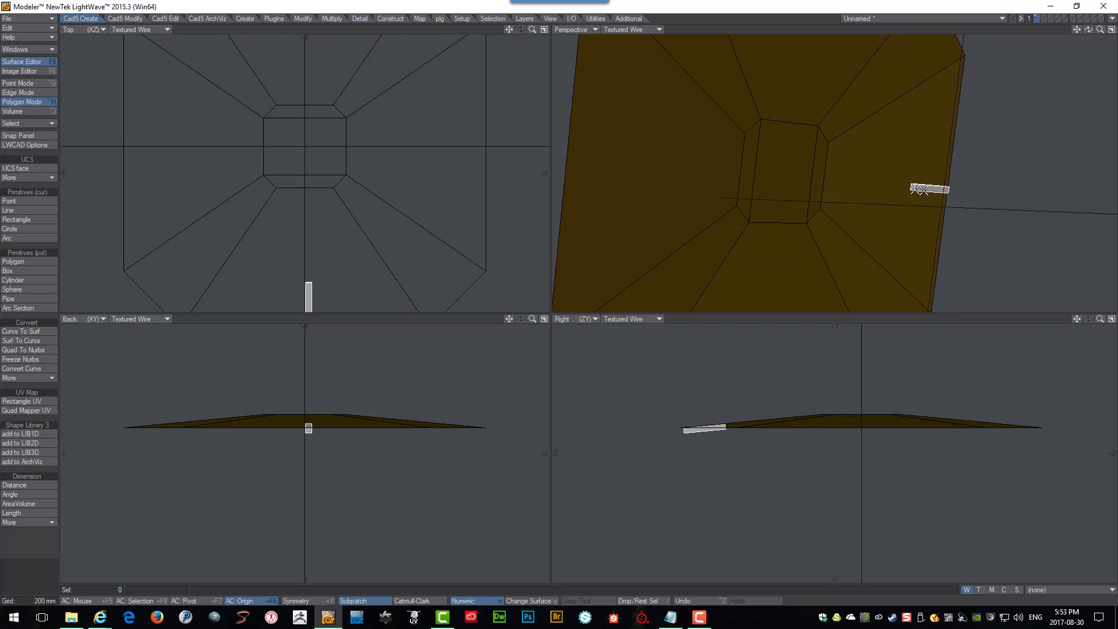
pyautogui.click(303, 17)
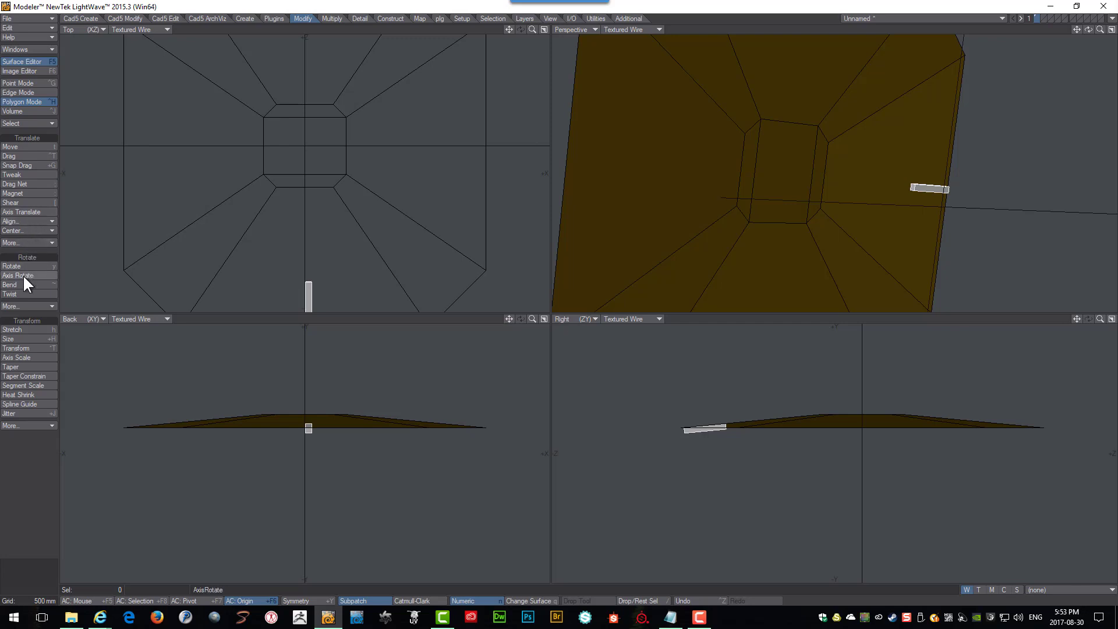
pyautogui.keyDown('alt'); pyautogui.moveTo(786, 198); pyautogui.dragTo(848, 149); pyautogui.keyUp('alt')
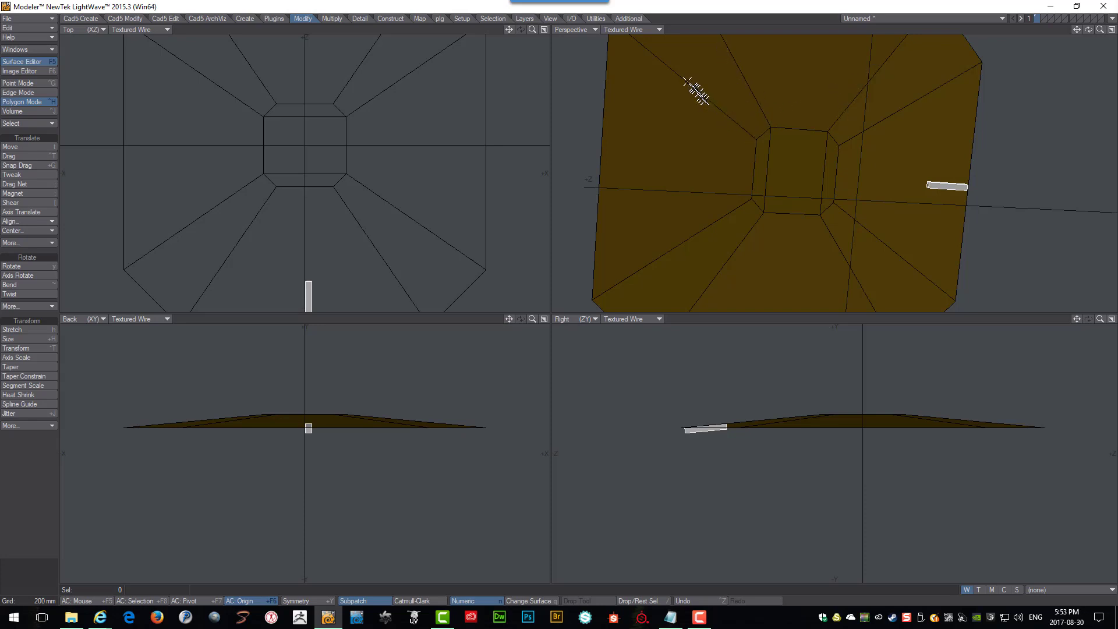
pyautogui.keyDown('alt'); pyautogui.moveTo(860, 179); pyautogui.dragTo(935, 152); pyautogui.keyUp('alt')
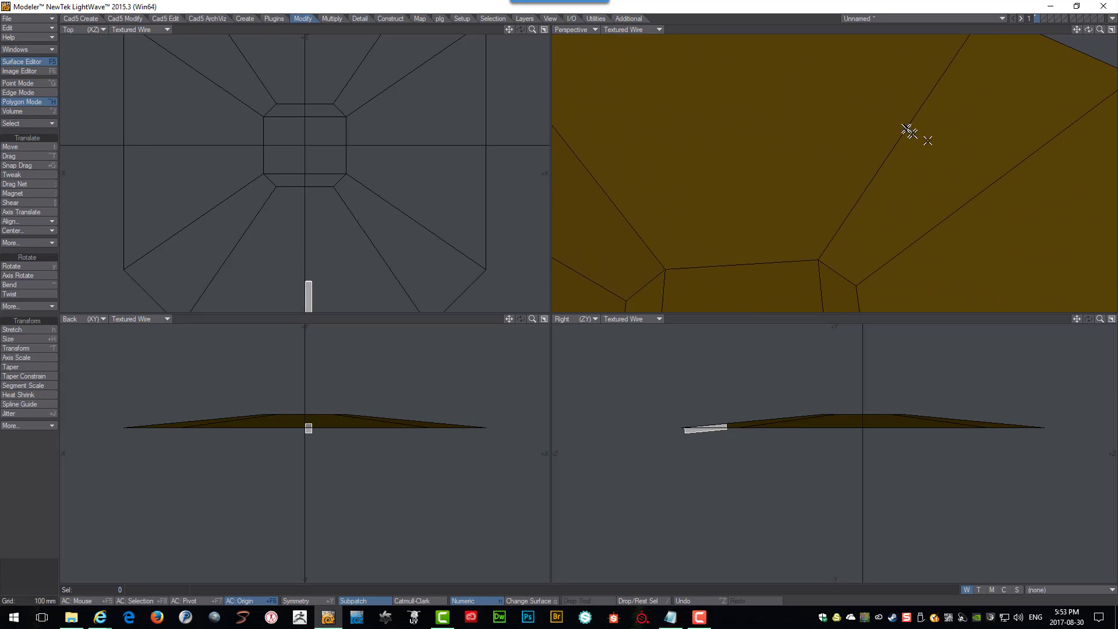
pyautogui.scroll(-4, 950, 149)
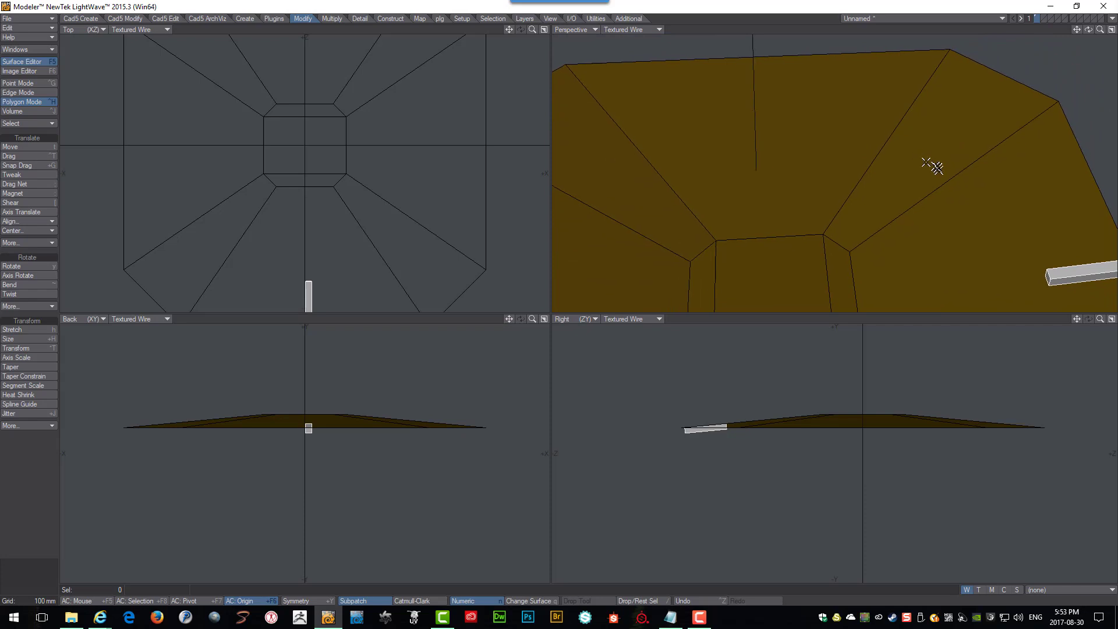
pyautogui.keyDown('alt'); pyautogui.moveTo(934, 169); pyautogui.dragTo(997, 246); pyautogui.keyUp('alt')
pyautogui.keyDown('alt'); pyautogui.moveTo(851, 132); pyautogui.dragTo(1013, 192); pyautogui.keyUp('alt')
pyautogui.keyDown('alt'); pyautogui.keyDown('shift'); pyautogui.moveTo(1013, 193); pyautogui.dragTo(960, 181); pyautogui.keyUp('shift'); pyautogui.keyUp('alt')
pyautogui.click(959, 184)
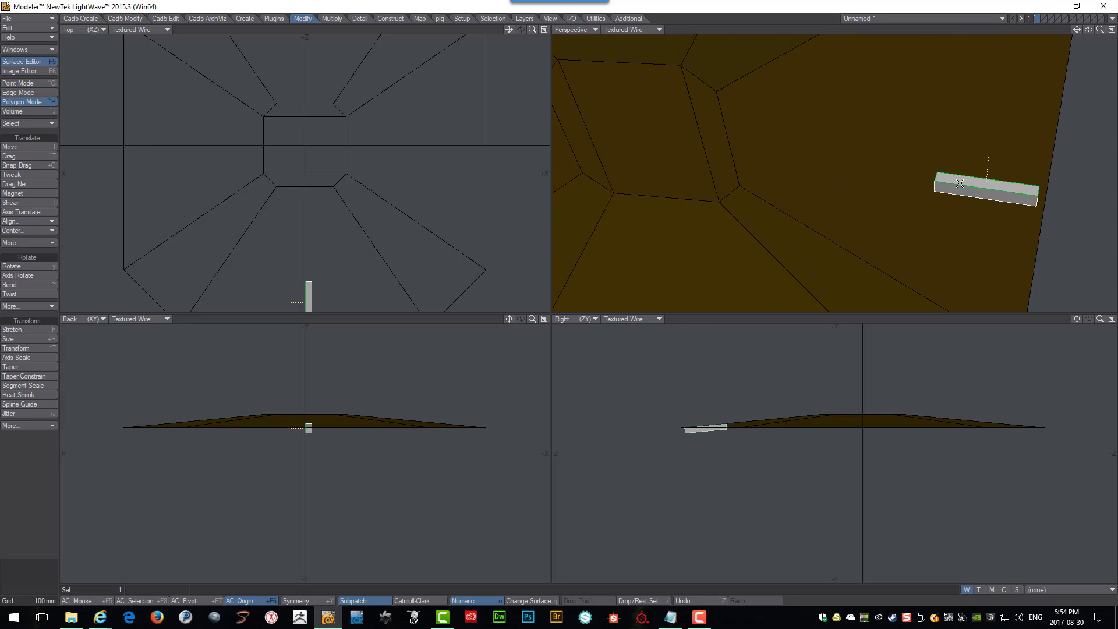
pyautogui.press(']')
pyautogui.press('Delete')
# Copy the whole roof shape and paste it into an empty layer.
pyautogui.scroll(-3, 893, 157)
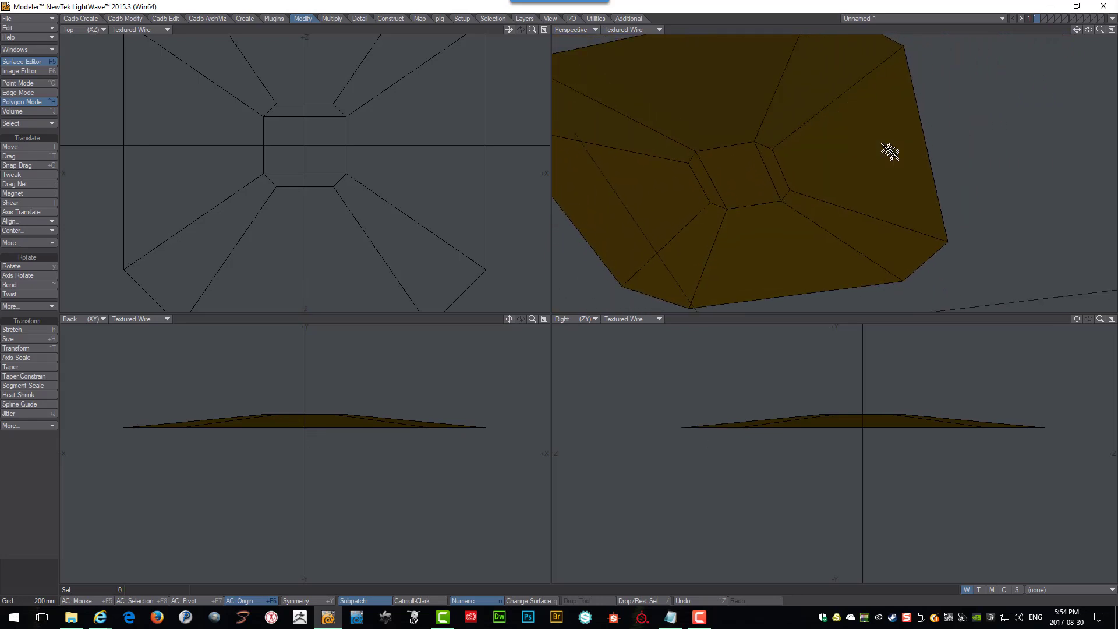
pyautogui.scroll(-3, 827, 135)
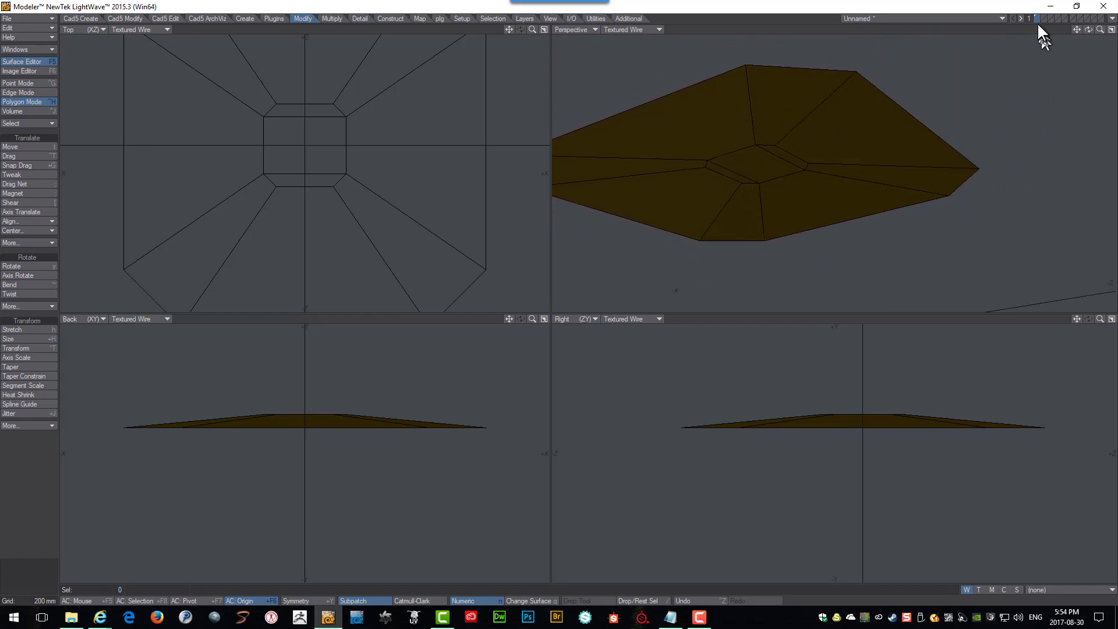
pyautogui.click(803, 90)
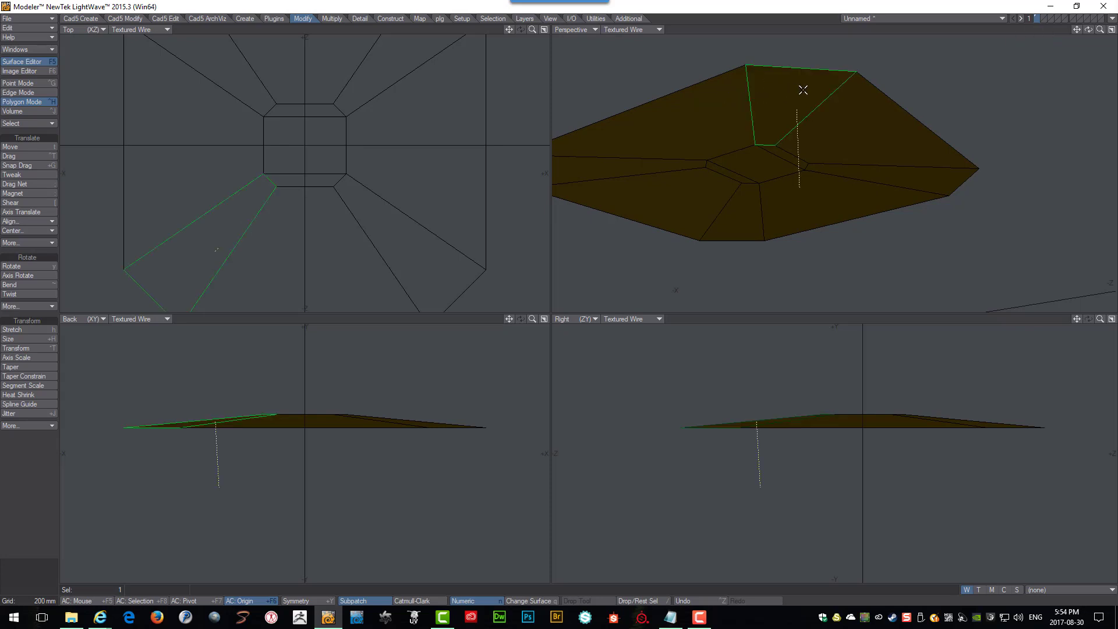
pyautogui.press(']')
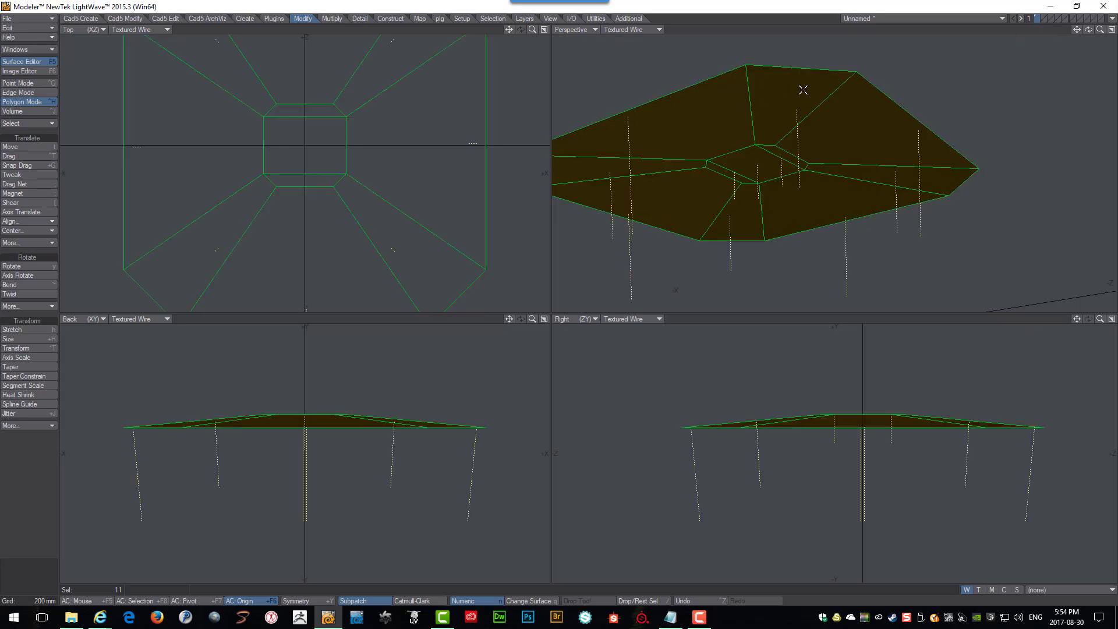
pyautogui.click(1042, 16)
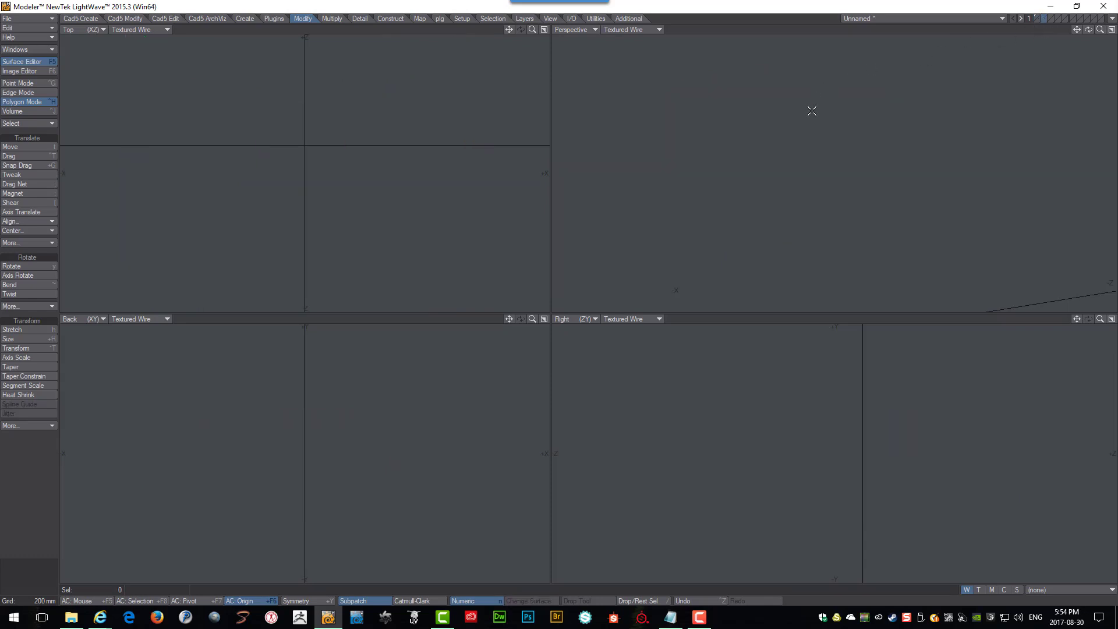
pyautogui.hotkey('ctrl', 'v')
# Select the outer ring of roof polygons and slice them with a new edge loop.
pyautogui.keyDown('alt'); pyautogui.moveTo(811, 110); pyautogui.dragTo(844, 124); pyautogui.keyUp('alt')
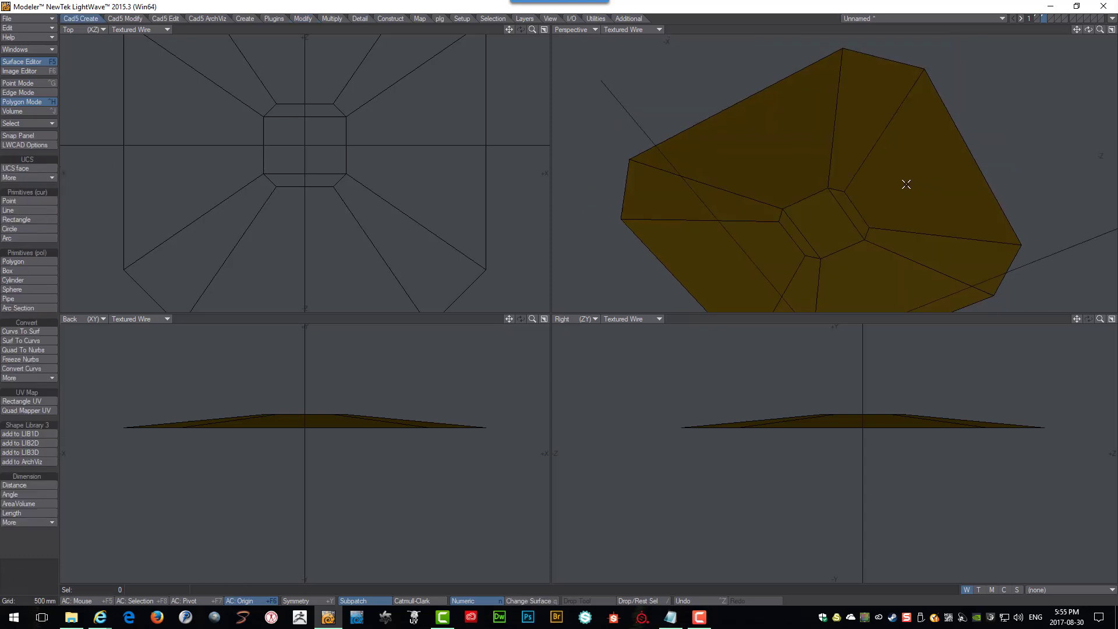
pyautogui.keyDown('alt'); pyautogui.moveTo(861, 137); pyautogui.dragTo(863, 135); pyautogui.keyUp('alt')
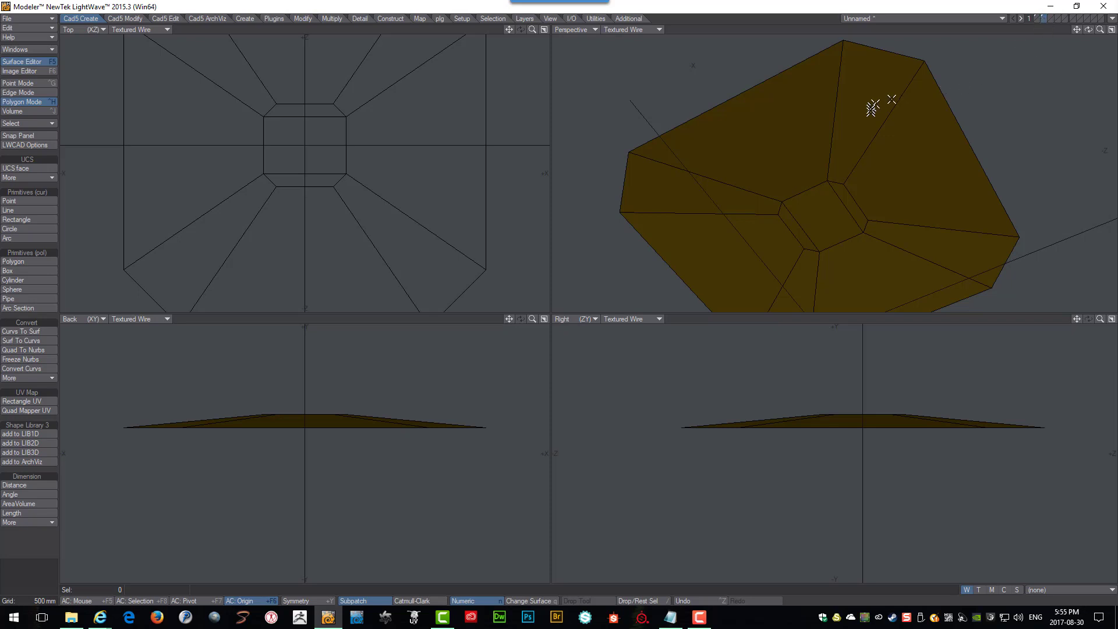
pyautogui.moveTo(815, 128)
pyautogui.keyDown('alt'); pyautogui.mouseDown()
pyautogui.moveTo(787, 133)
pyautogui.moveTo(819, 114)
pyautogui.moveTo(888, 163)
pyautogui.mouseUp(); pyautogui.keyUp('alt')
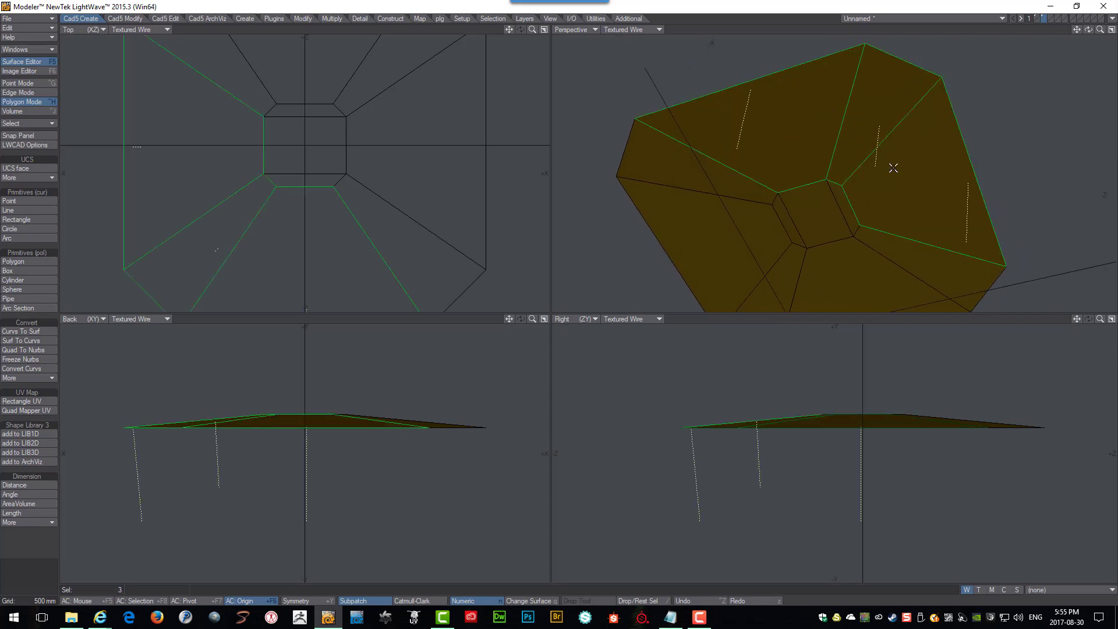
pyautogui.press(']')
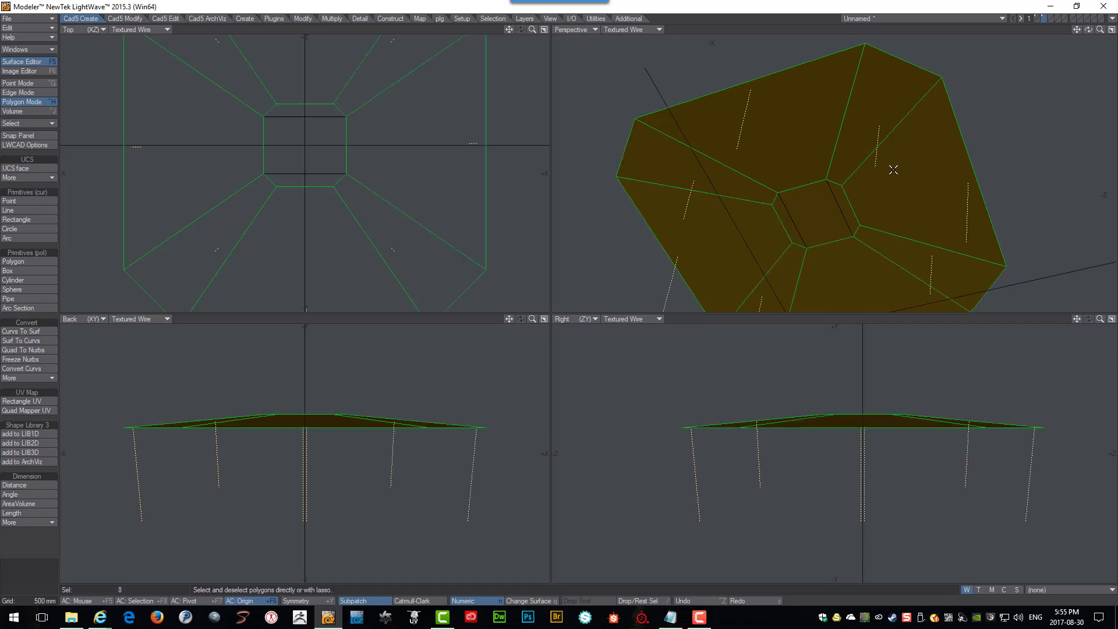
pyautogui.hotkey('shift', 'u')
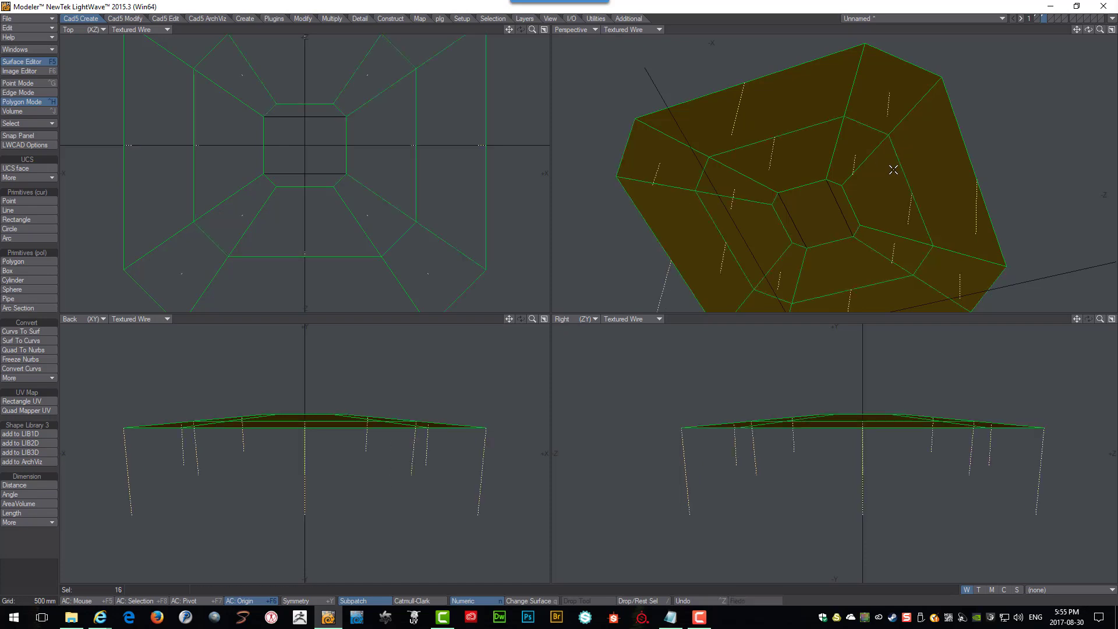
# Deselect everything and convert the roof surfaces to curves with Surf To Curves.
pyautogui.press('/')
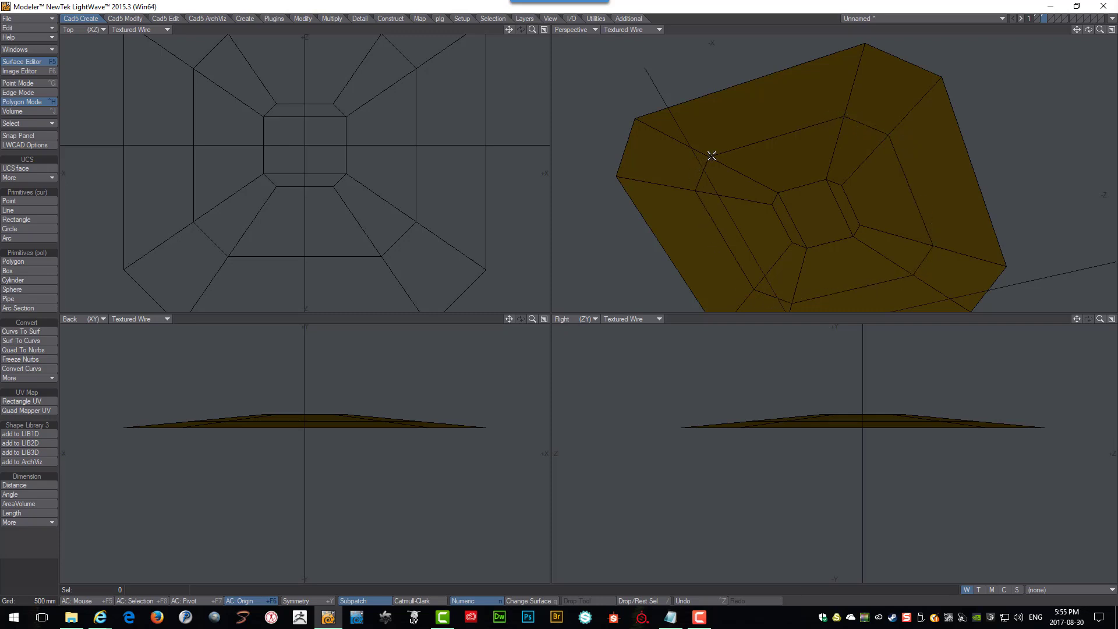
pyautogui.click(11, 341)
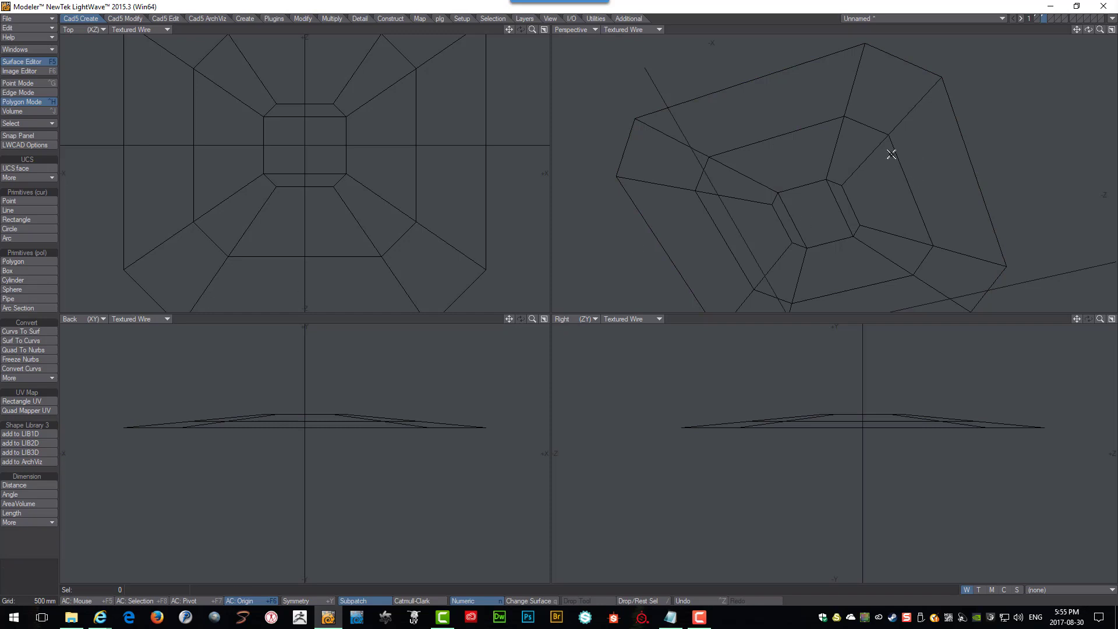
# Select the radial roof curves together with the inner ring curves.
pyautogui.keyDown('alt'); pyautogui.moveTo(891, 154); pyautogui.dragTo(847, 113); pyautogui.keyUp('alt')
pyautogui.click(853, 81)
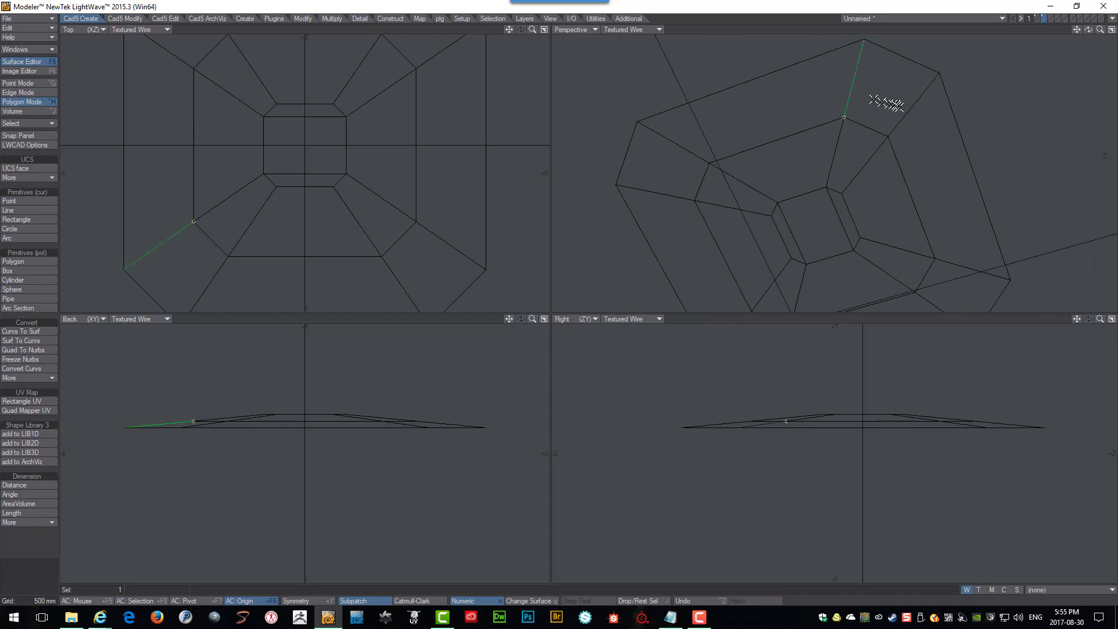
pyautogui.click(912, 113)
pyautogui.keyDown('alt'); pyautogui.moveTo(897, 128); pyautogui.dragTo(887, 195); pyautogui.keyUp('alt')
pyautogui.scroll(5, 888, 195)
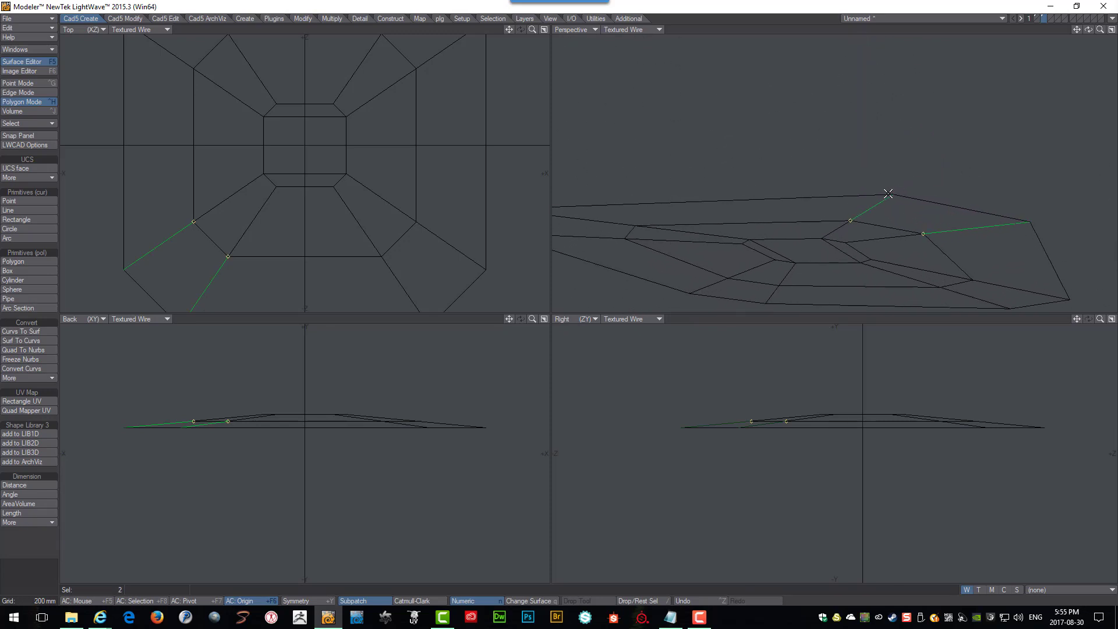
pyautogui.scroll(4, 900, 148)
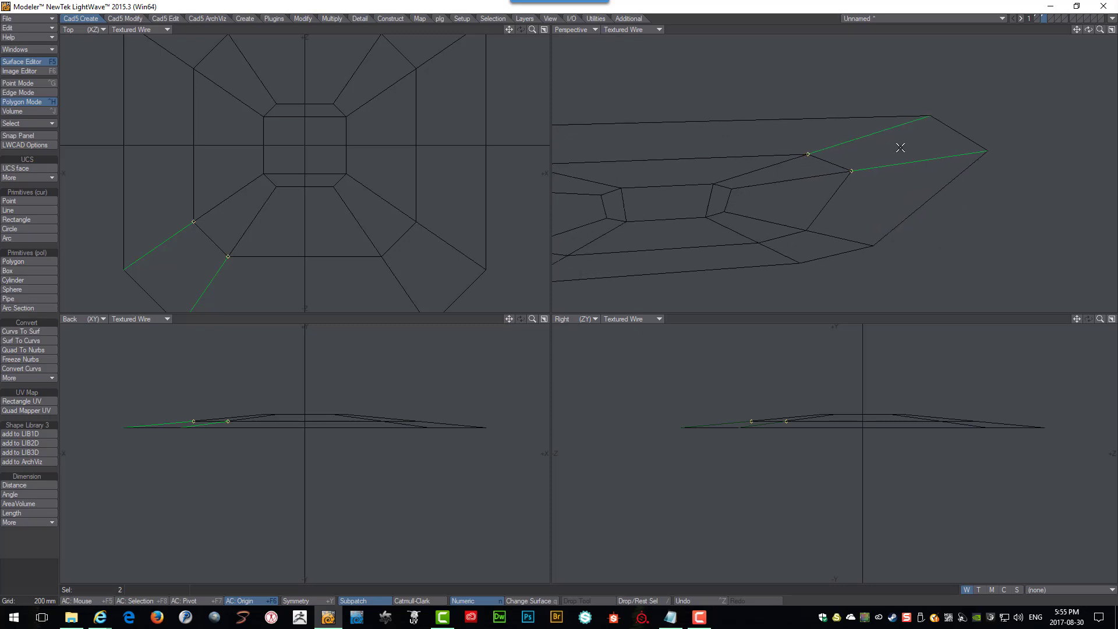
pyautogui.scroll(4, 900, 148)
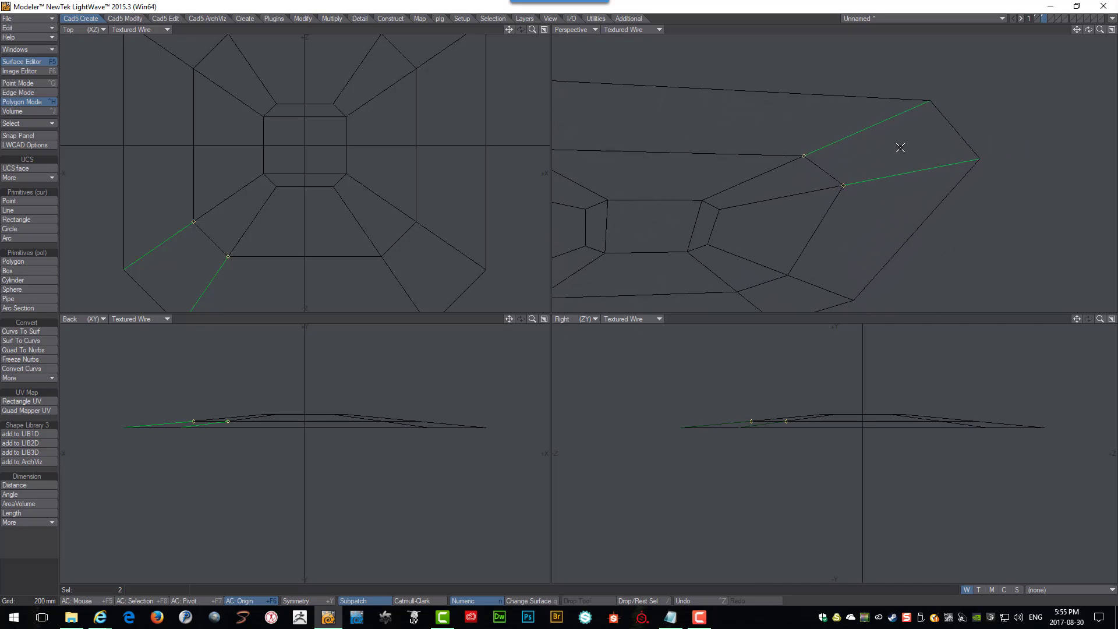
pyautogui.scroll(4, 901, 148)
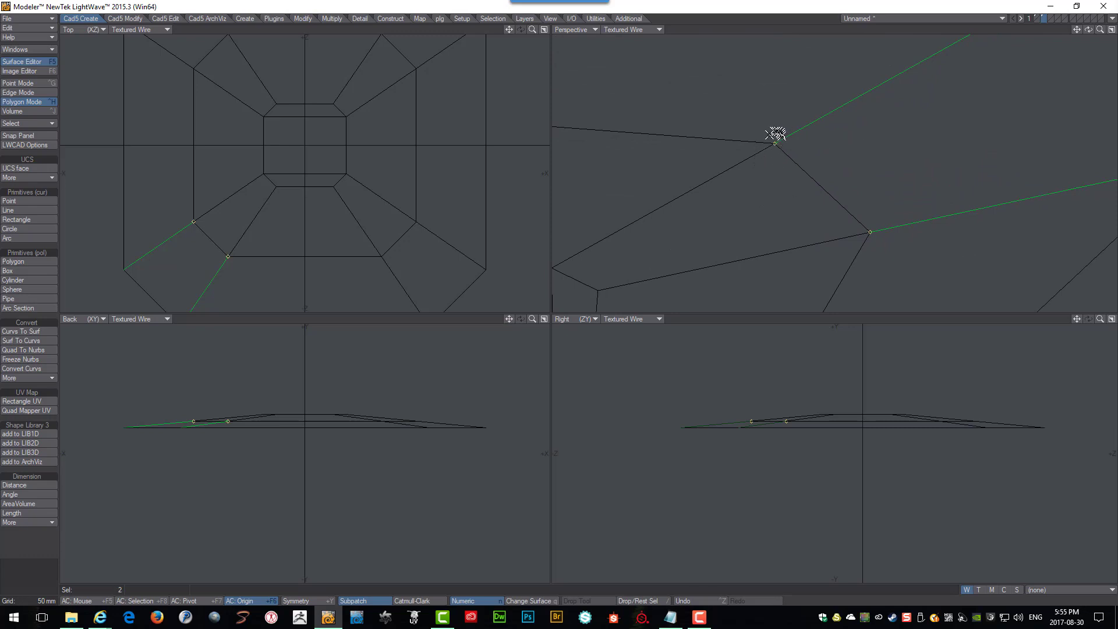
pyautogui.scroll(-1, 870, 222)
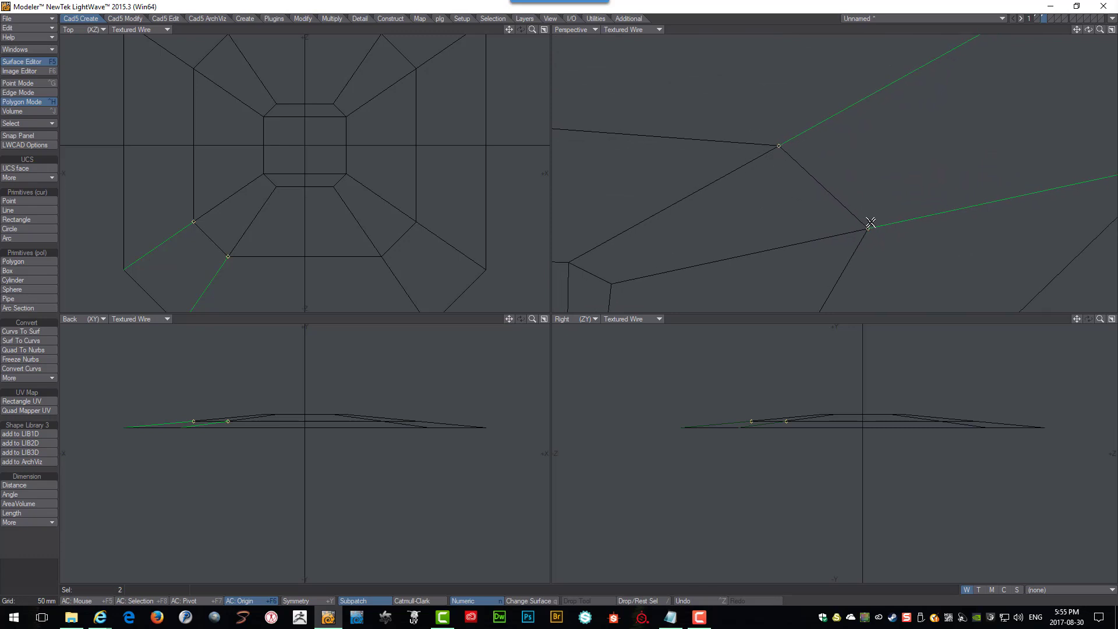
pyautogui.scroll(-3, 870, 223)
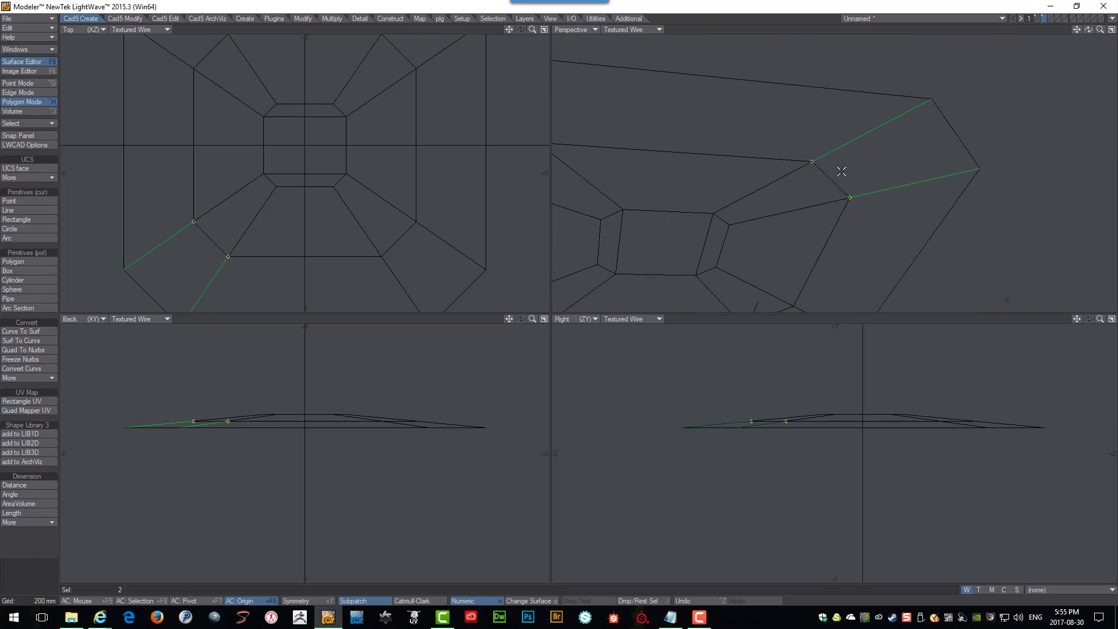
pyautogui.keyDown('alt'); pyautogui.moveTo(841, 171); pyautogui.dragTo(841, 168); pyautogui.keyUp('alt')
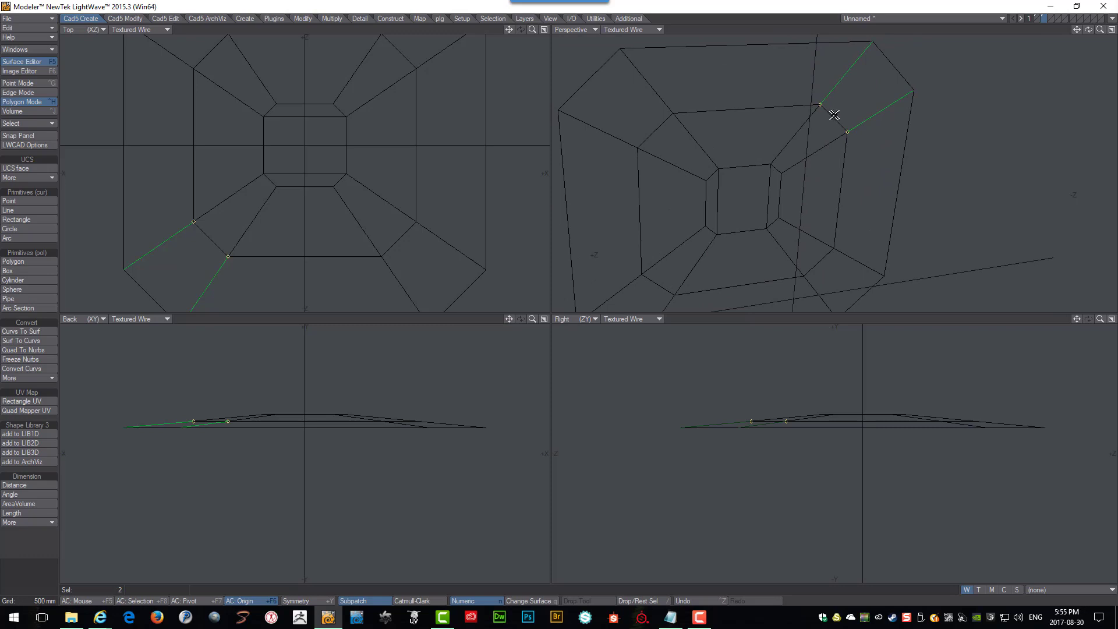
pyautogui.moveTo(829, 126)
pyautogui.mouseDown()
pyautogui.moveTo(824, 150)
pyautogui.moveTo(773, 110)
pyautogui.moveTo(672, 86)
pyautogui.moveTo(612, 148)
pyautogui.moveTo(687, 135)
pyautogui.moveTo(646, 185)
pyautogui.moveTo(639, 214)
pyautogui.moveTo(682, 269)
pyautogui.moveTo(662, 291)
pyautogui.moveTo(743, 291)
pyautogui.moveTo(811, 237)
pyautogui.moveTo(818, 273)
pyautogui.moveTo(851, 247)
pyautogui.moveTo(851, 213)
pyautogui.moveTo(815, 297)
pyautogui.mouseUp()
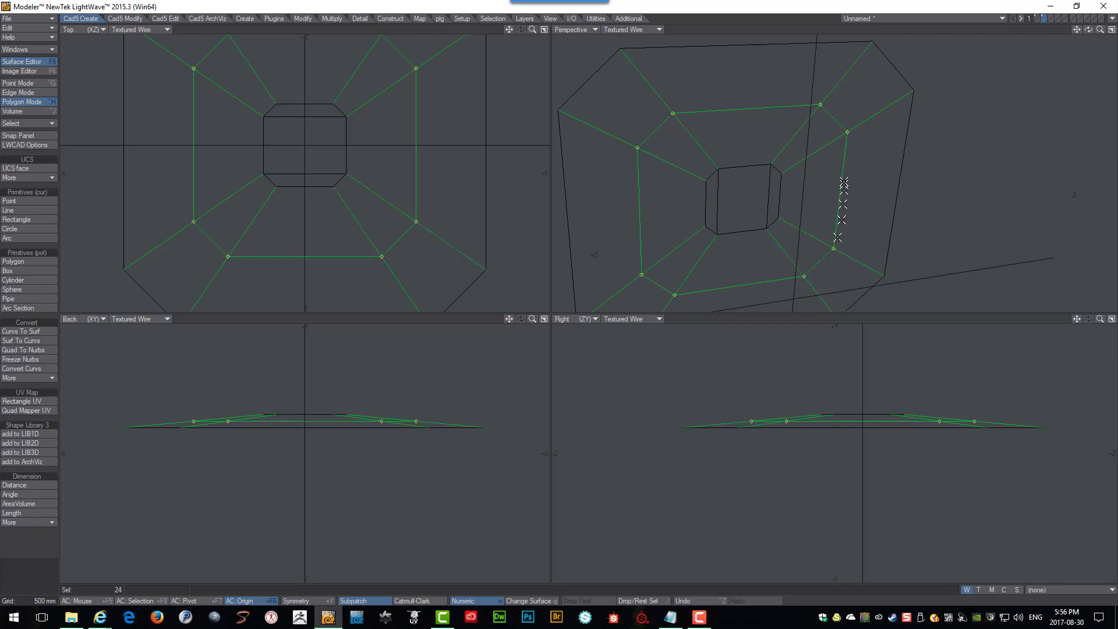
pyautogui.keyDown('alt'); pyautogui.moveTo(844, 186); pyautogui.dragTo(780, 173); pyautogui.keyUp('alt')
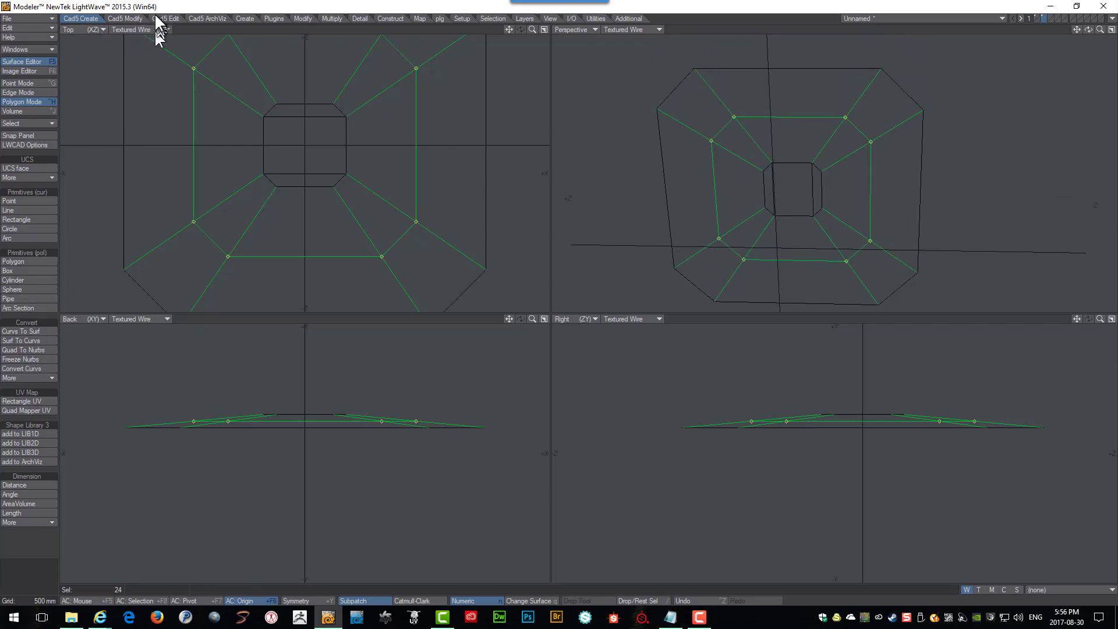
# Sweep a Profile along the selected curves using the profile_06 shape at 100 mm diameter.
pyautogui.click(124, 17)
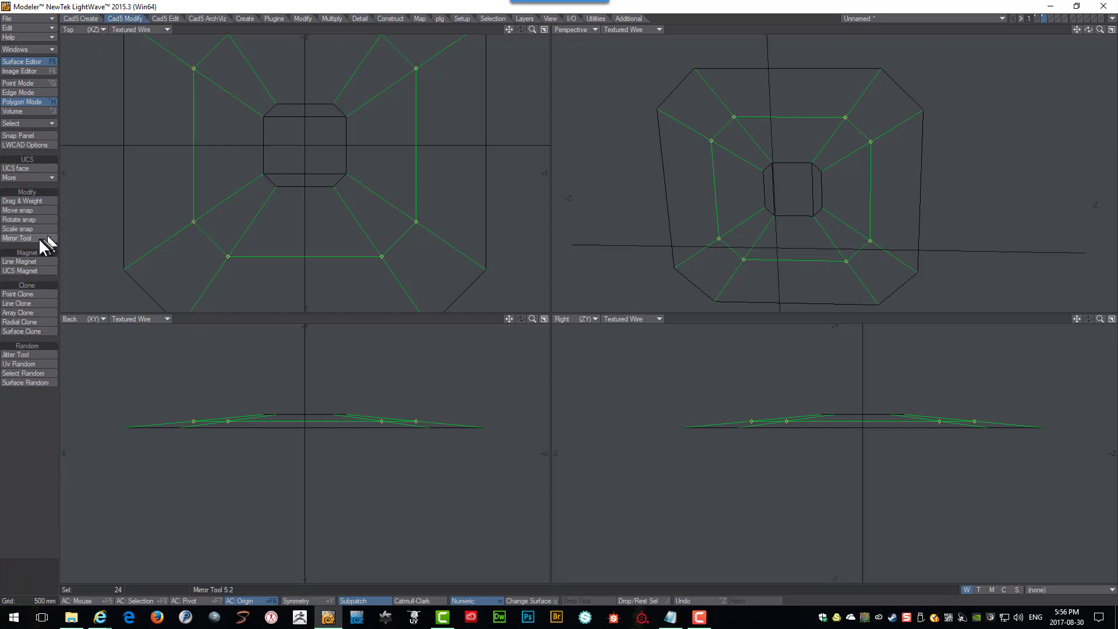
pyautogui.click(174, 19)
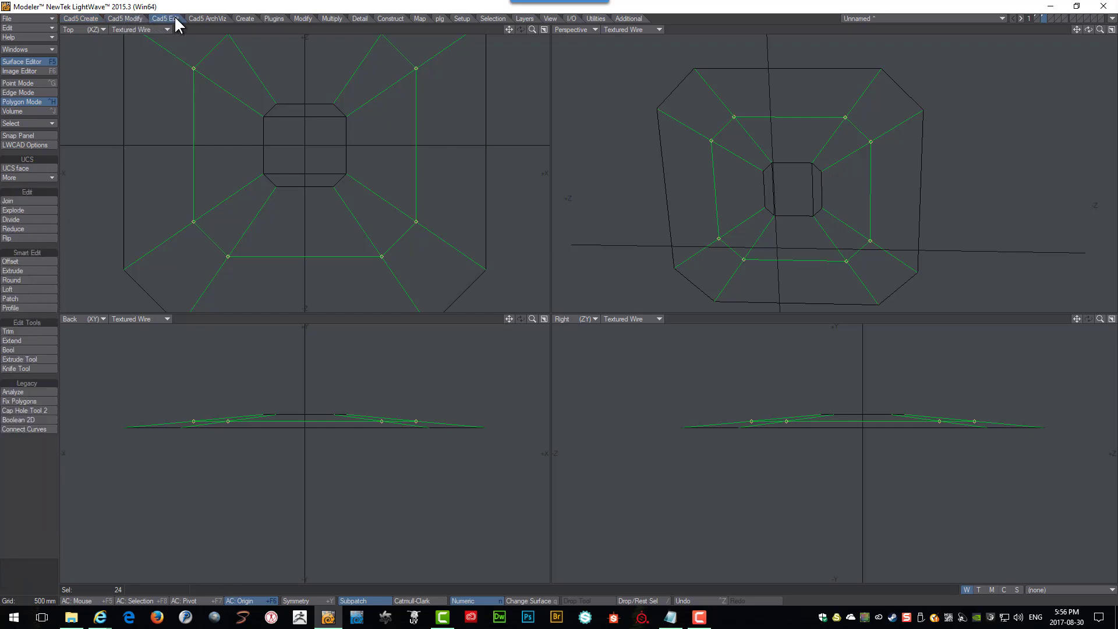
pyautogui.click(28, 308)
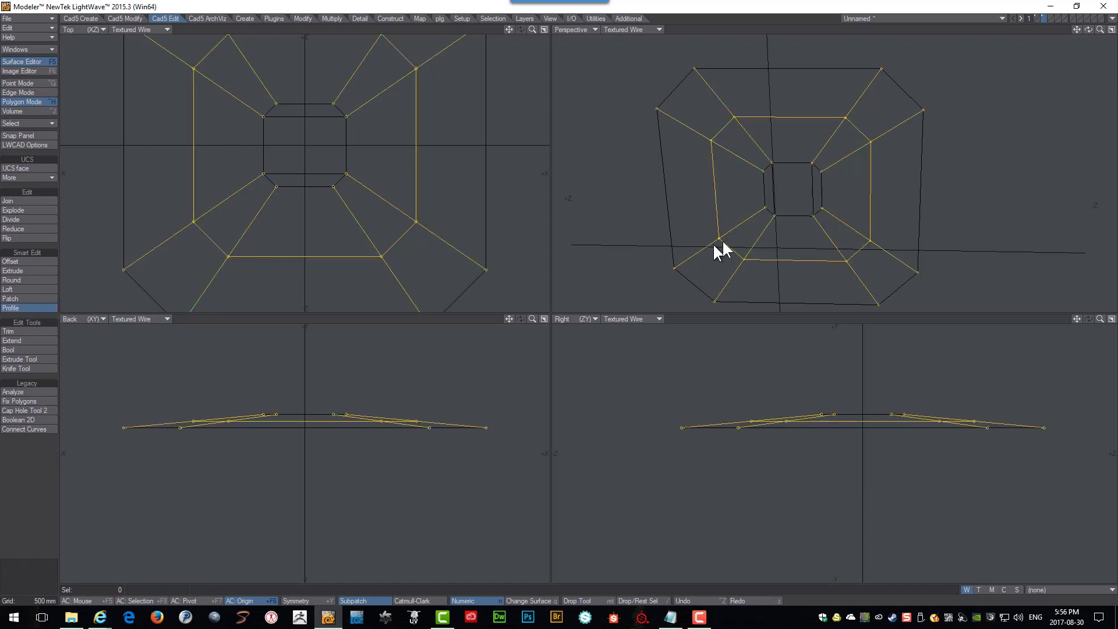
pyautogui.press('n')
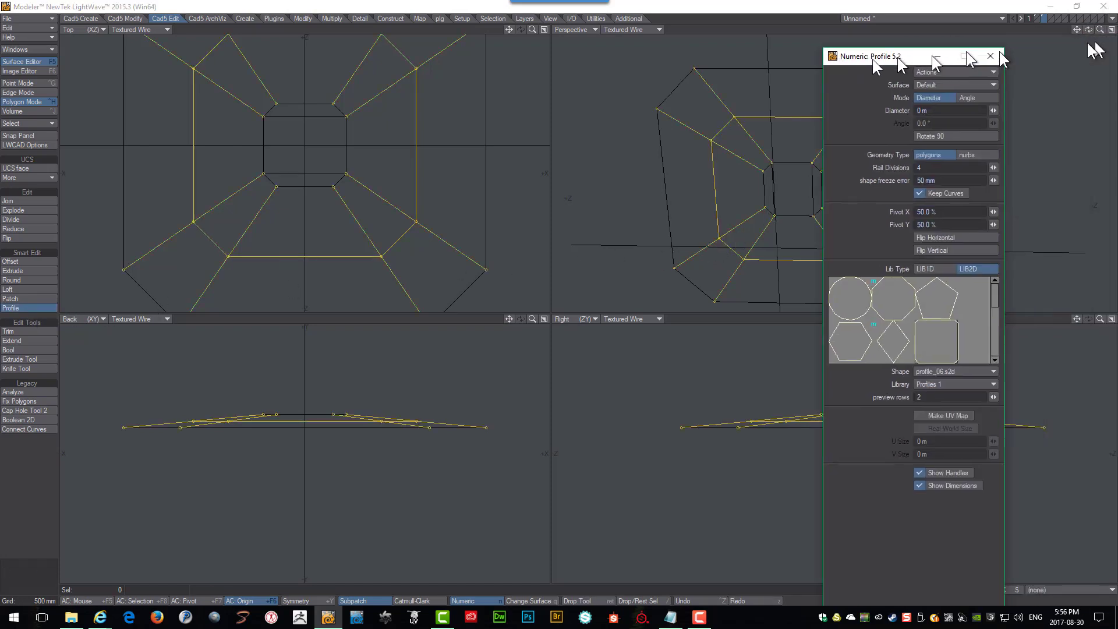
pyautogui.moveTo(900, 61); pyautogui.dragTo(534, 34)
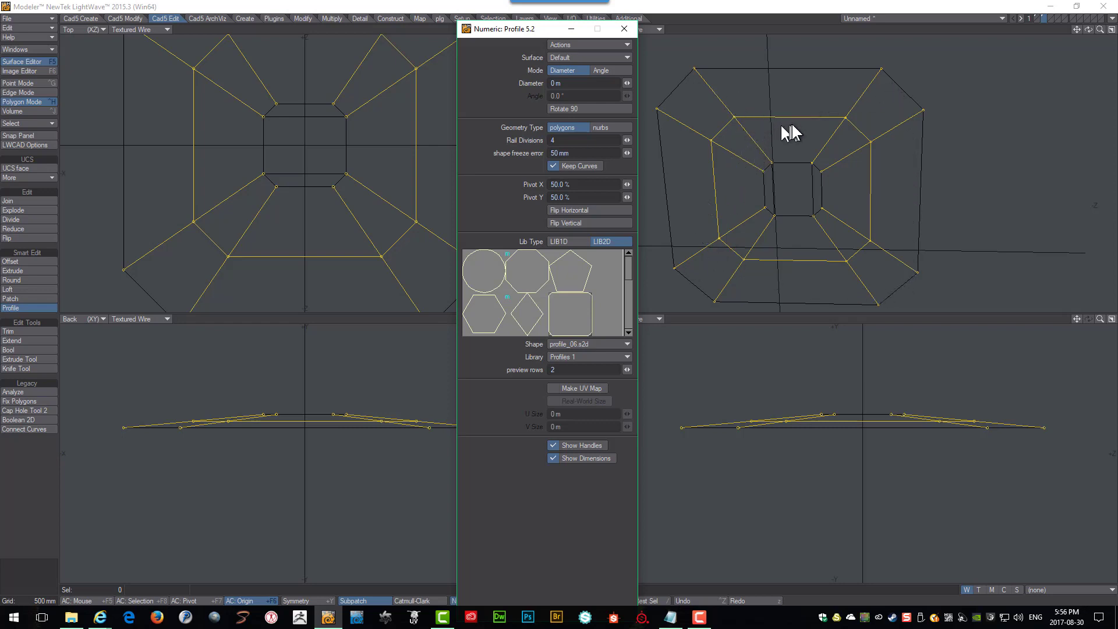
pyautogui.click(581, 309)
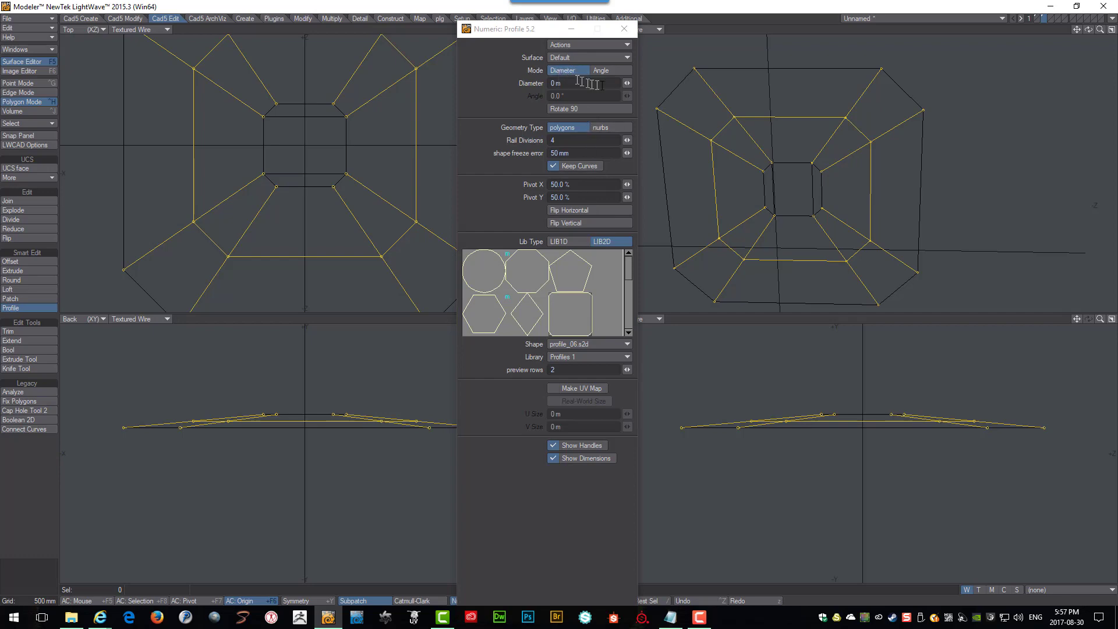
pyautogui.click(625, 82)
pyautogui.moveTo(625, 82)
pyautogui.mouseDown()
pyautogui.moveTo(647, 82)
pyautogui.moveTo(638, 82)
pyautogui.mouseUp()
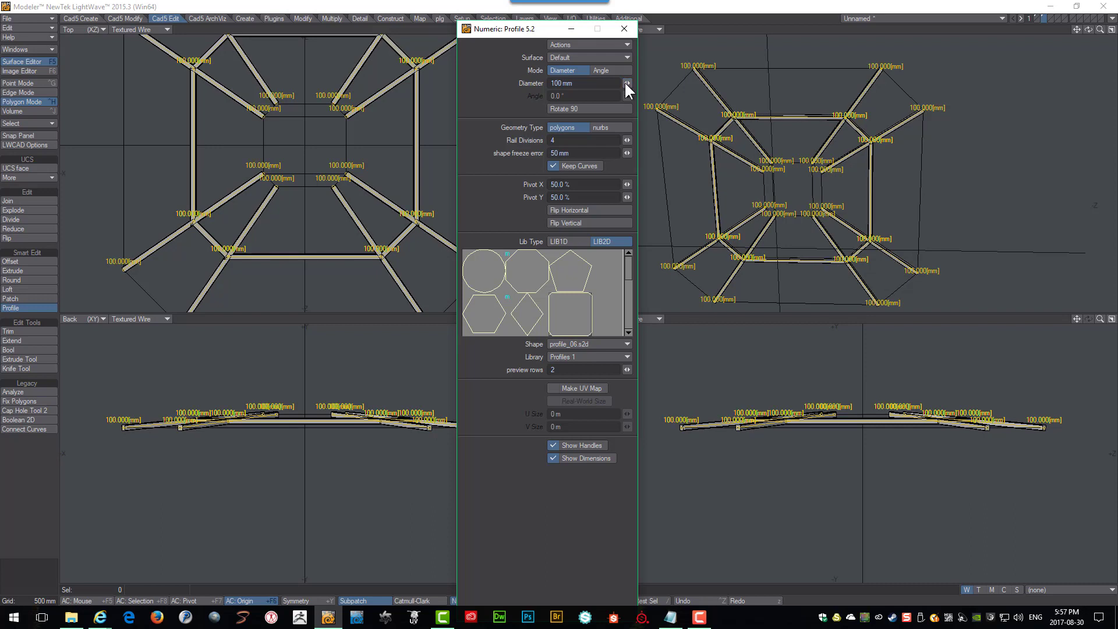
pyautogui.press('space')
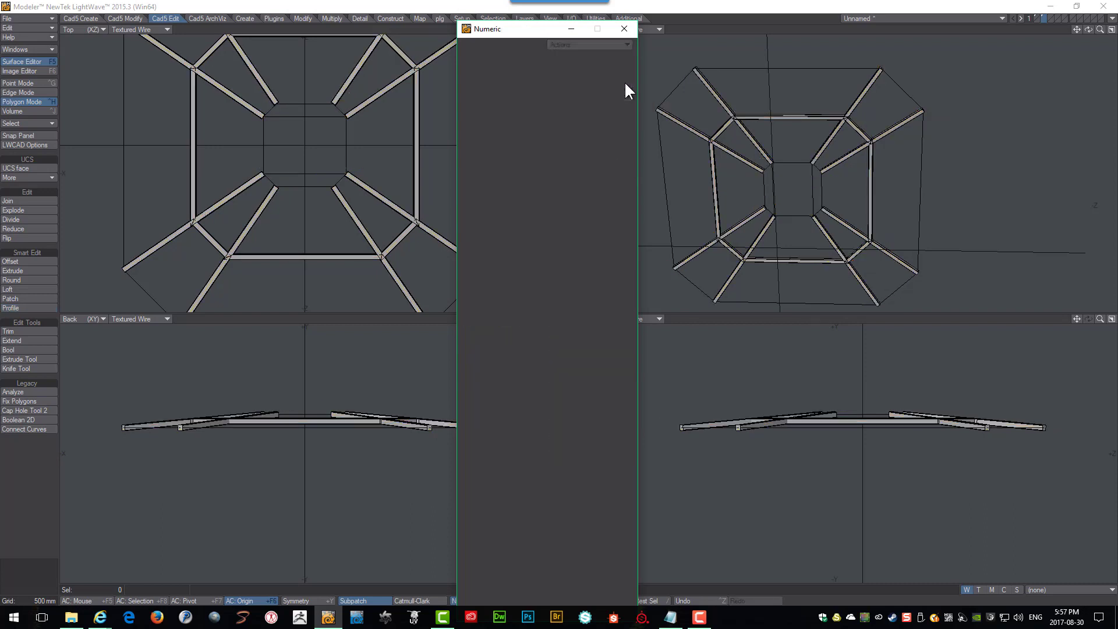
# Inspect the generated profile beams by selecting connected beam sections, then deselect them.
pyautogui.keyDown('alt'); pyautogui.moveTo(969, 128); pyautogui.dragTo(759, 84); pyautogui.keyUp('alt')
pyautogui.click(875, 83)
pyautogui.keyDown('alt'); pyautogui.moveTo(659, 158); pyautogui.dragTo(793, 145); pyautogui.keyUp('alt')
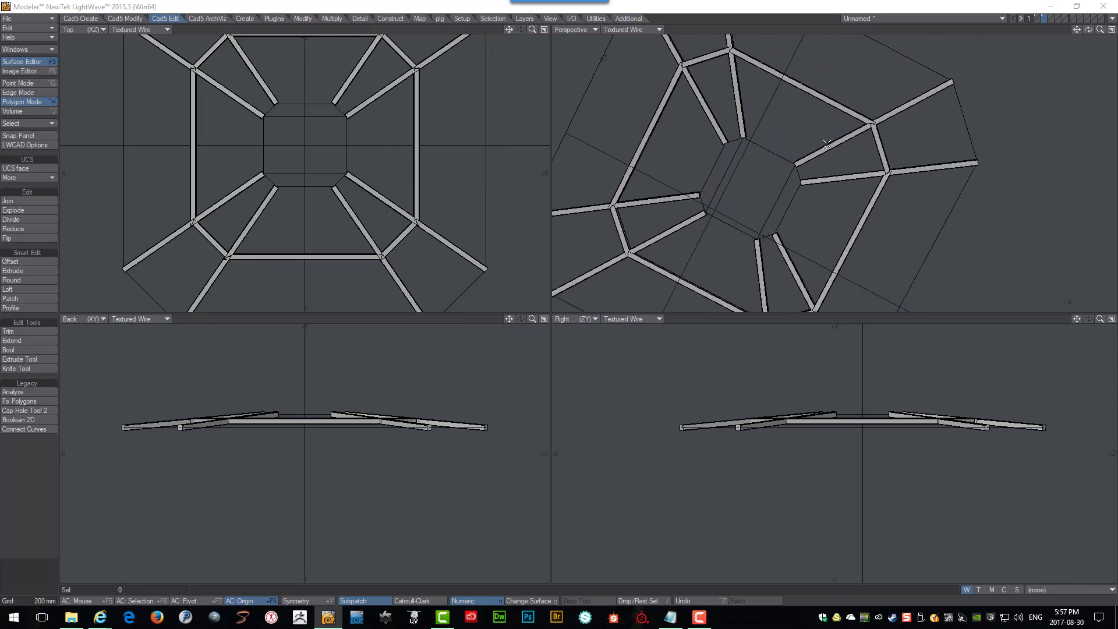
pyautogui.scroll(3, 903, 150)
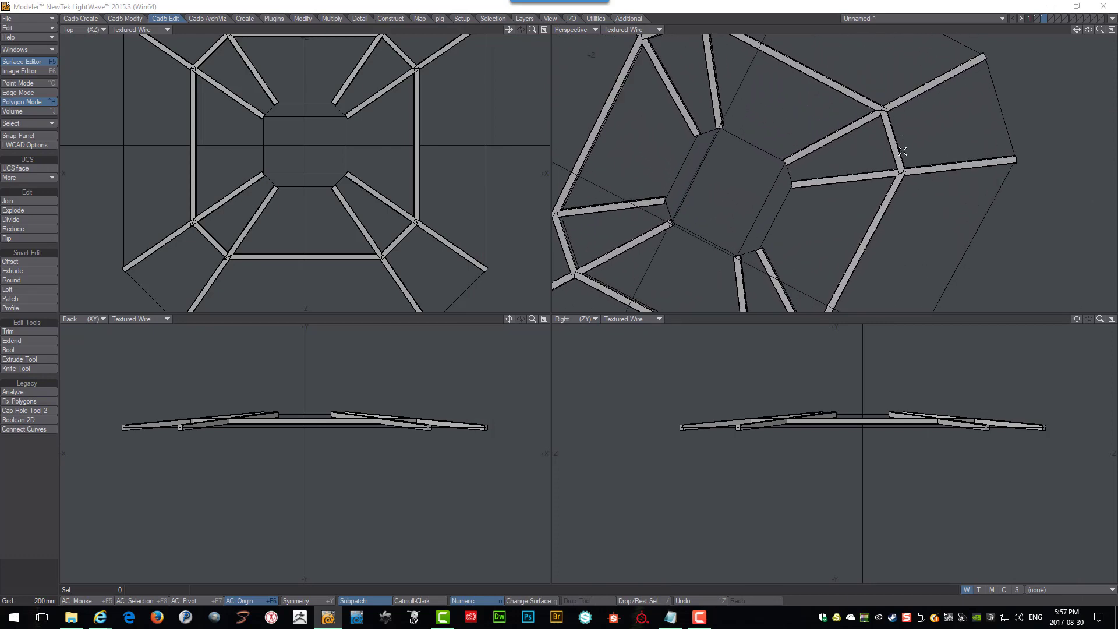
pyautogui.click(916, 92)
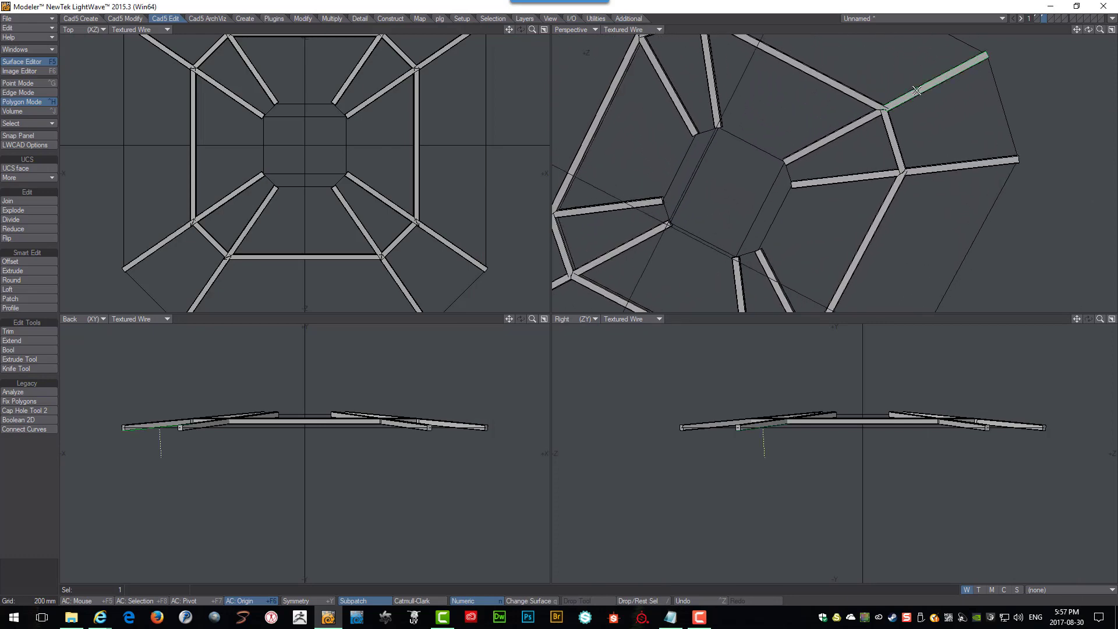
pyautogui.press(']')
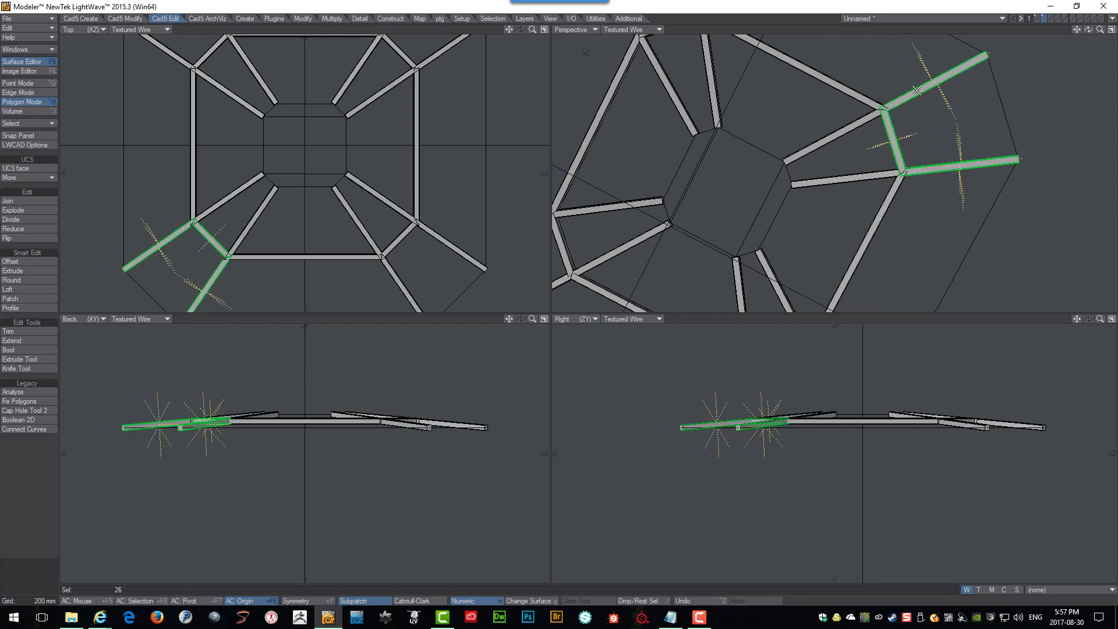
pyautogui.keyDown('alt'); pyautogui.moveTo(916, 91); pyautogui.dragTo(939, 80); pyautogui.keyUp('alt')
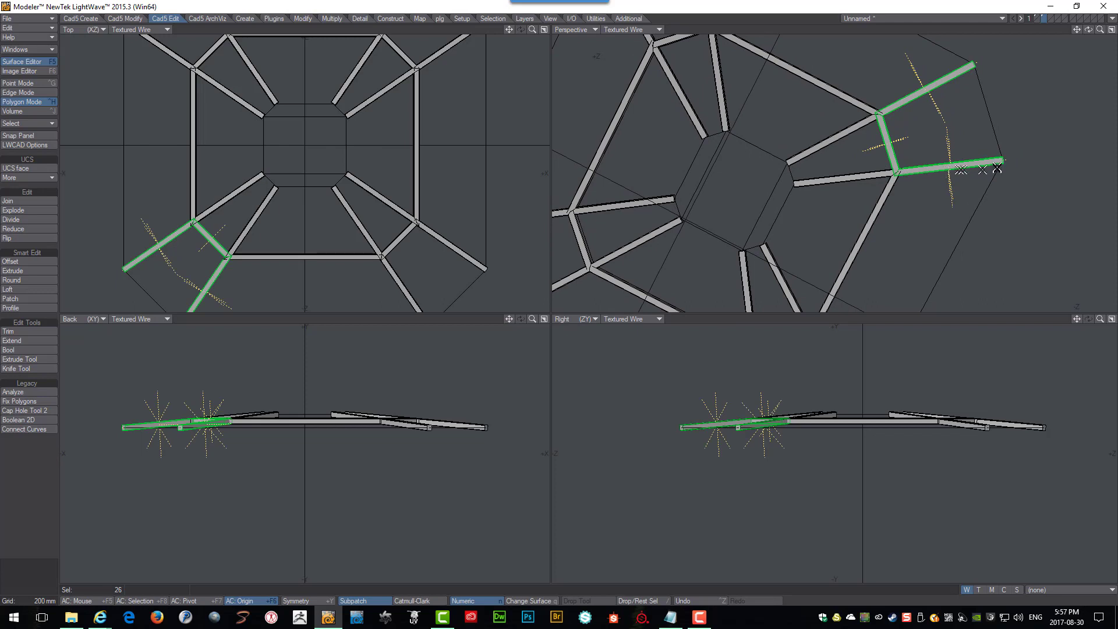
pyautogui.keyDown('alt'); pyautogui.keyDown('shift'); pyautogui.moveTo(903, 136); pyautogui.dragTo(919, 124); pyautogui.keyUp('shift'); pyautogui.keyUp('alt')
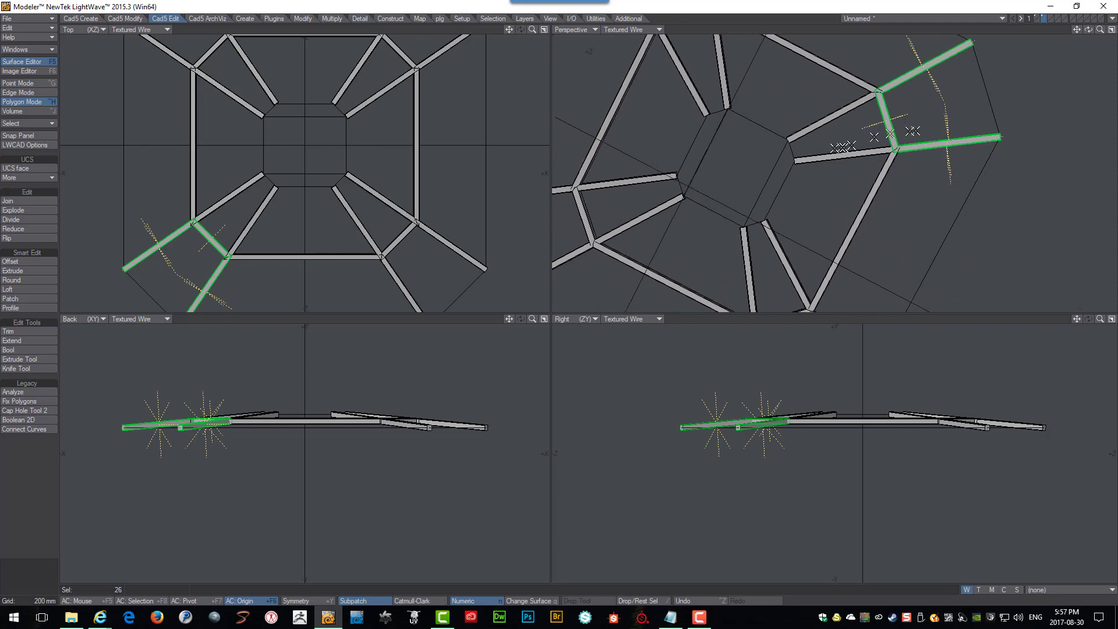
pyautogui.keyDown('alt'); pyautogui.keyDown('shift'); pyautogui.moveTo(607, 197); pyautogui.dragTo(641, 189); pyautogui.keyUp('shift'); pyautogui.keyUp('alt')
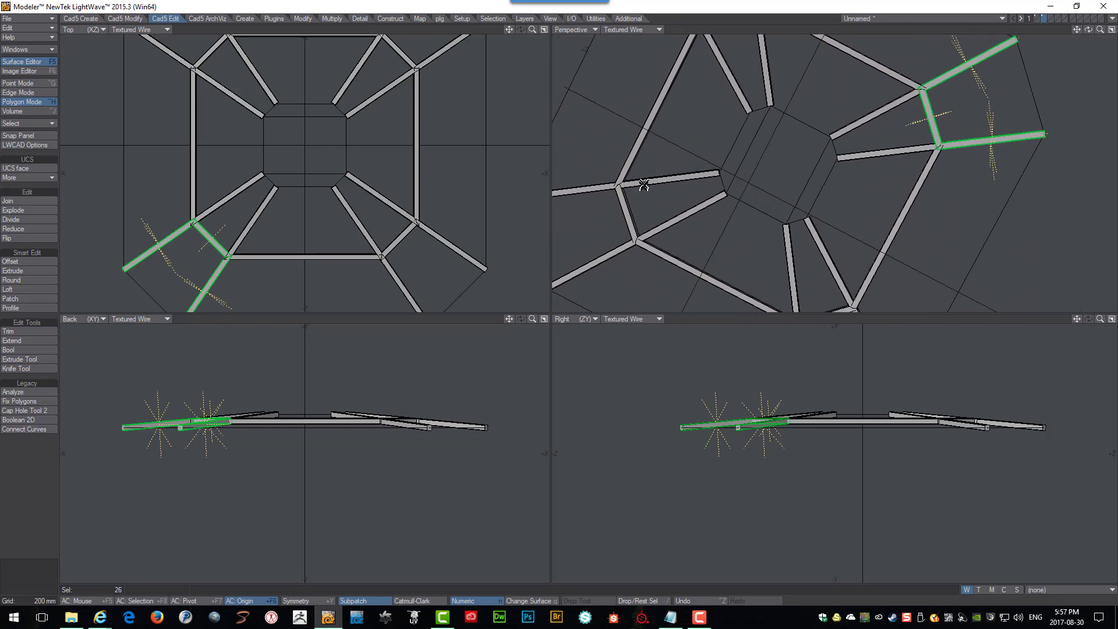
pyautogui.keyDown('shift'); pyautogui.click(643, 183); pyautogui.keyUp('shift')
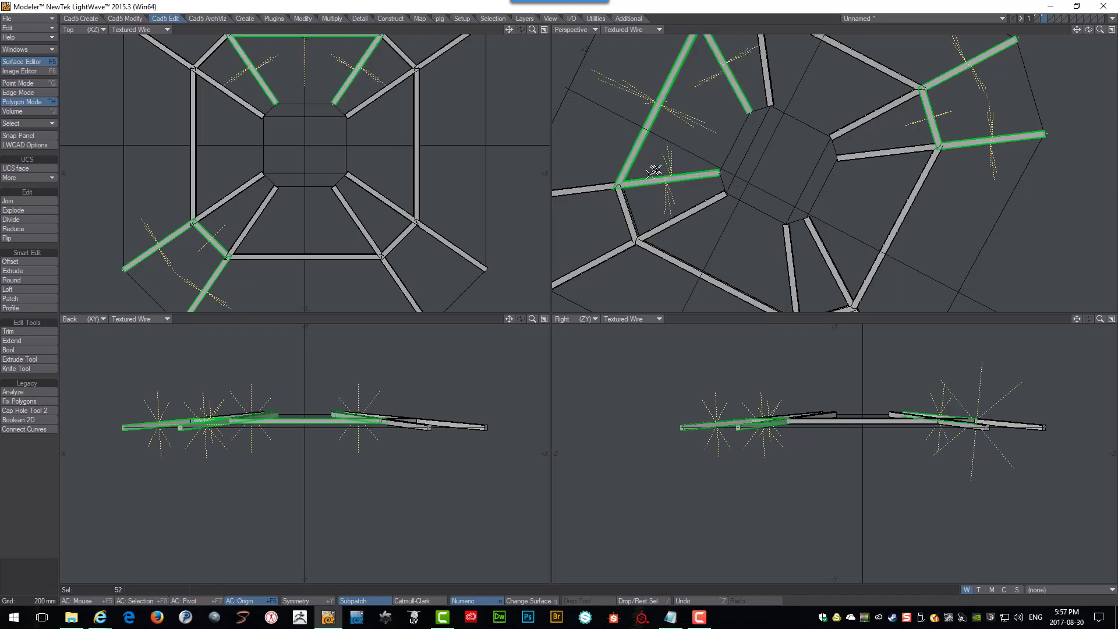
pyautogui.scroll(-3, 655, 170)
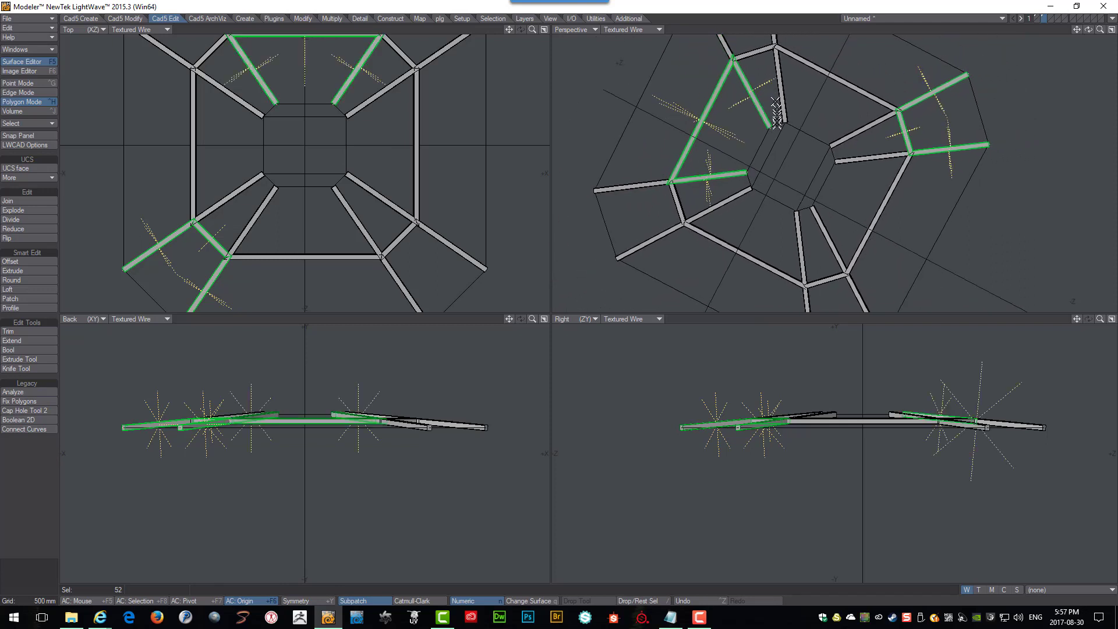
pyautogui.keyDown('alt'); pyautogui.moveTo(764, 174); pyautogui.dragTo(781, 166); pyautogui.keyUp('alt')
pyautogui.scroll(3, 781, 166)
pyautogui.press('/')
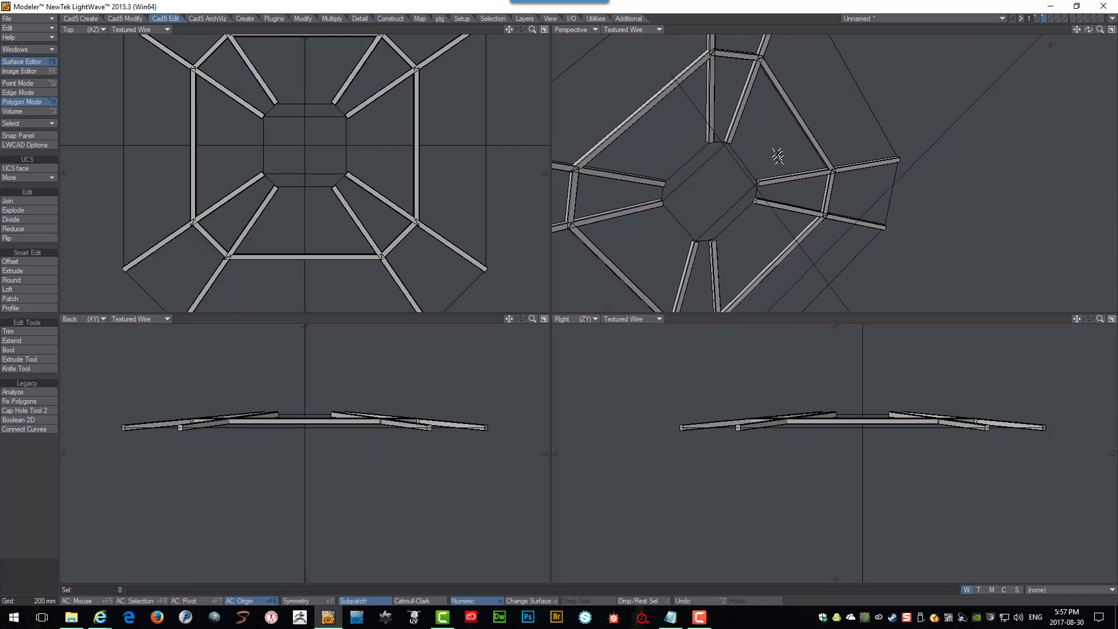
# Undo the last two operations to remove the profile beams.
pyautogui.hotkey('ctrl', 'z')
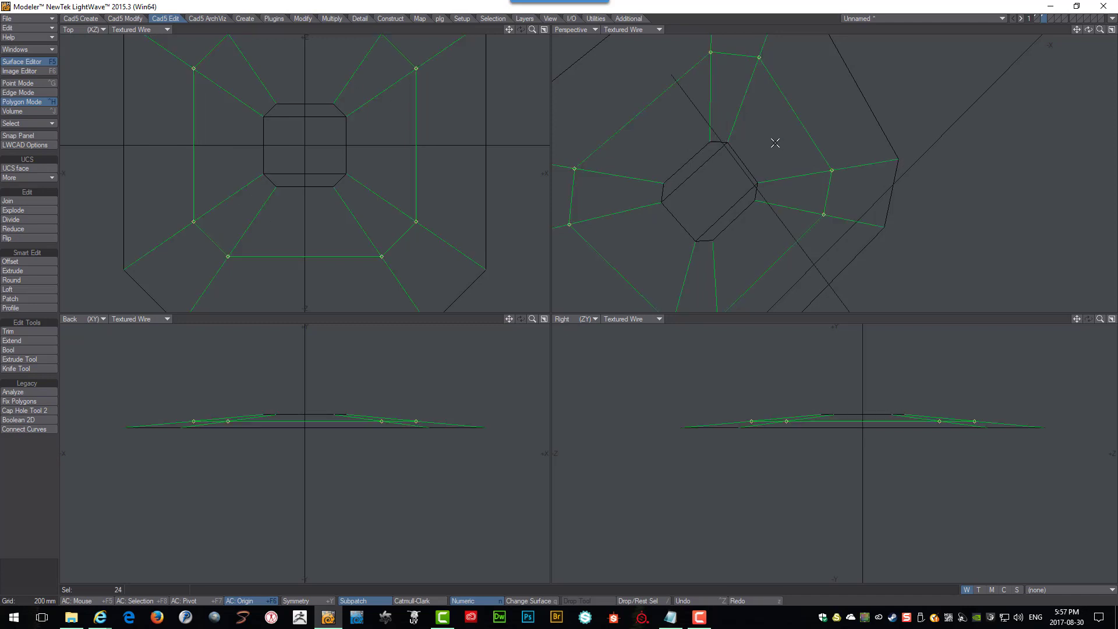
pyautogui.keyDown('ctrl'); pyautogui.keyDown('alt'); pyautogui.moveTo(775, 142); pyautogui.dragTo(775, 142); pyautogui.keyUp('alt'); pyautogui.keyUp('ctrl')
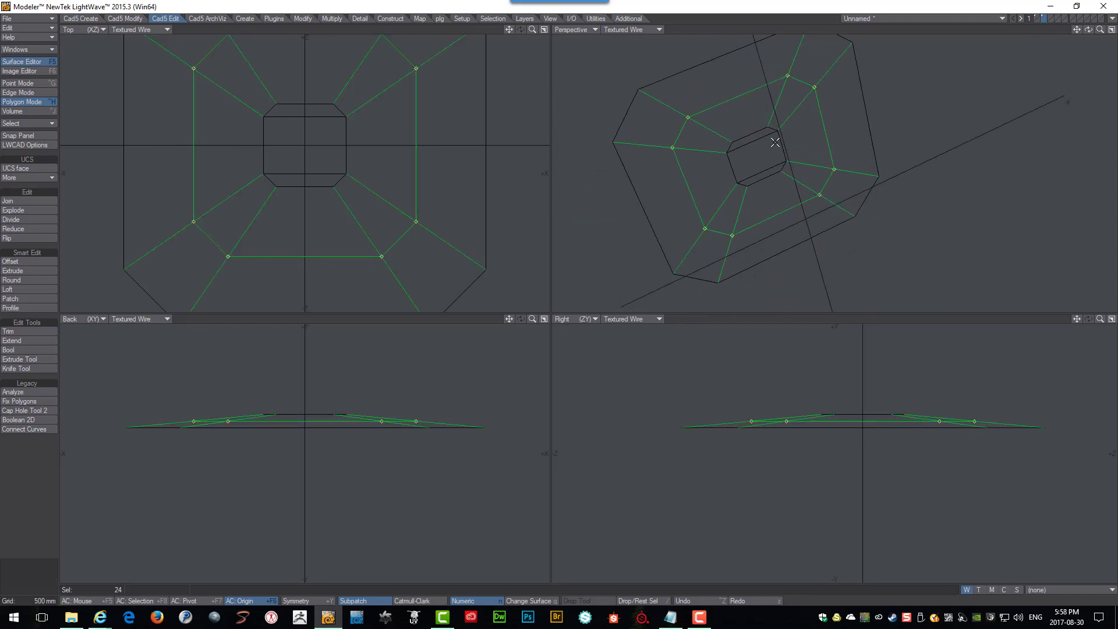
pyautogui.hotkey('ctrl', 'z')
# Join the two selected collinear roof curve segments into a single curve.
pyautogui.keyDown('alt'); pyautogui.moveTo(804, 94); pyautogui.dragTo(803, 95); pyautogui.keyUp('alt')
pyautogui.keyDown('ctrl'); pyautogui.keyDown('alt'); pyautogui.moveTo(804, 95); pyautogui.dragTo(804, 95); pyautogui.keyUp('alt'); pyautogui.keyUp('ctrl')
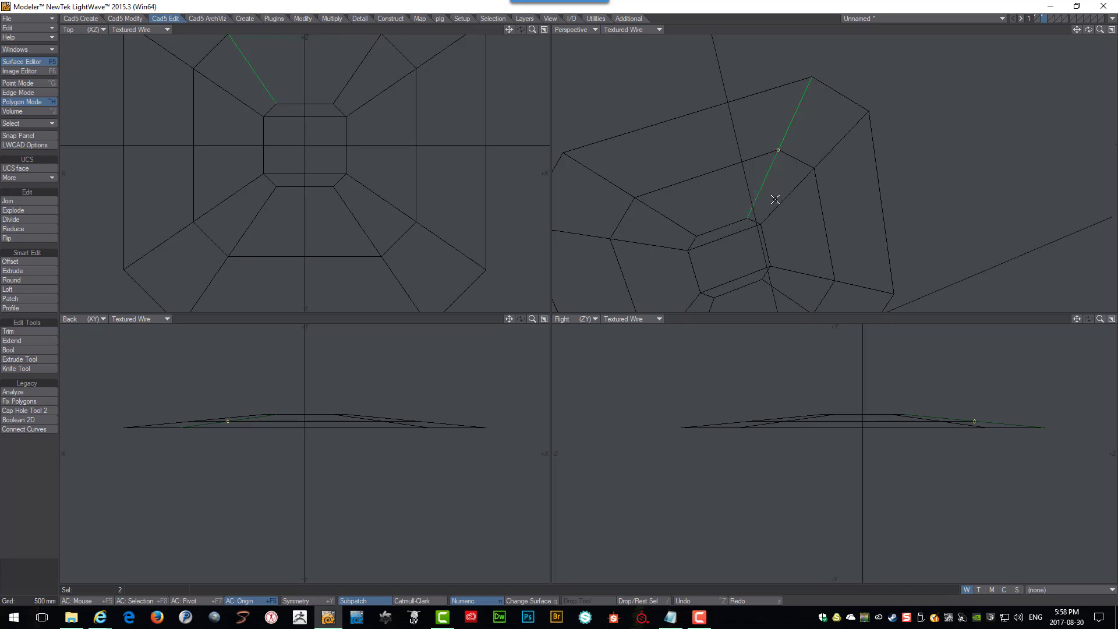
pyautogui.keyDown('alt'); pyautogui.moveTo(775, 200); pyautogui.dragTo(817, 154); pyautogui.keyUp('alt')
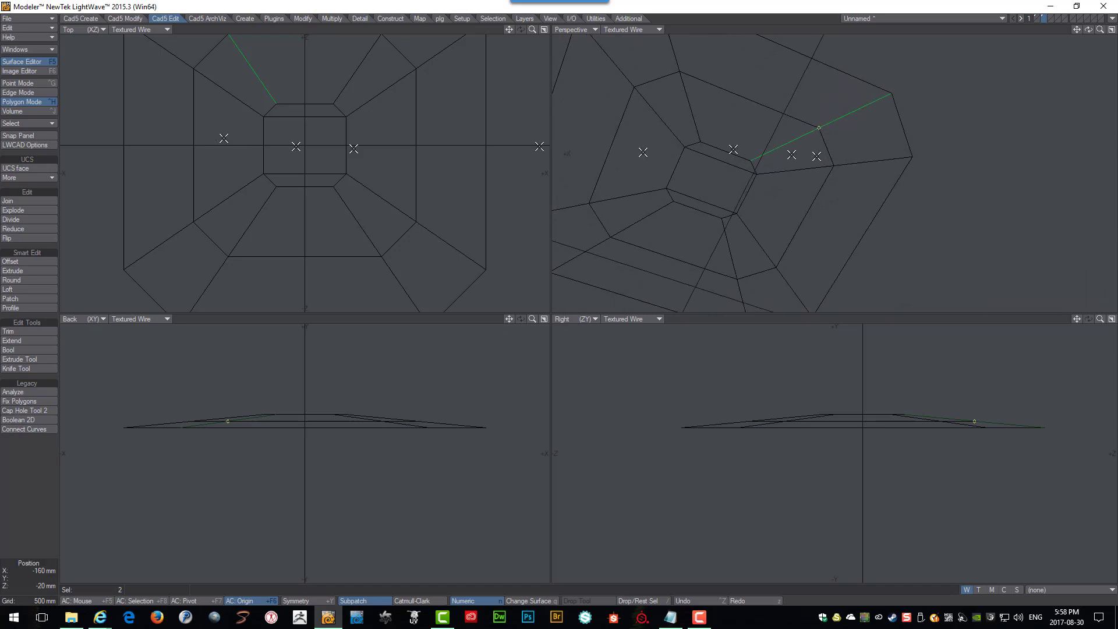
pyautogui.click(16, 201)
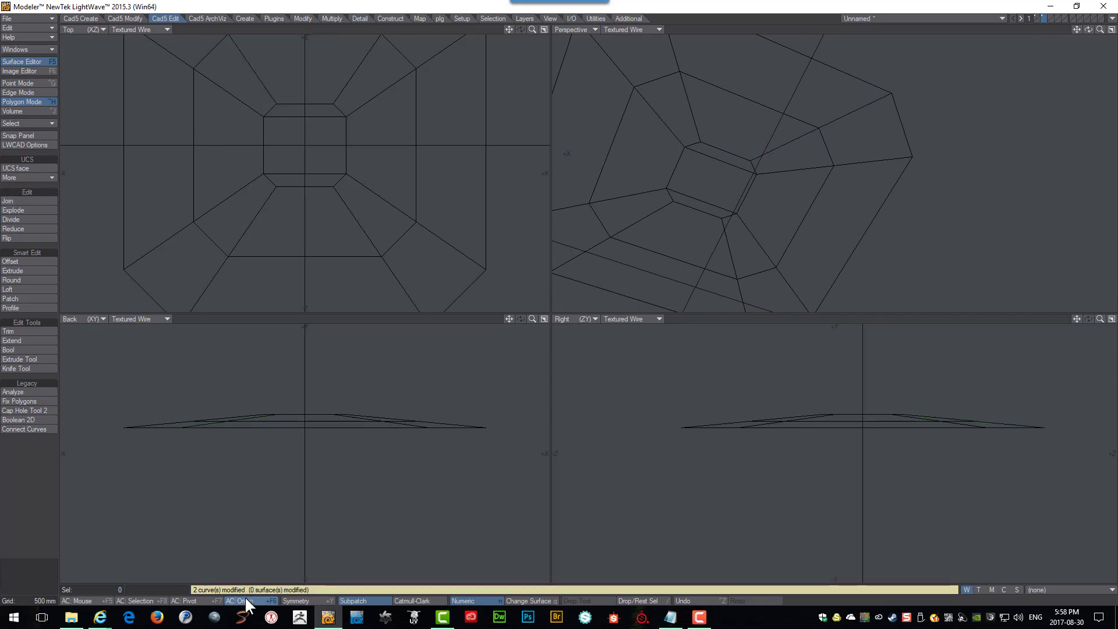
# Select two more collinear curve segments on another roof side and join them.
pyautogui.click(812, 171)
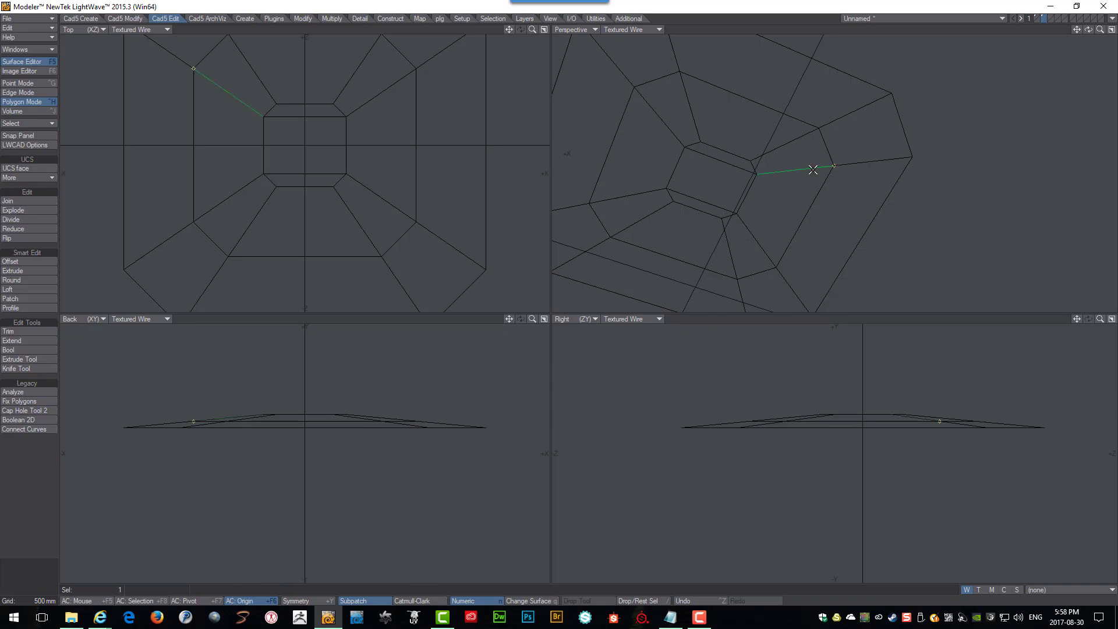
pyautogui.click(857, 160)
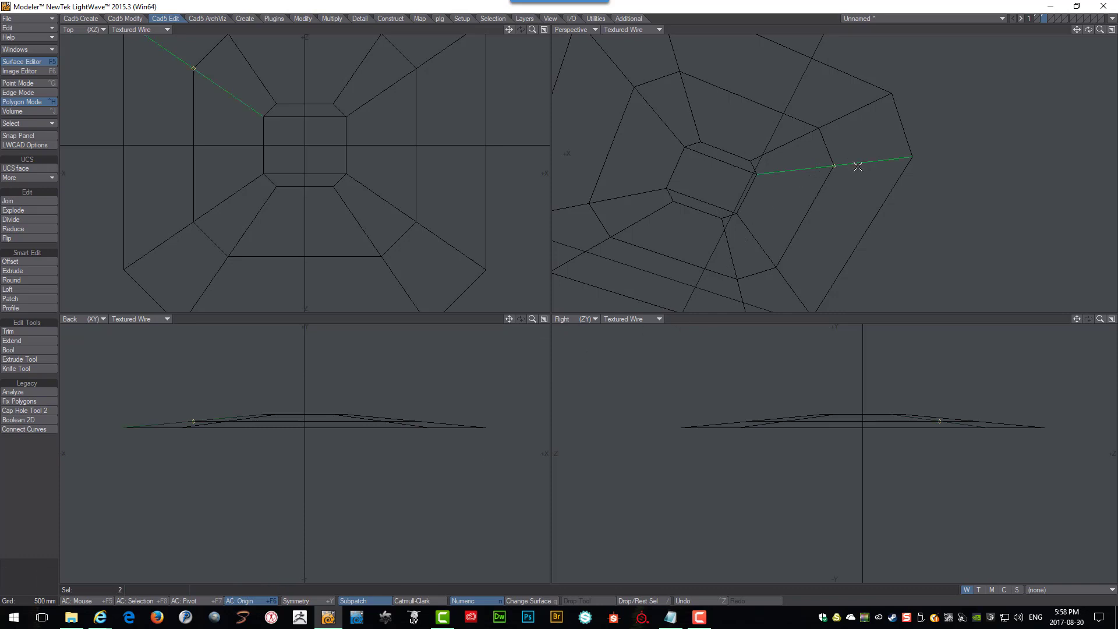
pyautogui.click(15, 200)
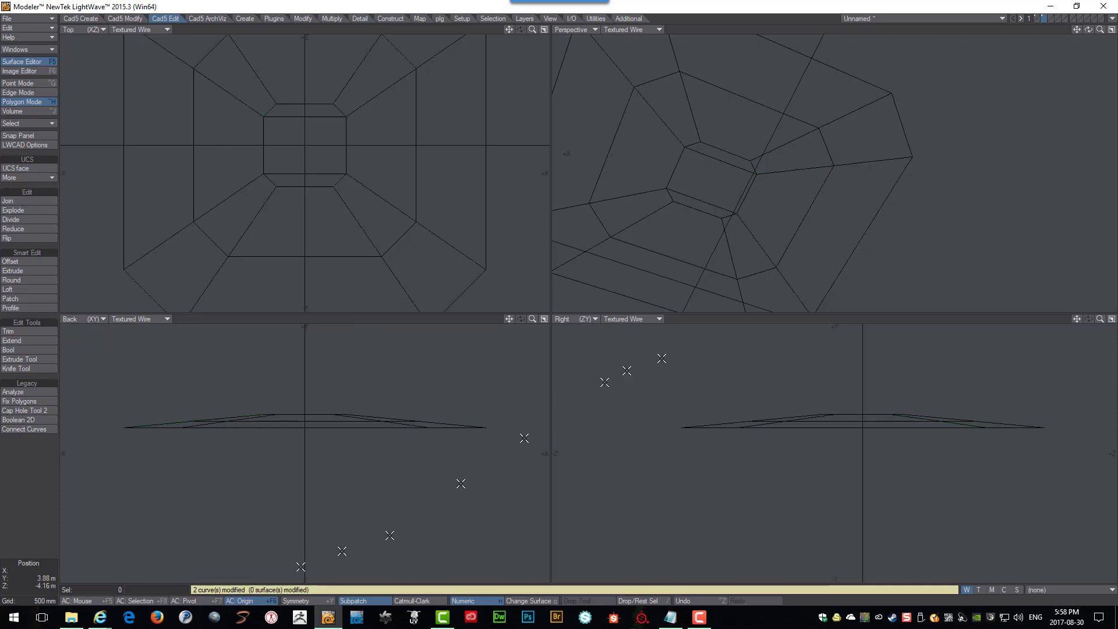
# Join the collinear curve segments of the front-left roof edge into a single curve.
pyautogui.keyDown('alt'); pyautogui.moveTo(803, 239); pyautogui.dragTo(820, 258); pyautogui.keyUp('alt')
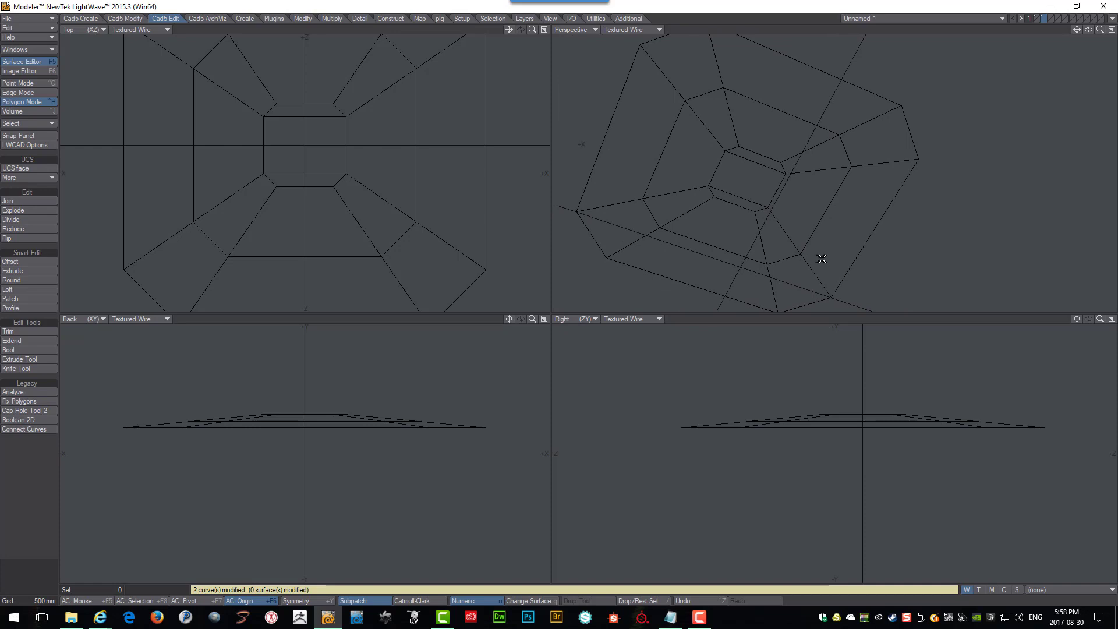
pyautogui.click(816, 266)
pyautogui.click(799, 243)
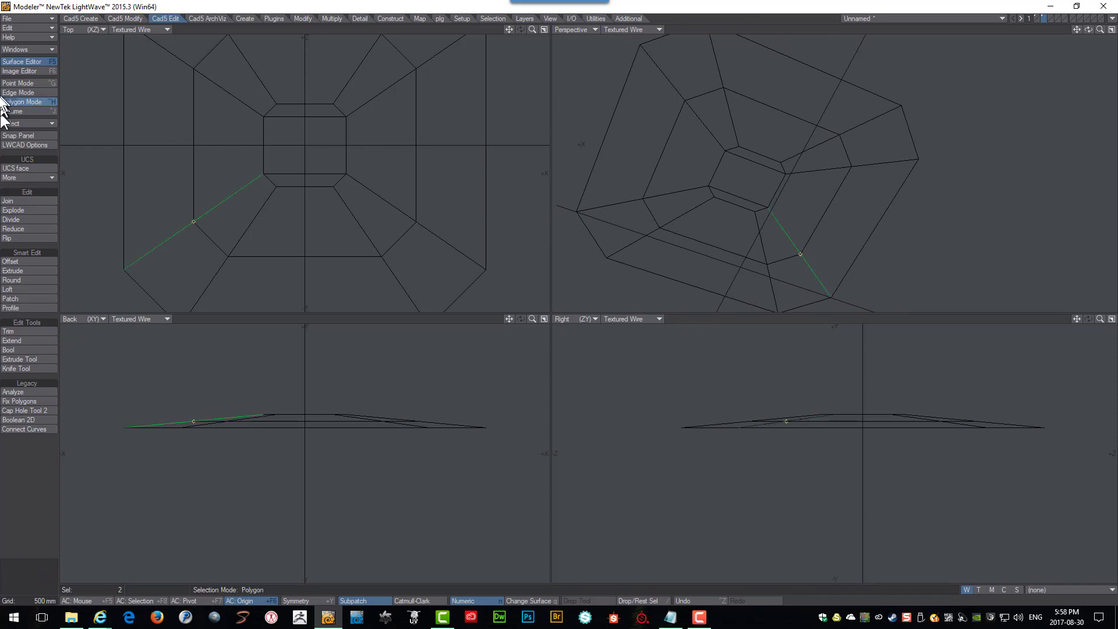
pyautogui.click(5, 200)
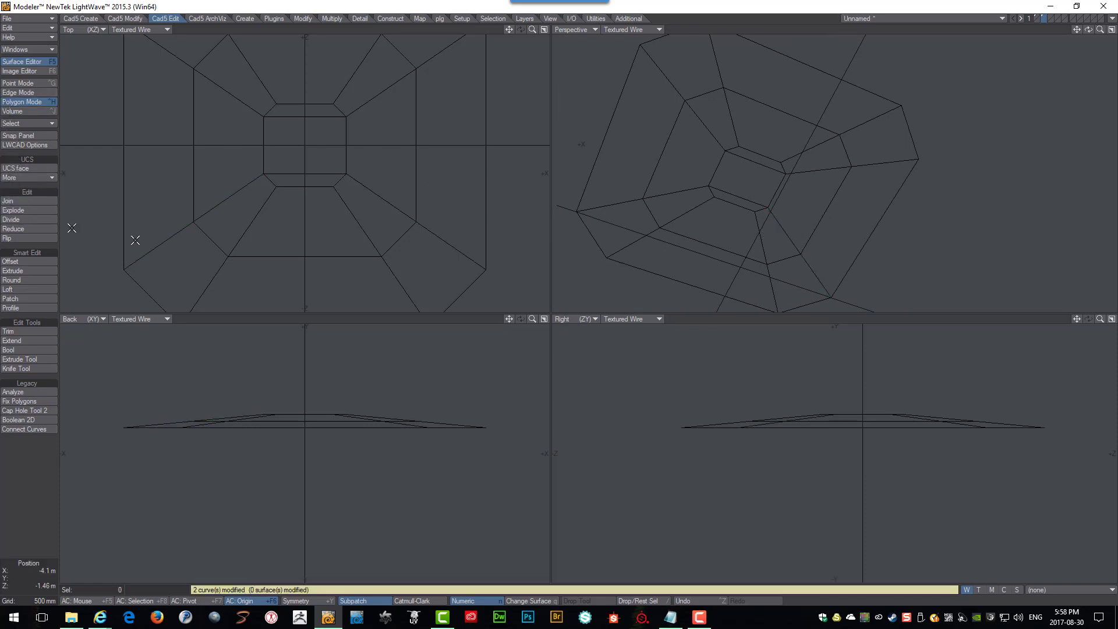
pyautogui.click(760, 247)
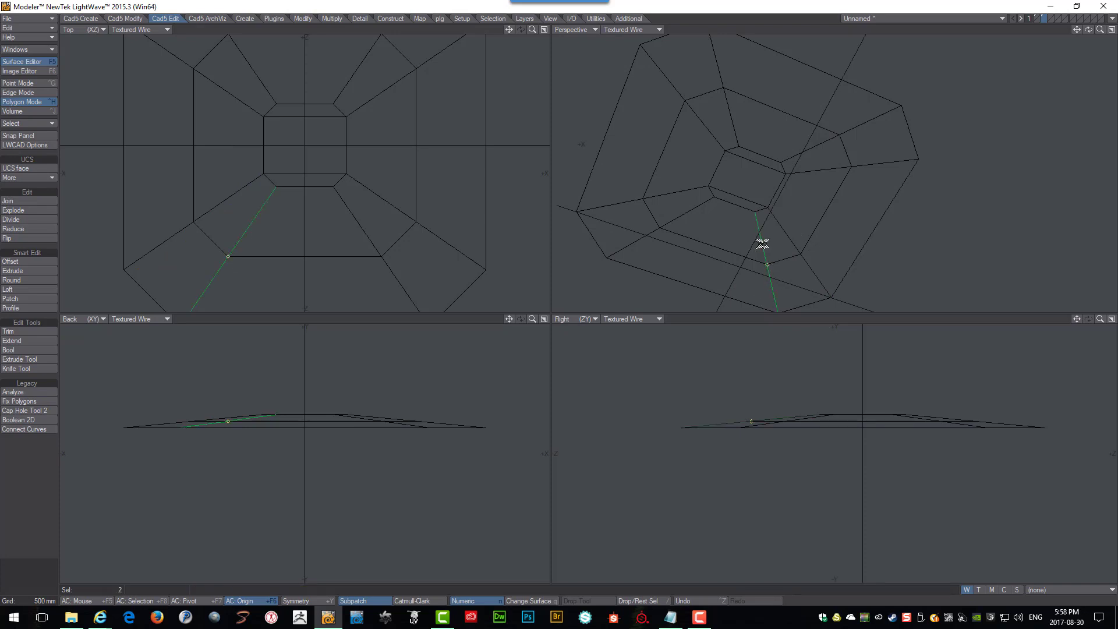
pyautogui.click(6, 201)
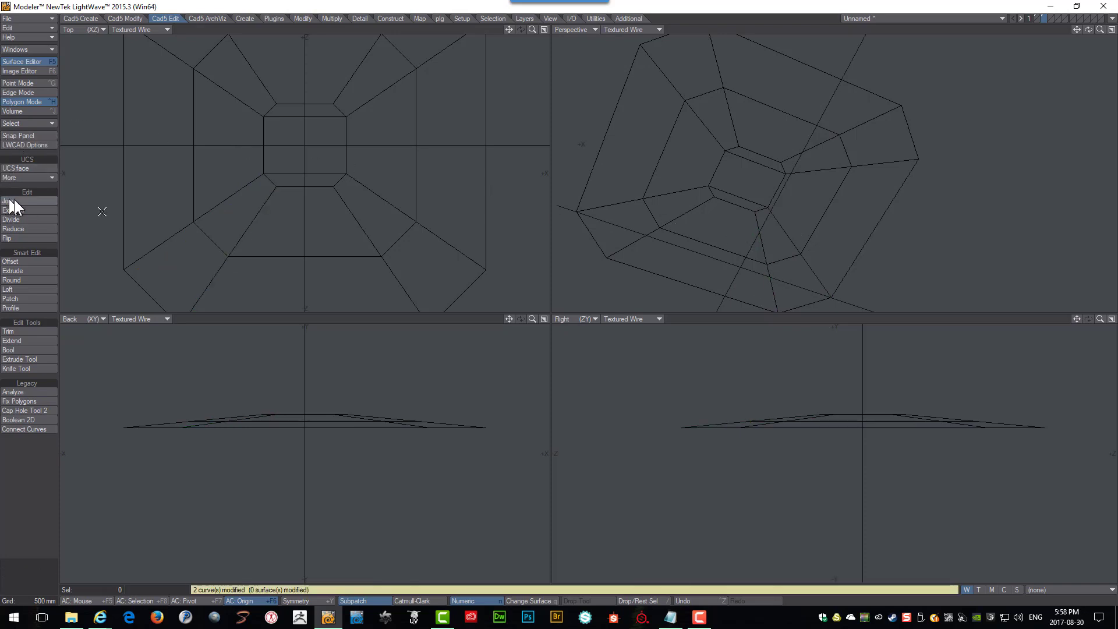
# Select the two collinear curve segments of the front-right roof edge and join them.
pyautogui.click(681, 216)
pyautogui.click(629, 243)
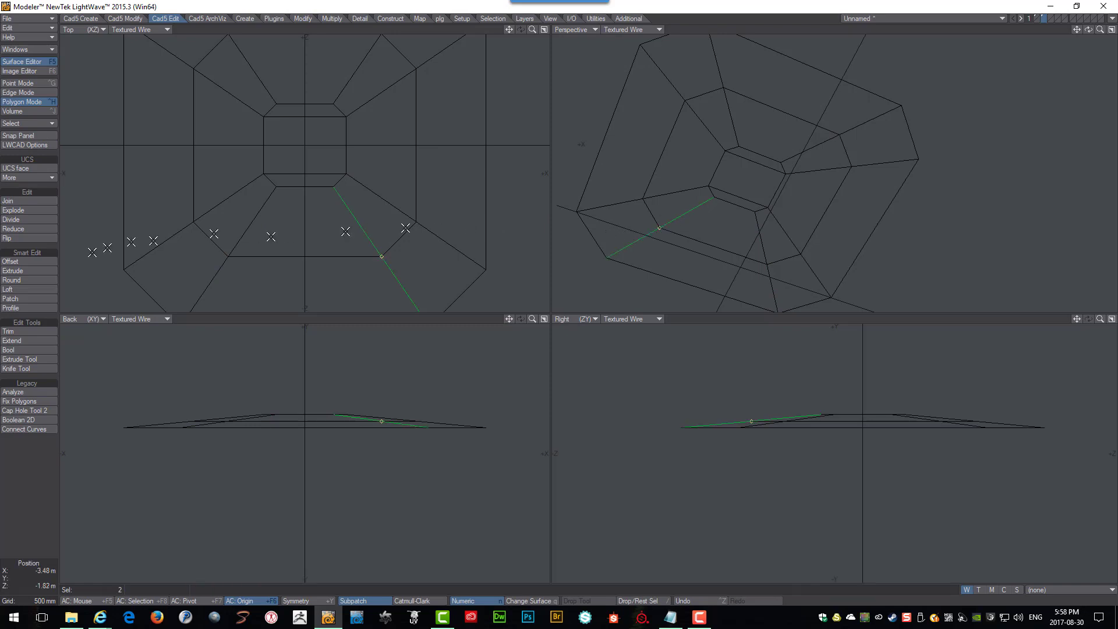
pyautogui.click(15, 199)
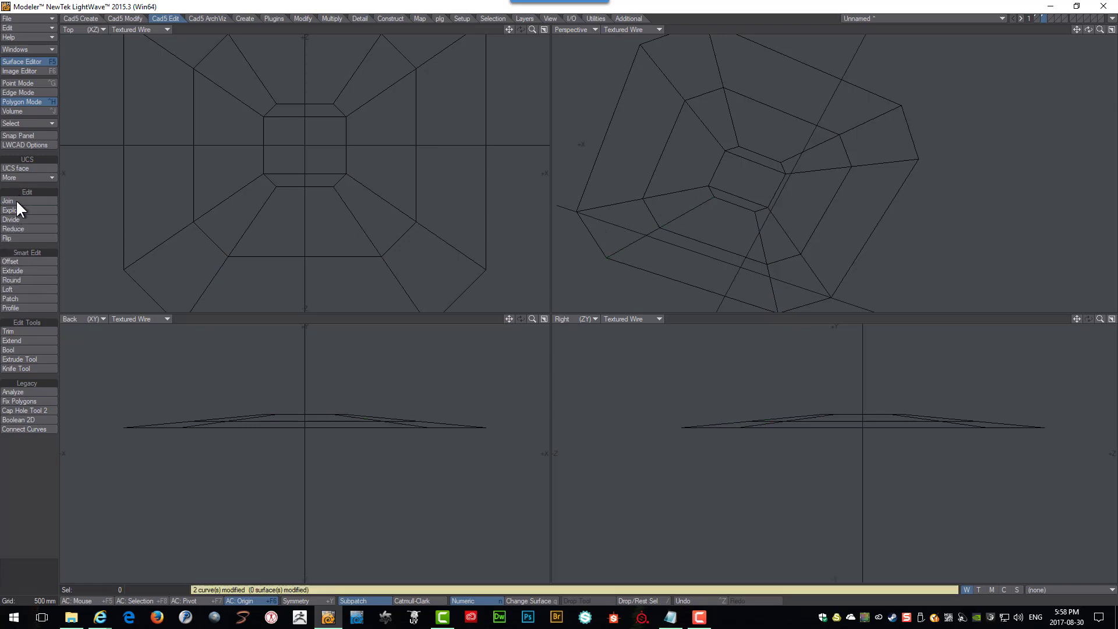
# Select the two collinear segments of the right roof edge and join them into one curve.
pyautogui.click(679, 197)
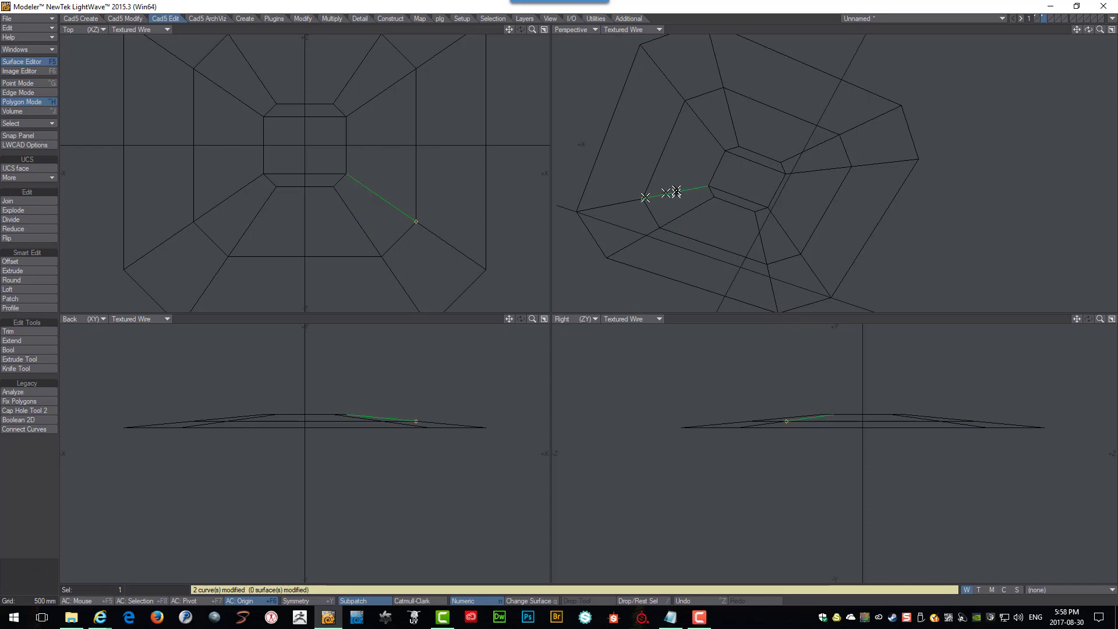
pyautogui.click(607, 203)
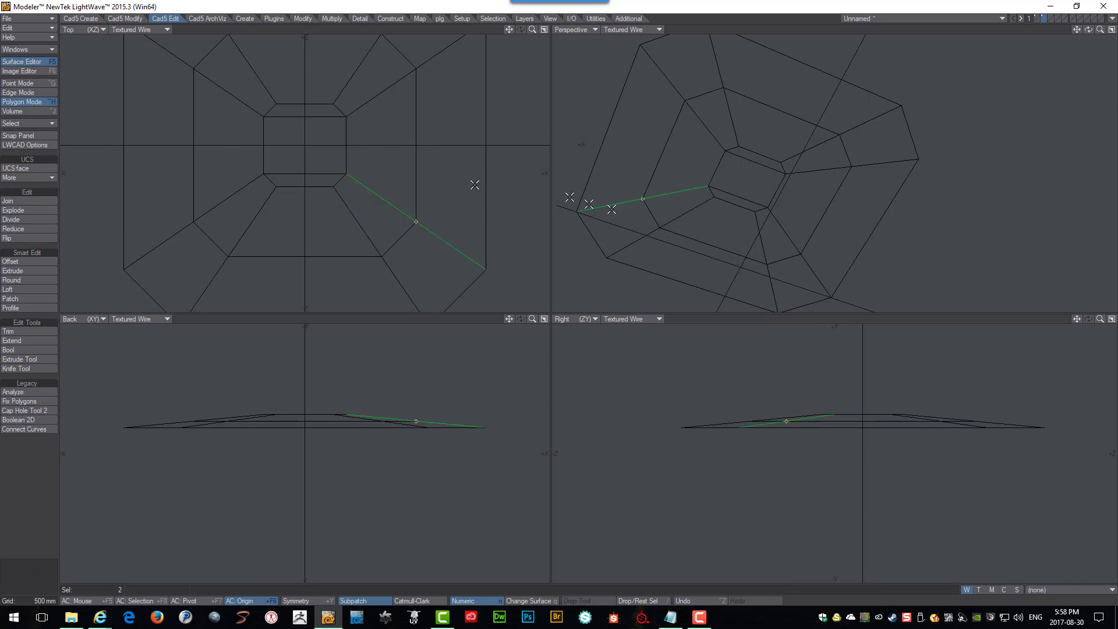
pyautogui.click(26, 198)
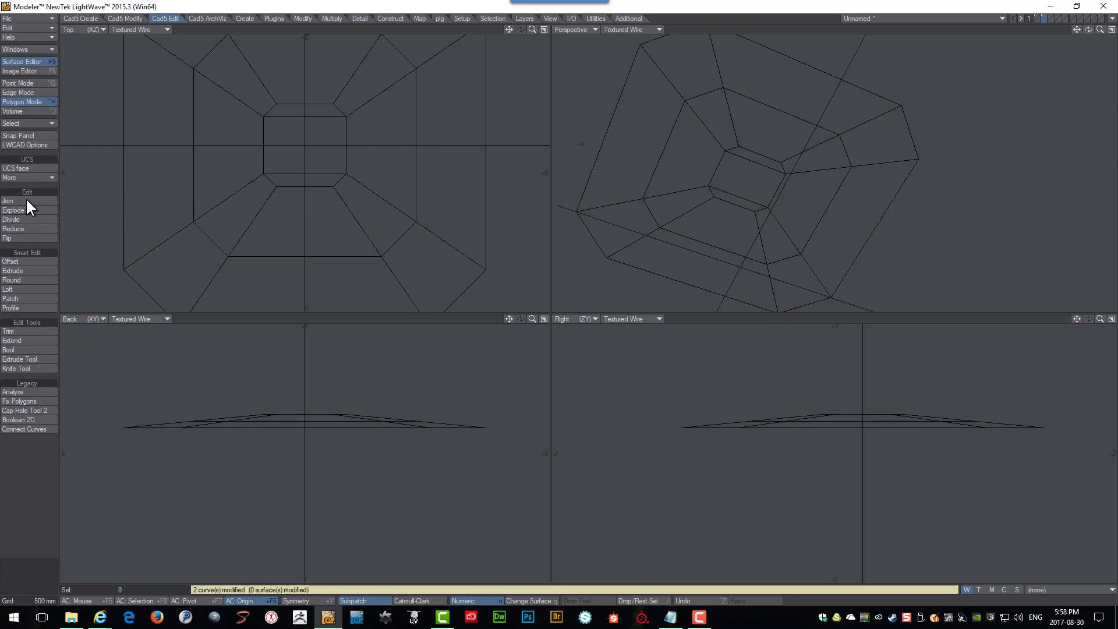
# Select the two collinear segments of the back-right roof edge and join them.
pyautogui.click(704, 122)
pyautogui.click(668, 78)
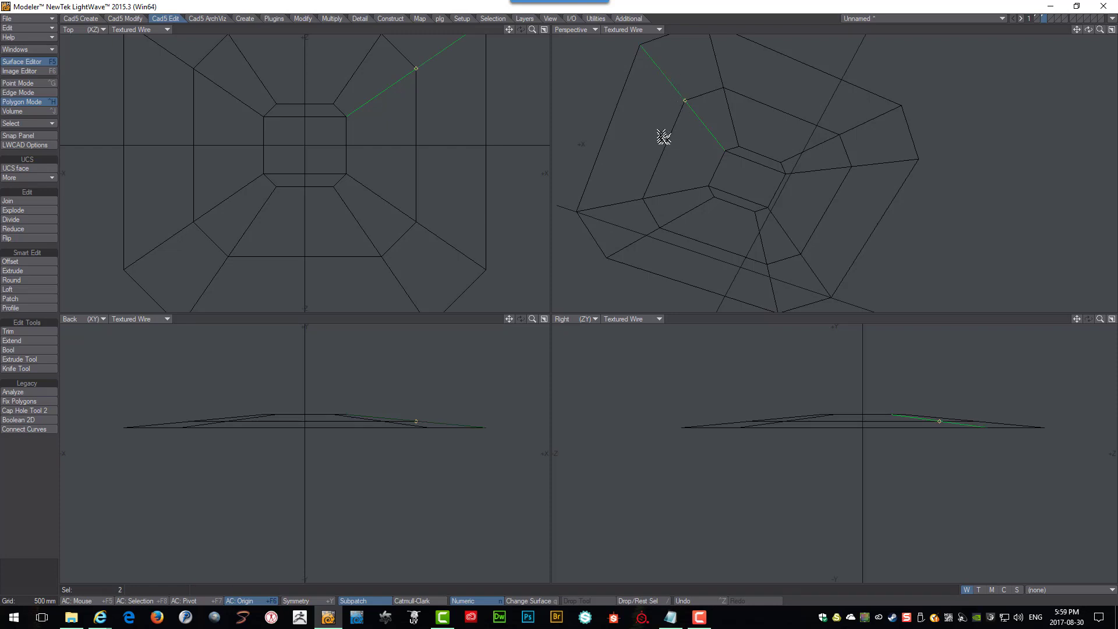
pyautogui.click(12, 200)
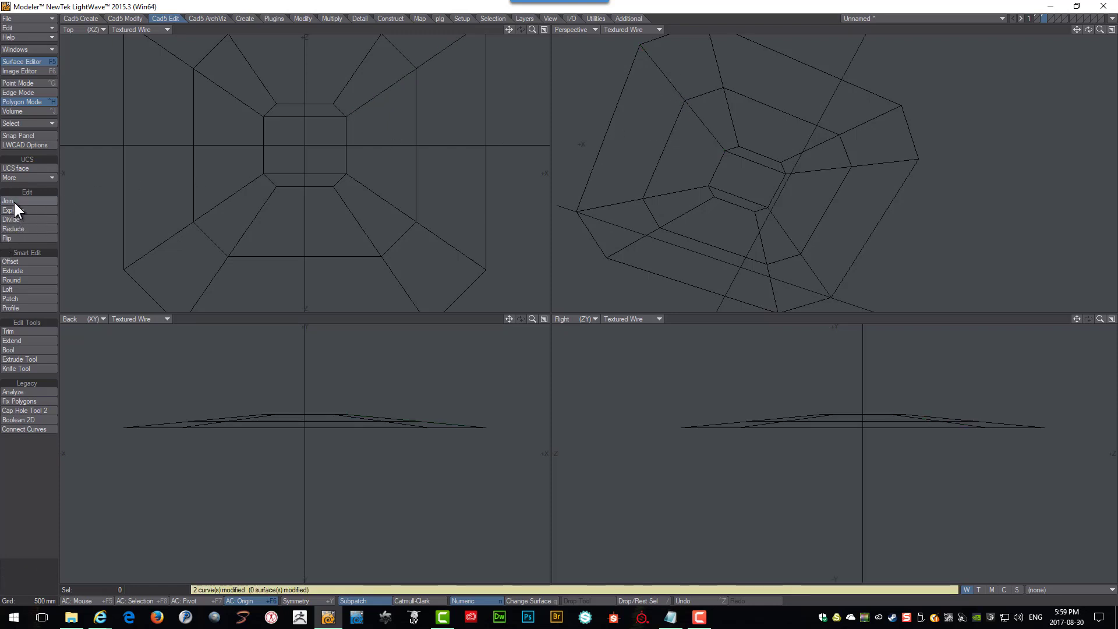
# Select the two collinear segments of the back-left roof edge and join them into one curve.
pyautogui.click(729, 110)
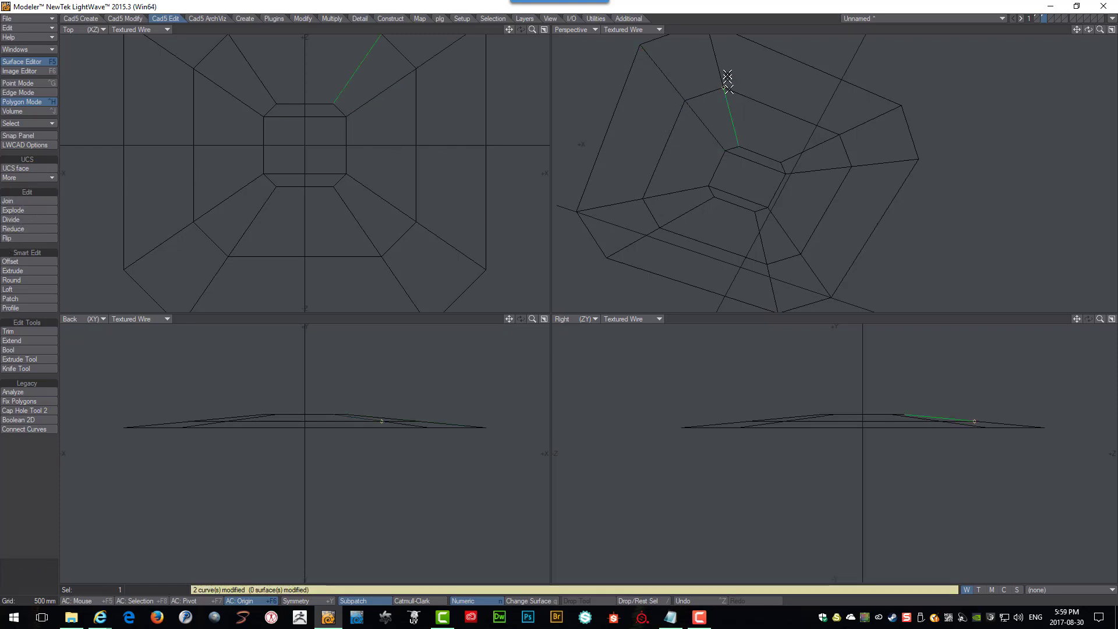
pyautogui.click(717, 64)
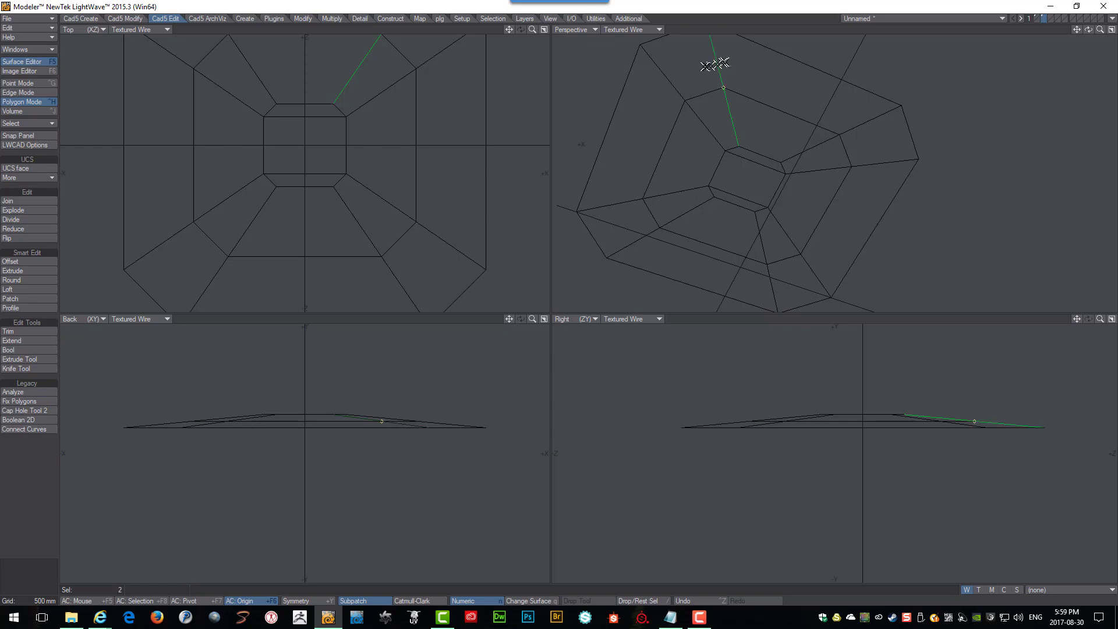
pyautogui.click(33, 197)
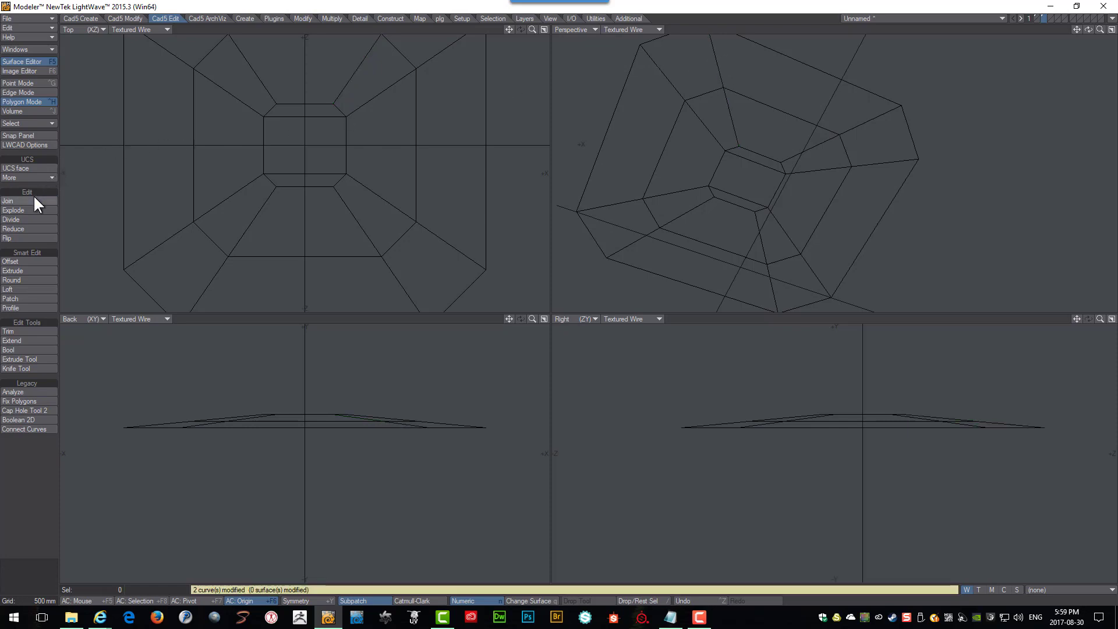
# Select the joined roof curves and inspect their start points from a rotated perspective view.
pyautogui.click(681, 88)
pyautogui.click(728, 71)
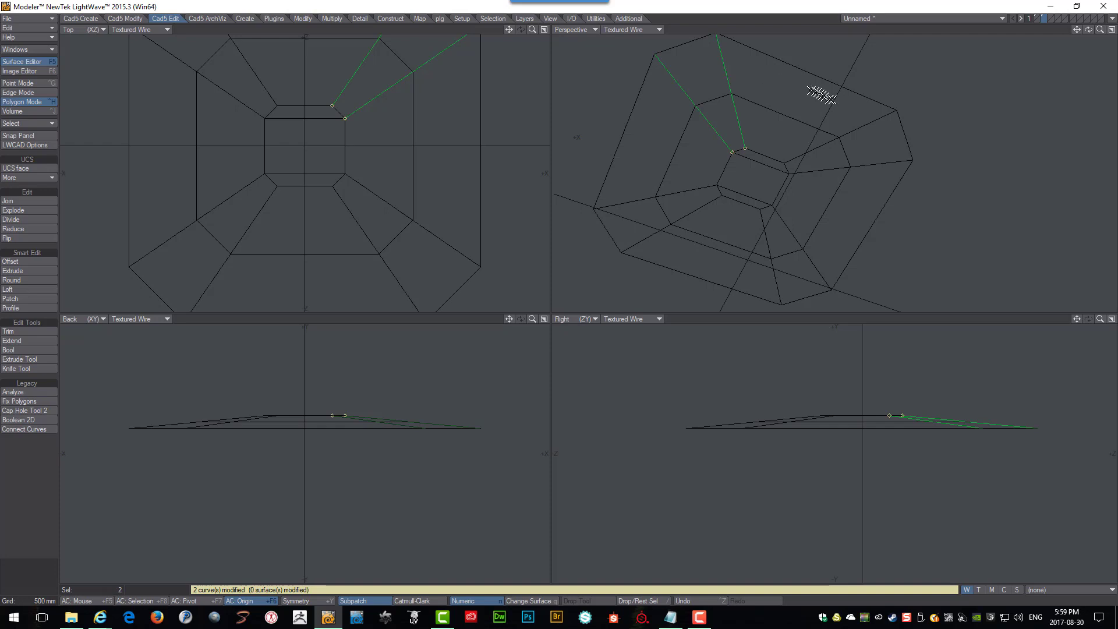
pyautogui.click(865, 125)
pyautogui.click(873, 164)
pyautogui.click(807, 261)
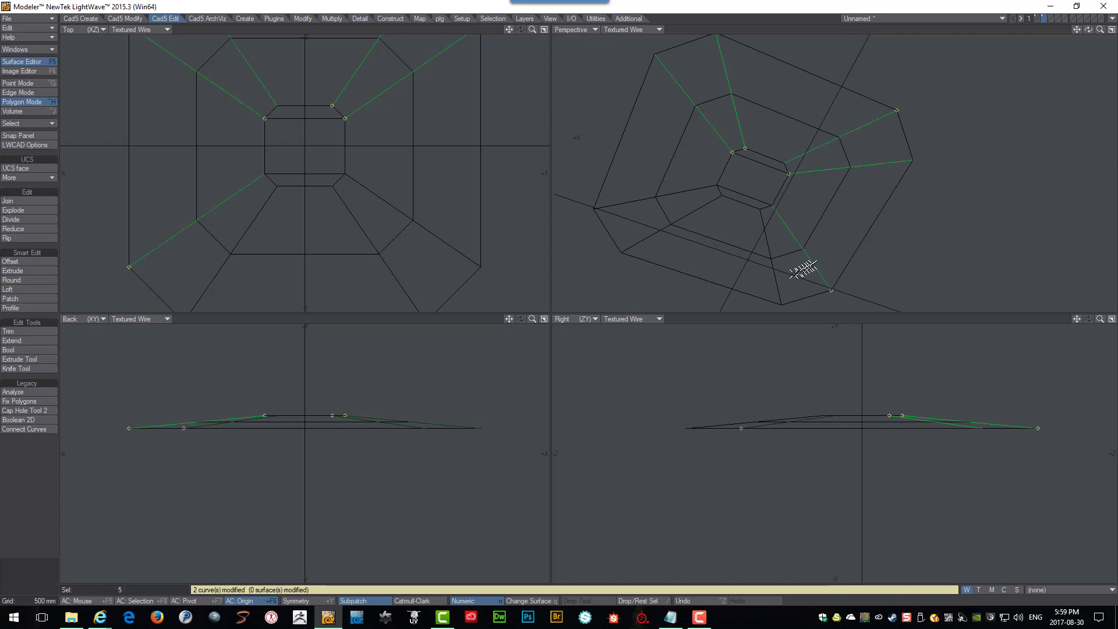
pyautogui.click(773, 271)
pyautogui.click(645, 239)
pyautogui.click(628, 202)
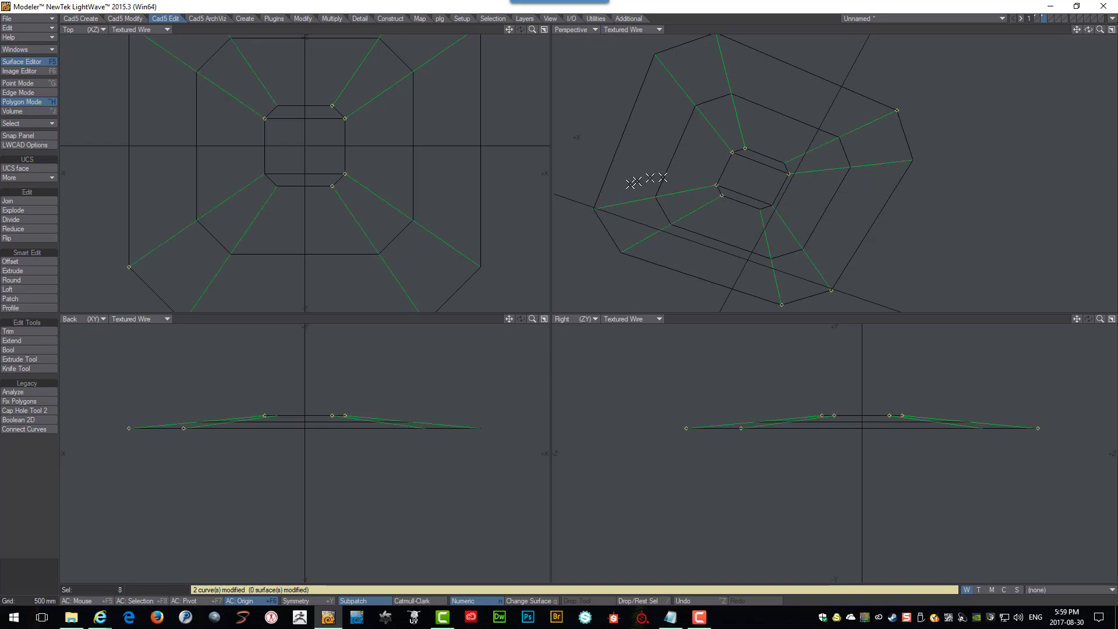
pyautogui.scroll(-2, 722, 176)
pyautogui.keyDown('alt'); pyautogui.moveTo(726, 175); pyautogui.dragTo(809, 169); pyautogui.keyUp('alt')
pyautogui.keyDown('alt'); pyautogui.moveTo(845, 128); pyautogui.dragTo(813, 143); pyautogui.keyUp('alt')
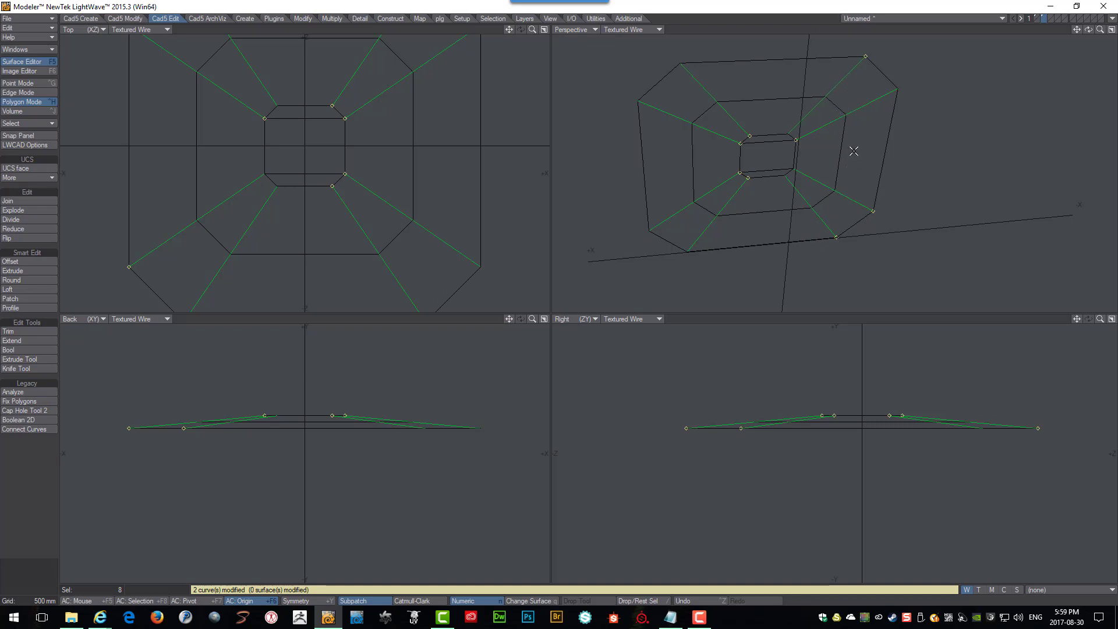
pyautogui.scroll(1, 853, 151)
pyautogui.moveTo(856, 102); pyautogui.dragTo(871, 113)
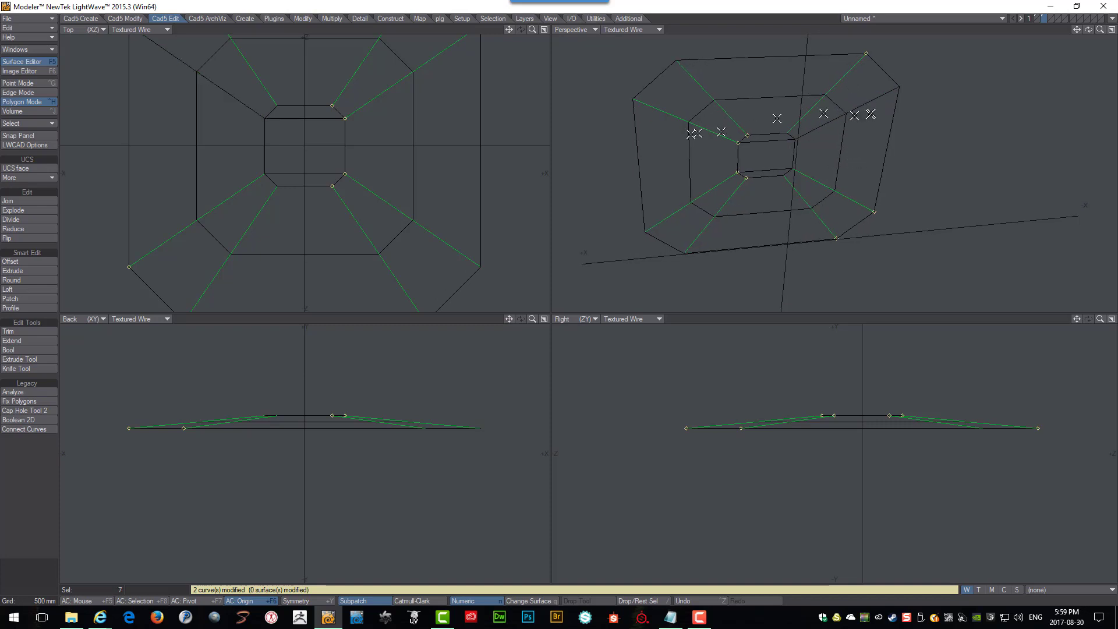
# Narrow the selection to three roof curves and flip their direction.
pyautogui.moveTo(709, 76); pyautogui.dragTo(667, 114)
pyautogui.moveTo(670, 186); pyautogui.dragTo(688, 226)
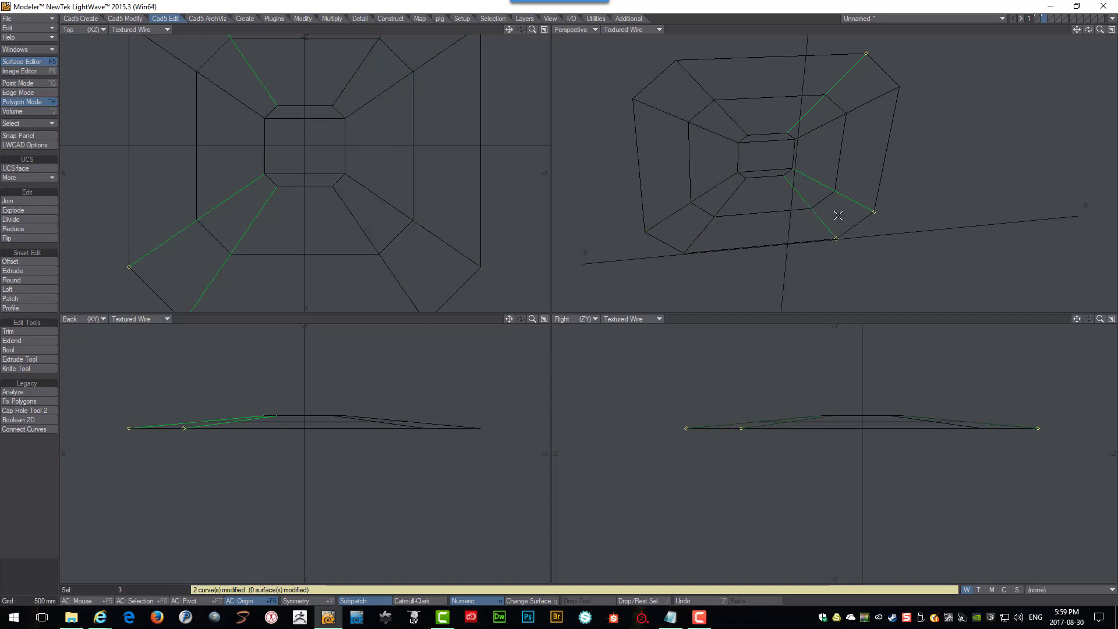
pyautogui.click(15, 238)
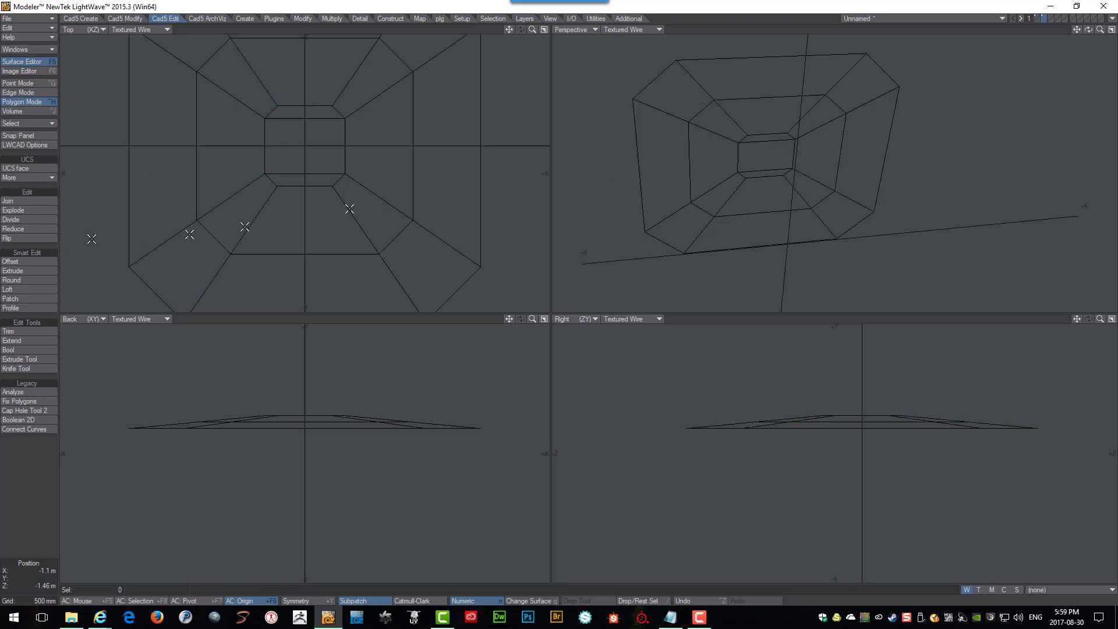
# Select all sixteen roof curves and profile them into beams with a 100 mm diameter.
pyautogui.click(836, 79)
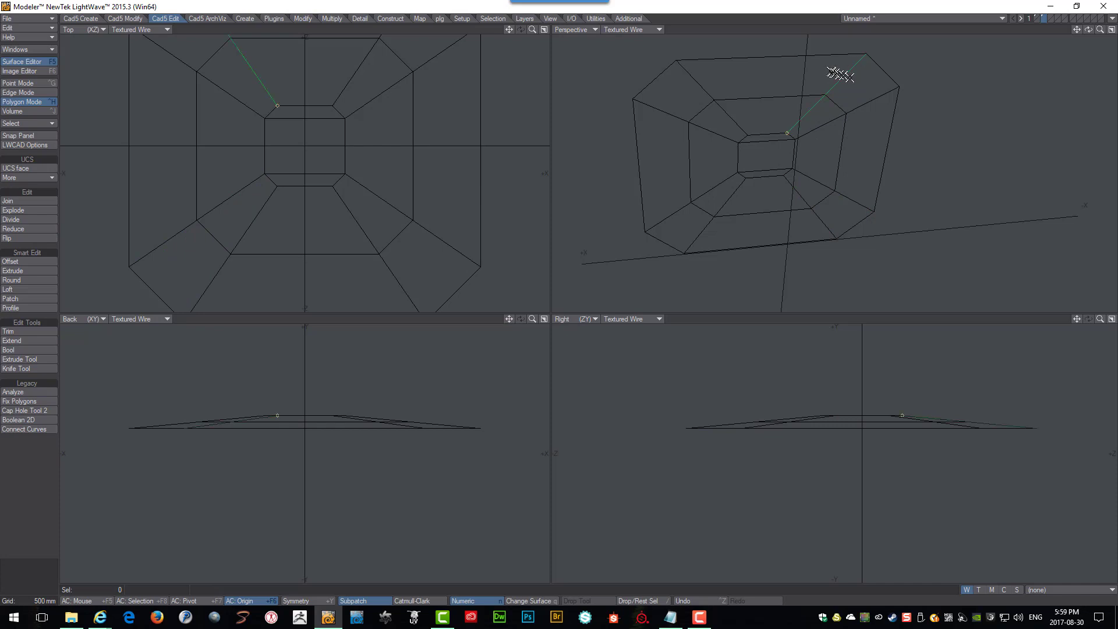
pyautogui.moveTo(863, 88)
pyautogui.mouseDown()
pyautogui.moveTo(858, 190)
pyautogui.moveTo(811, 225)
pyautogui.moveTo(706, 237)
pyautogui.moveTo(654, 200)
pyautogui.moveTo(662, 105)
pyautogui.moveTo(706, 71)
pyautogui.mouseUp()
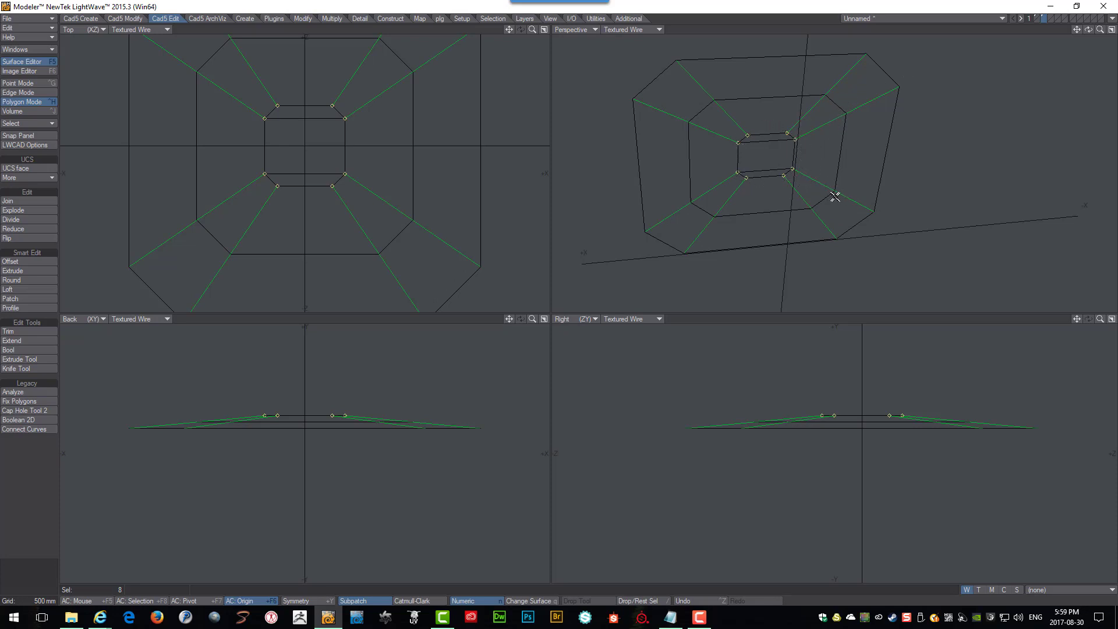
pyautogui.click(767, 212)
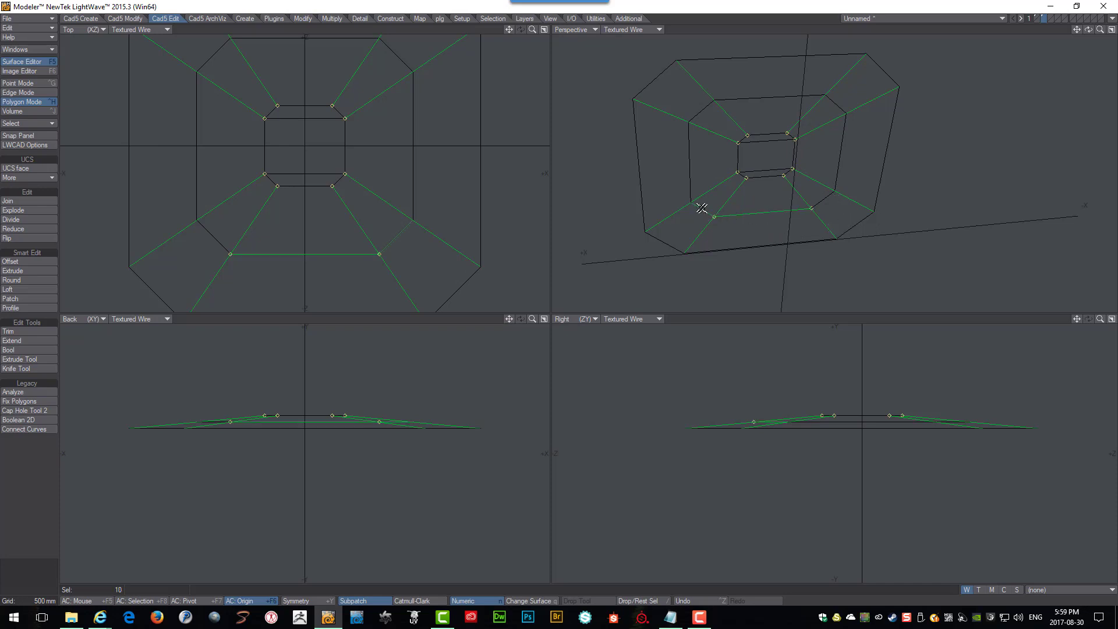
pyautogui.click(689, 152)
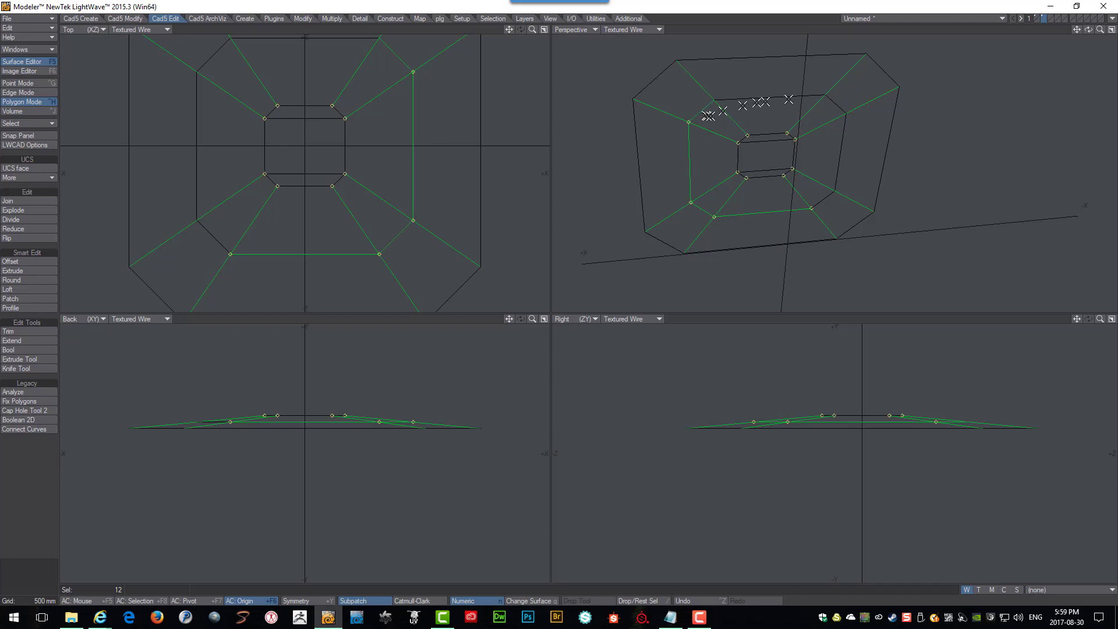
pyautogui.click(793, 96)
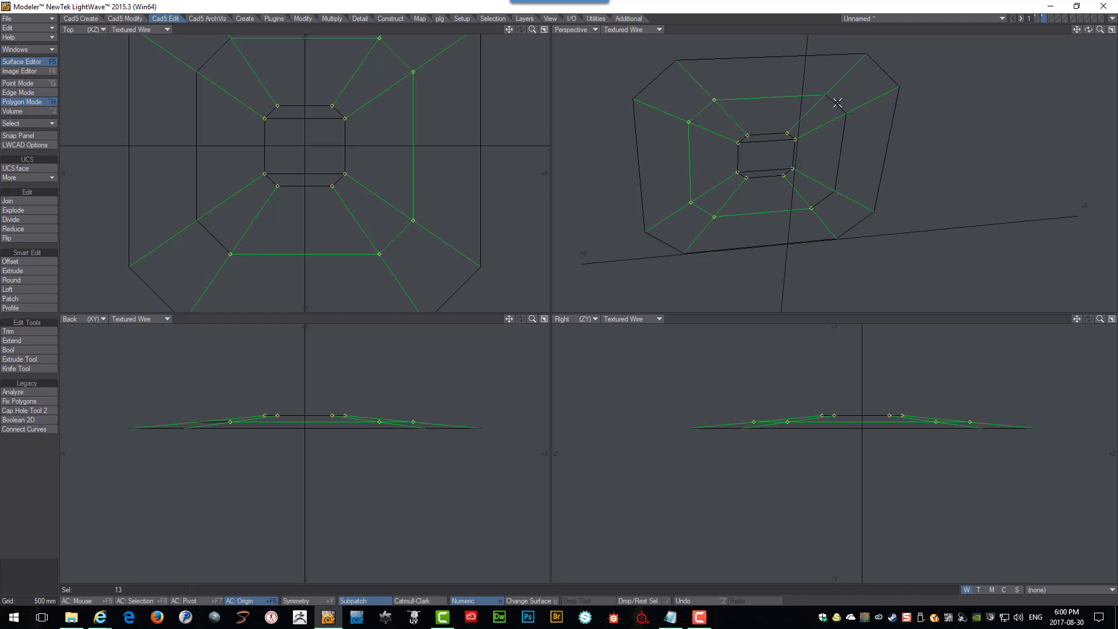
pyautogui.click(836, 104)
pyautogui.click(839, 156)
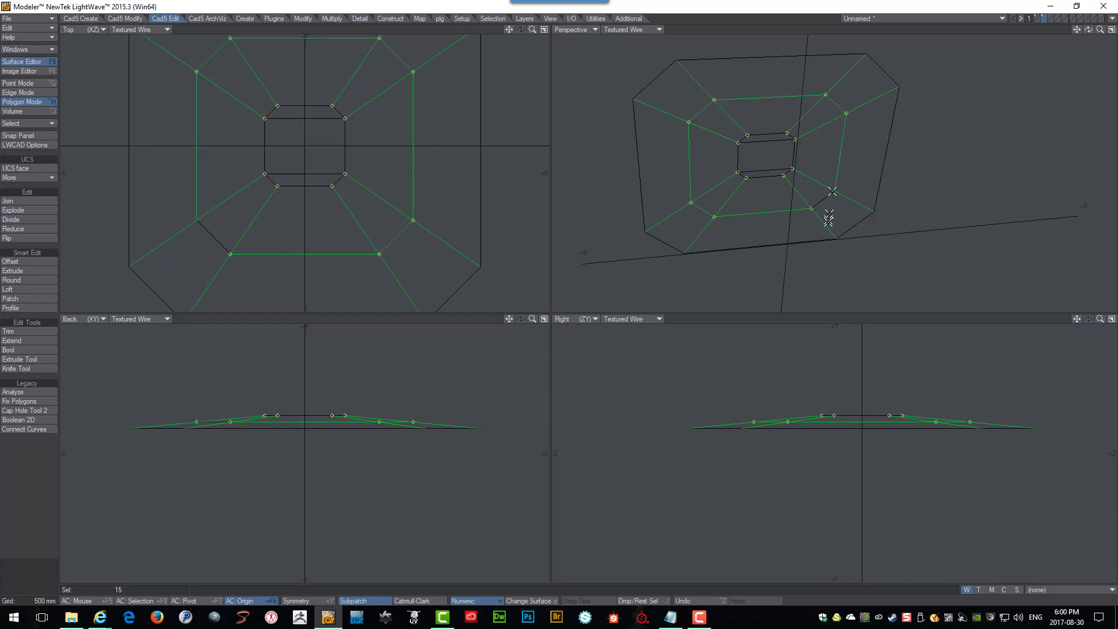
pyautogui.click(821, 202)
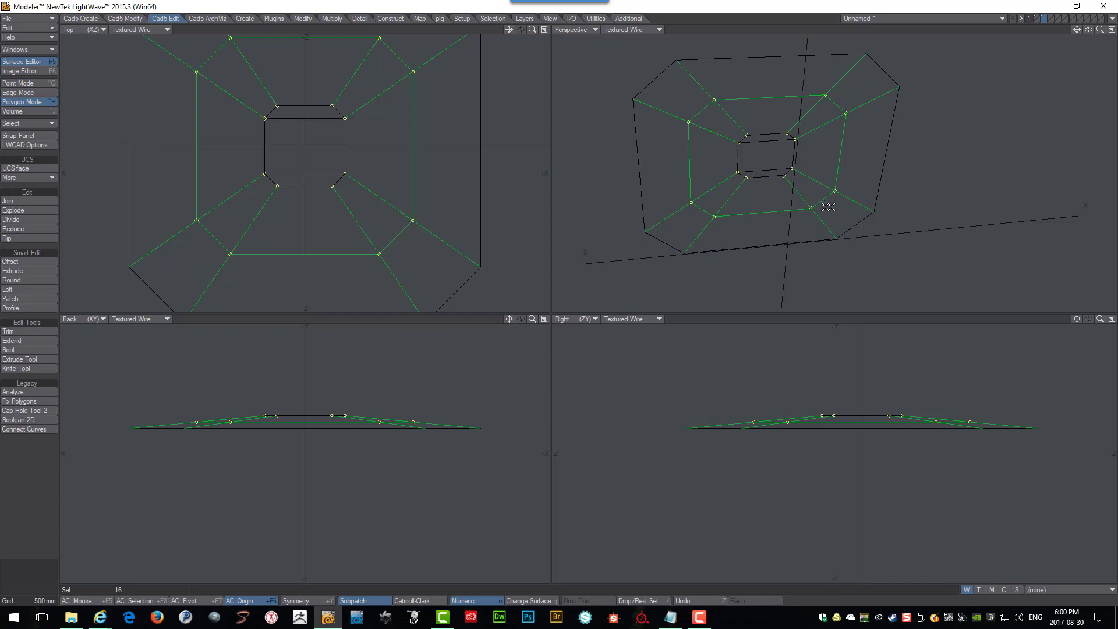
pyautogui.click(14, 306)
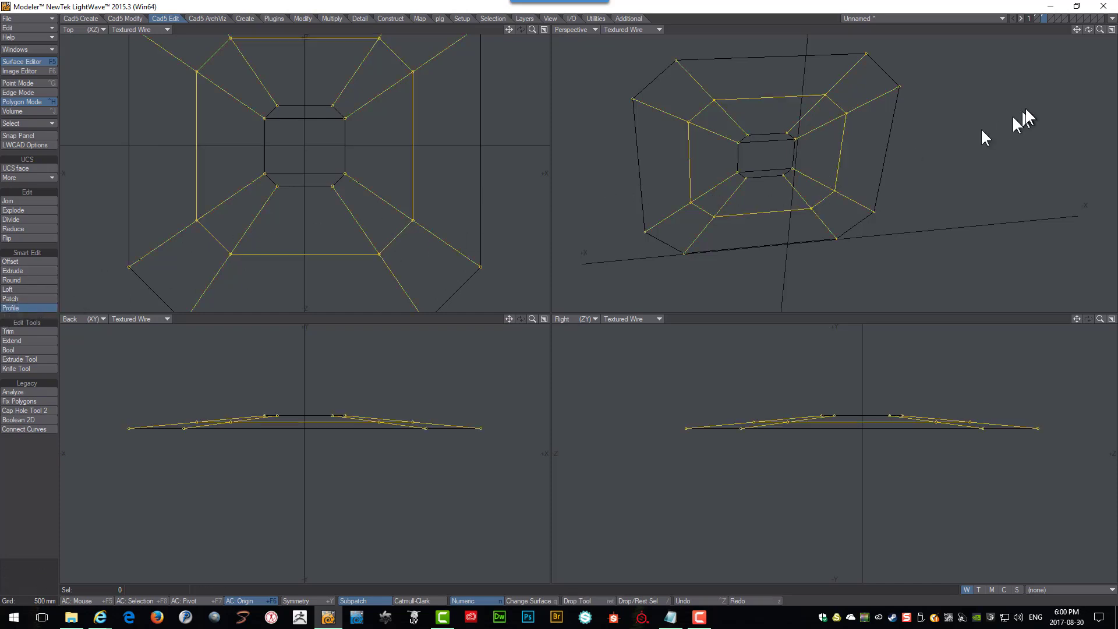
pyautogui.moveTo(1117, 71); pyautogui.dragTo(518, 41)
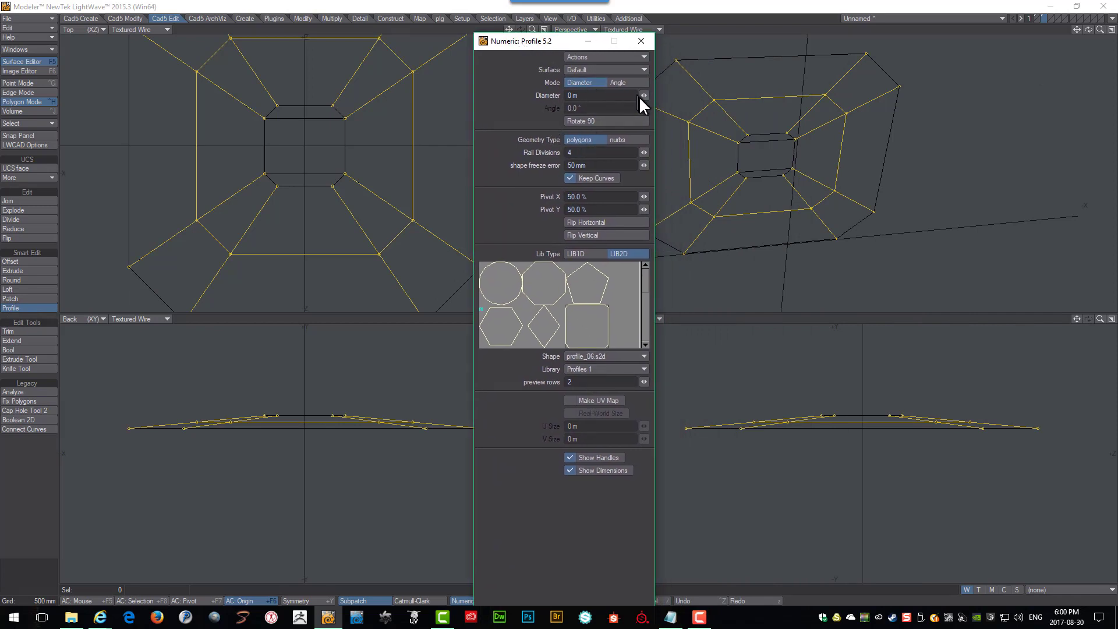
pyautogui.moveTo(643, 95); pyautogui.dragTo(669, 95)
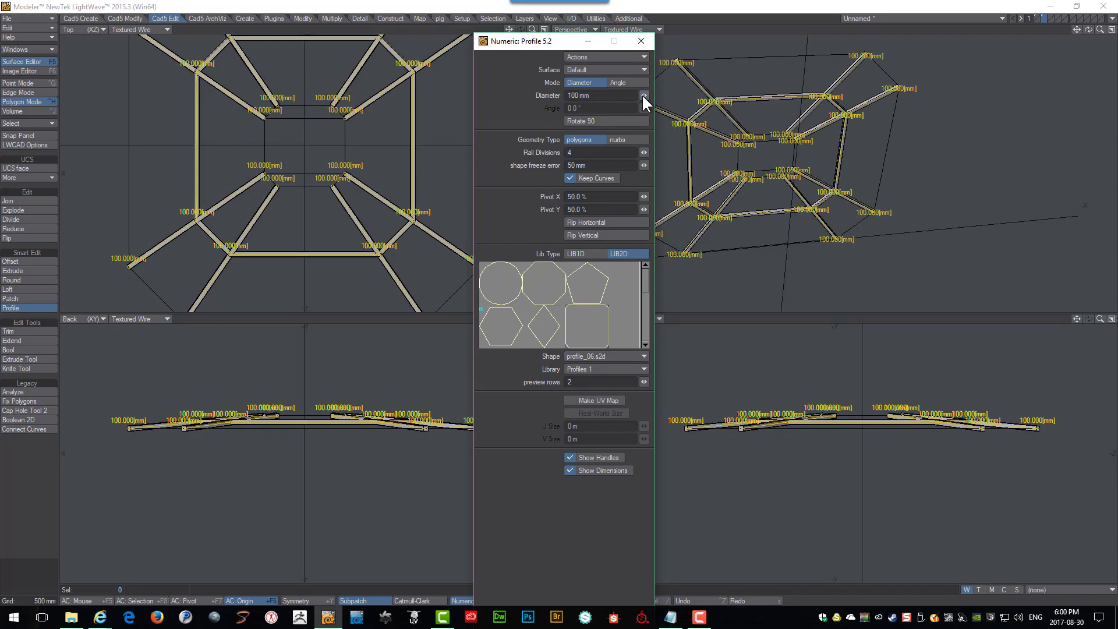
pyautogui.press('space')
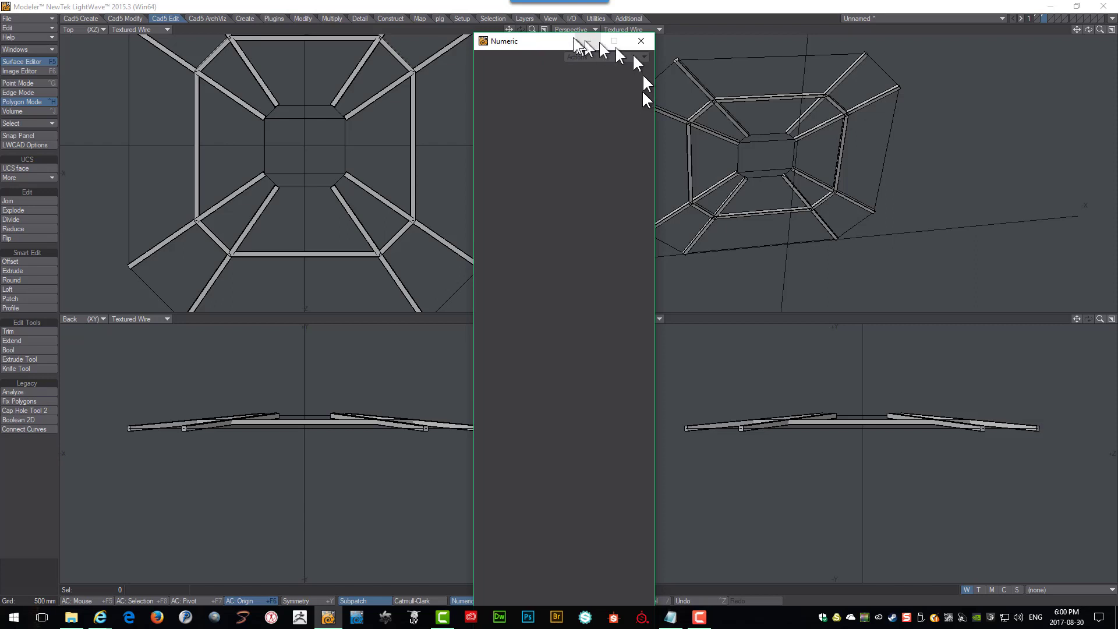
pyautogui.moveTo(539, 40); pyautogui.dragTo(1117, 58)
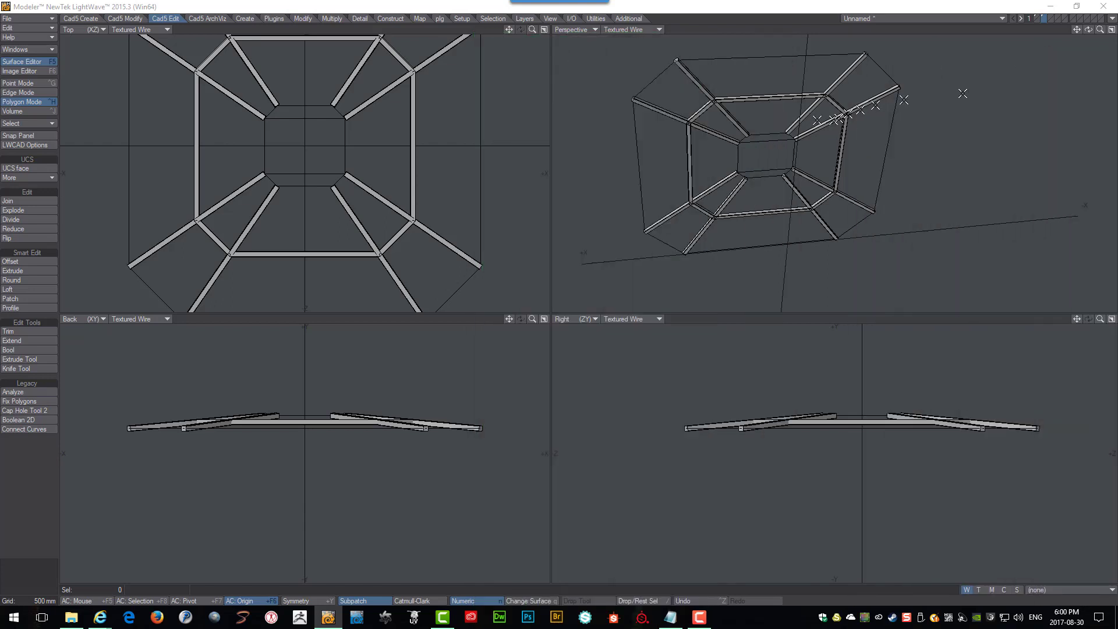
# Select two radial roof beams in turn to inspect them, clearing each selection afterwards.
pyautogui.click(841, 75)
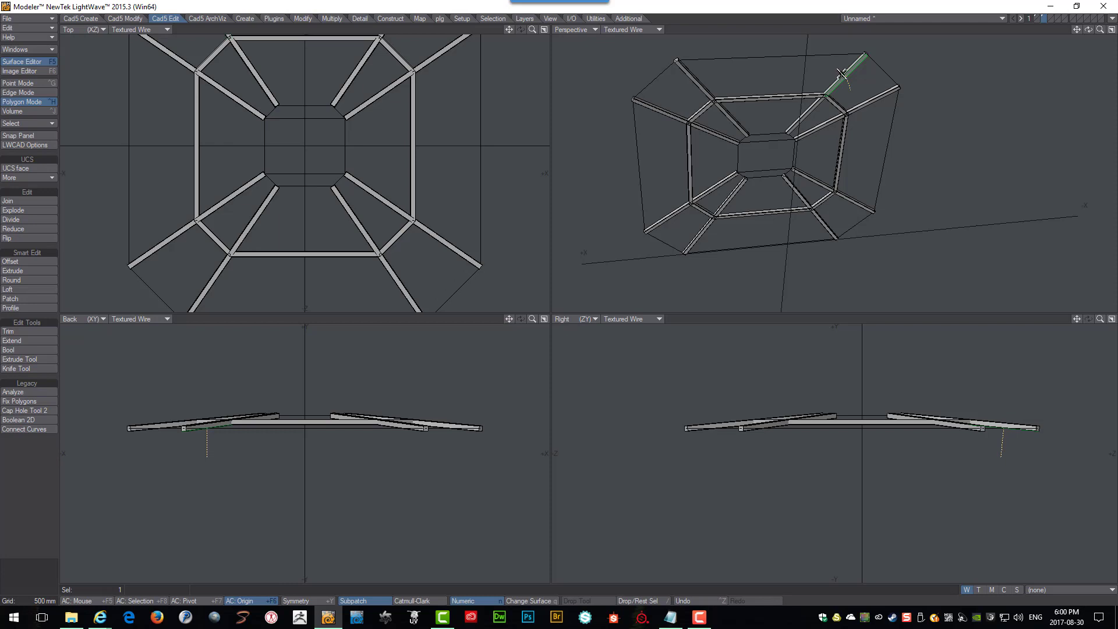
pyautogui.press(']')
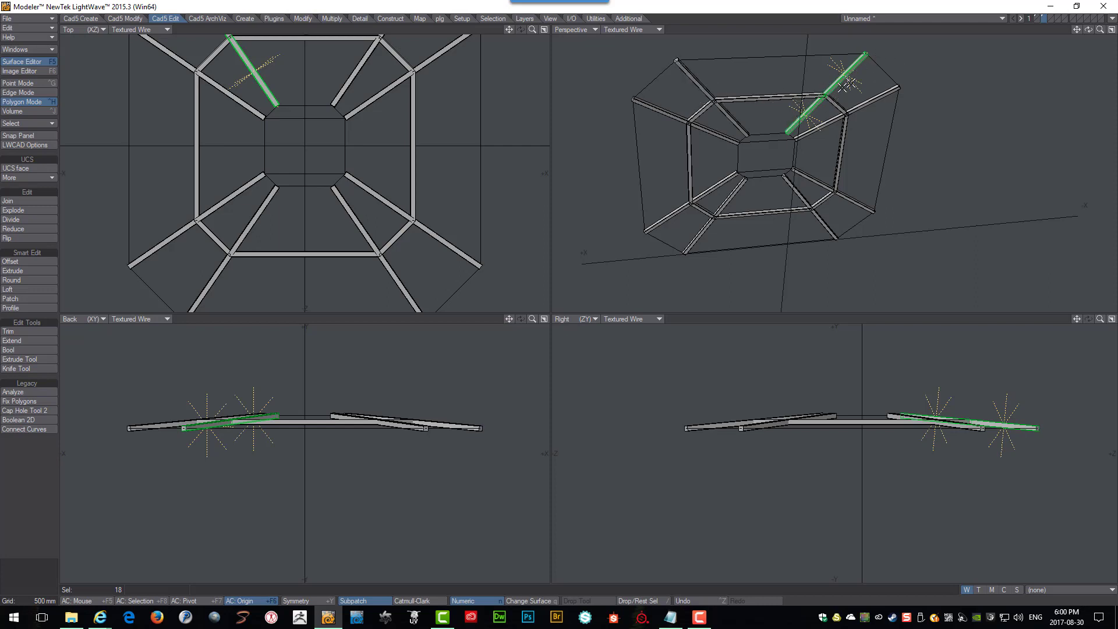
pyautogui.press('/')
pyautogui.click(866, 105)
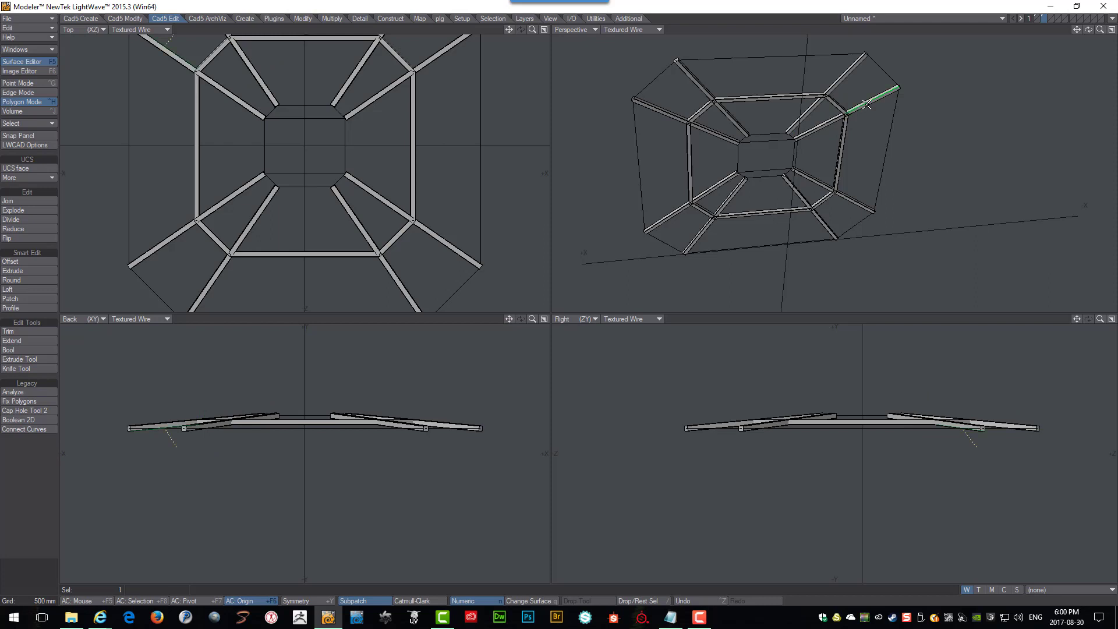
pyautogui.press(']')
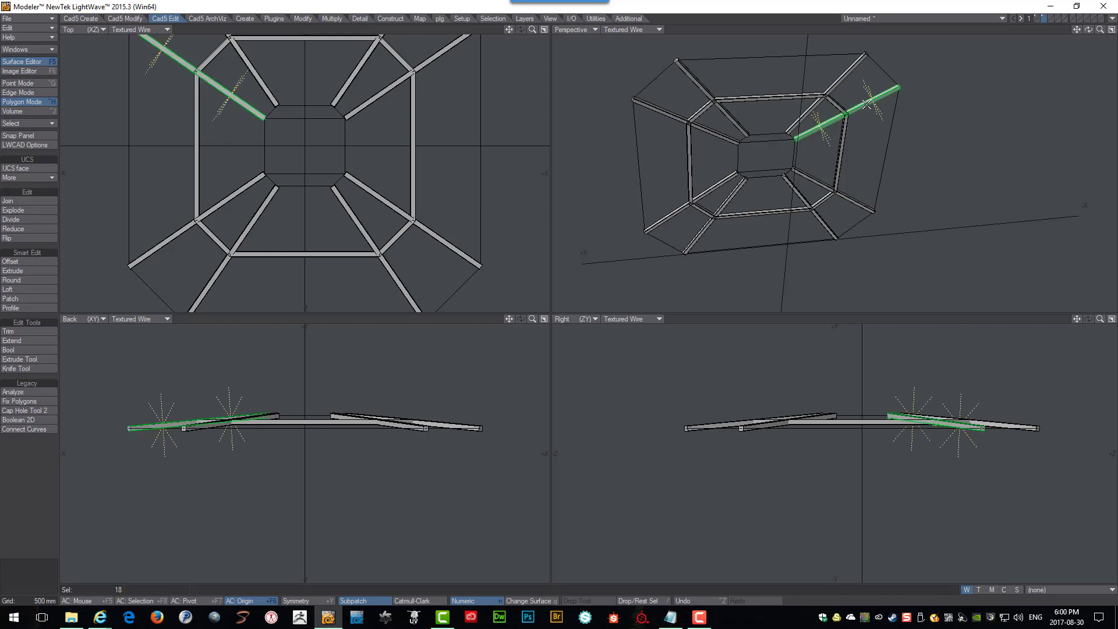
pyautogui.press('/')
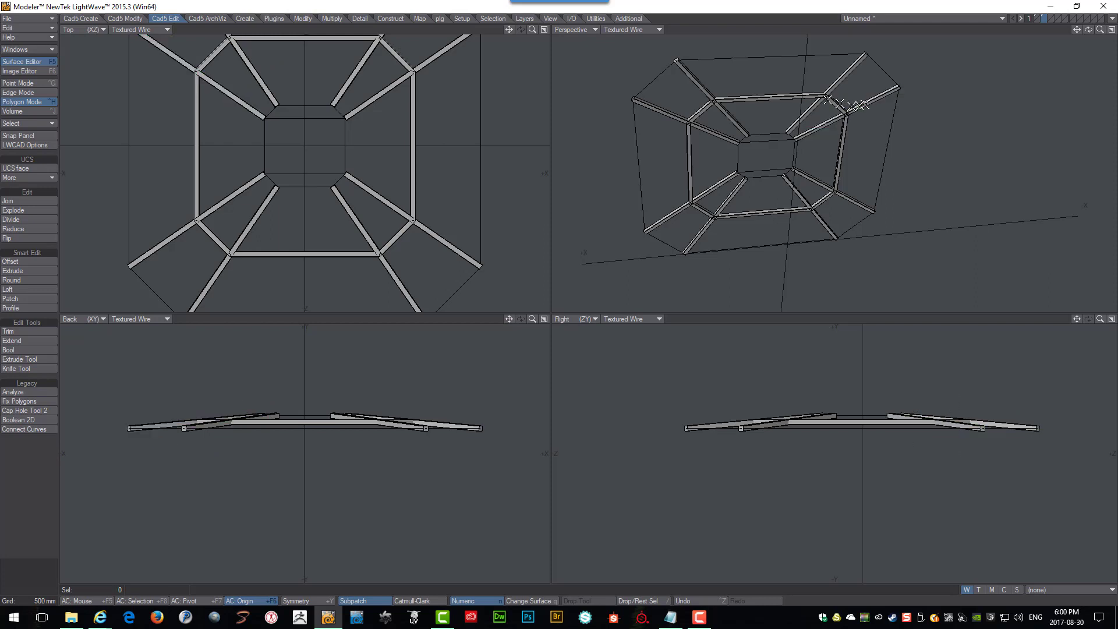
# Select the octagonal ring of roof beams and hide it.
pyautogui.click(786, 96)
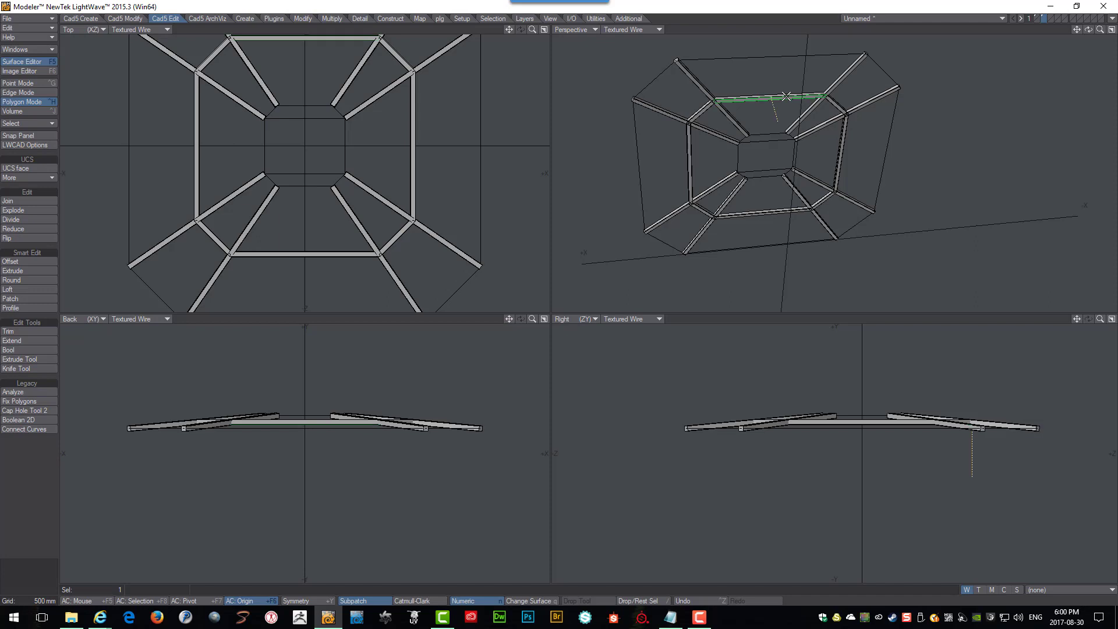
pyautogui.press(']')
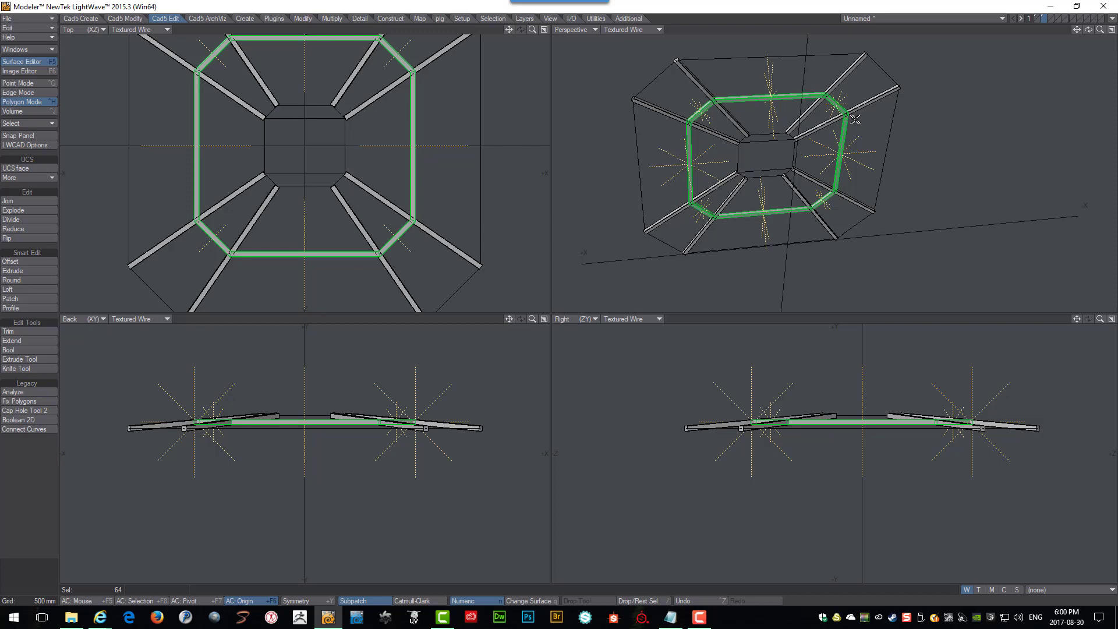
pyautogui.keyDown('alt'); pyautogui.moveTo(833, 127); pyautogui.dragTo(800, 120); pyautogui.keyUp('alt')
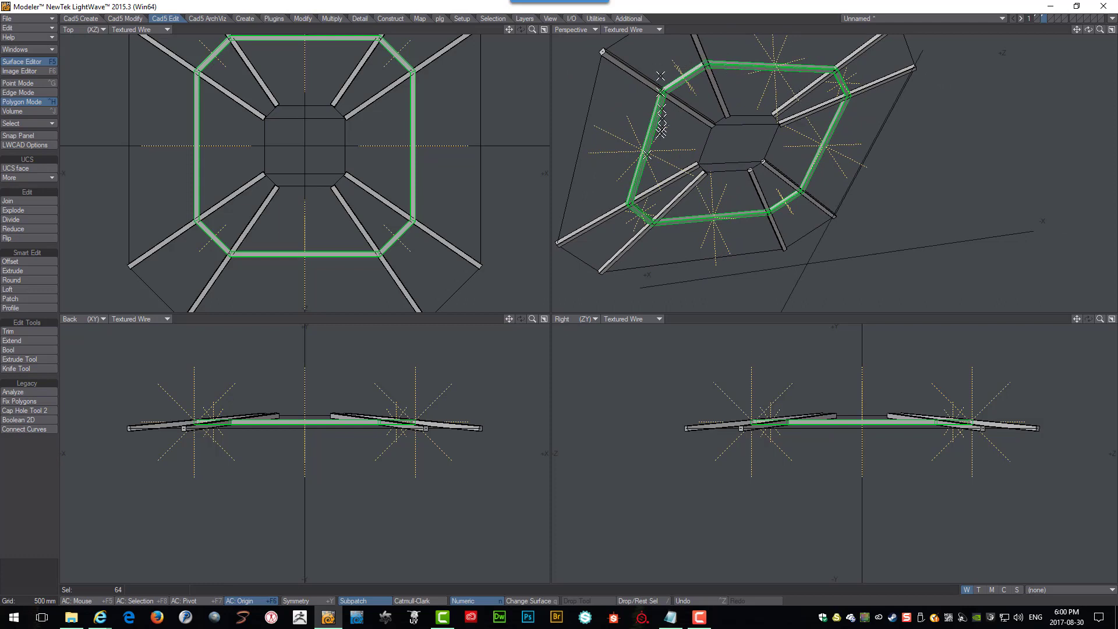
pyautogui.press('/')
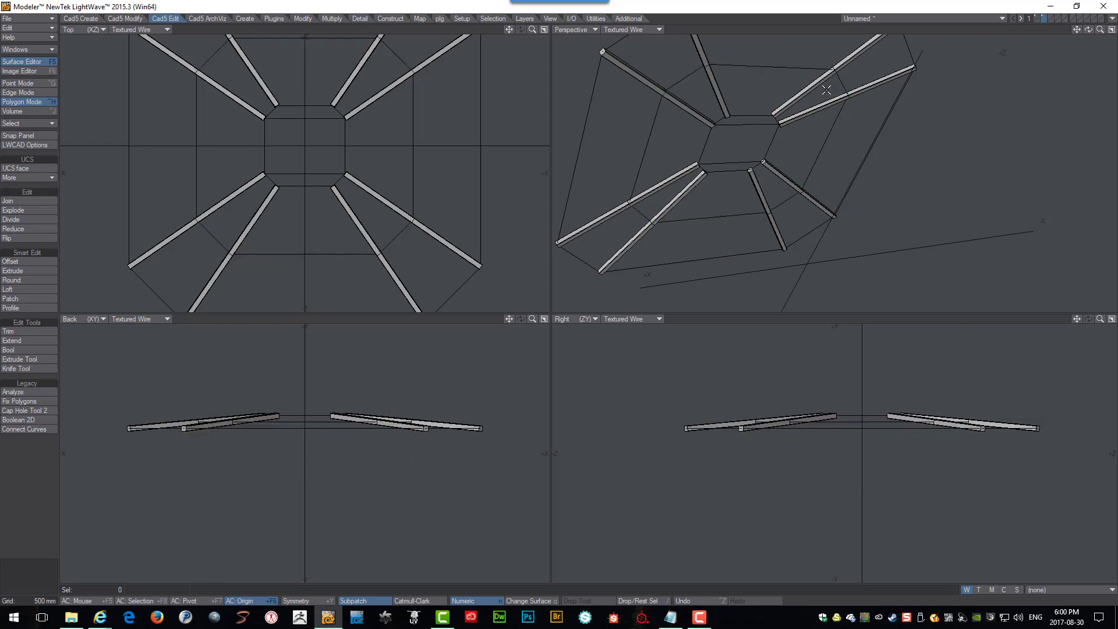
# Zoom and orbit the perspective view to examine where the radial beam segments meet.
pyautogui.scroll(6, 839, 79)
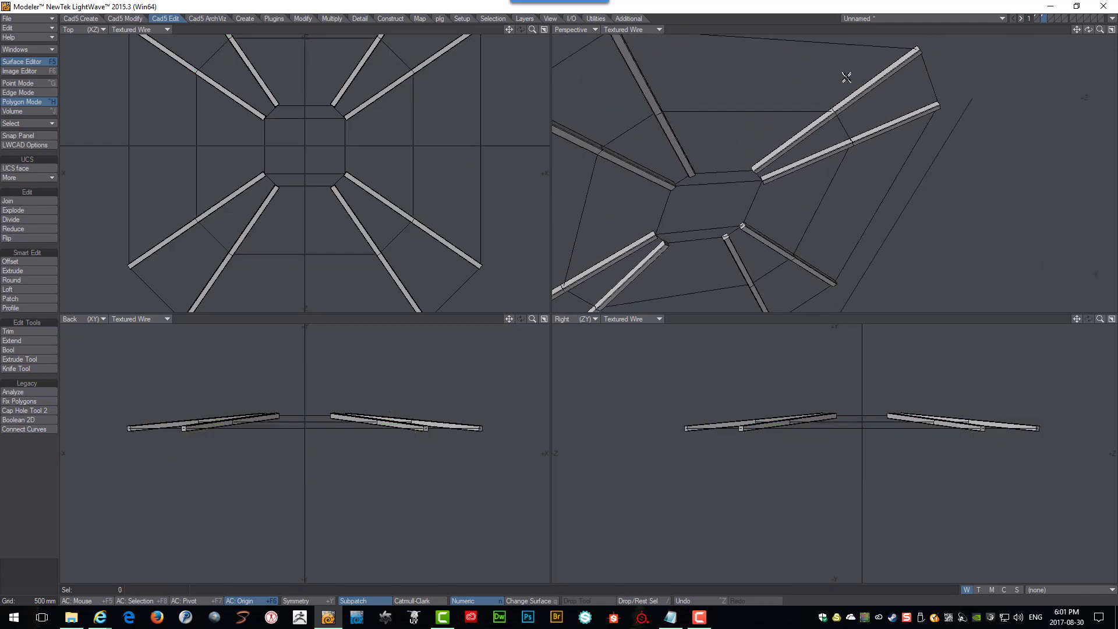
pyautogui.scroll(6, 855, 91)
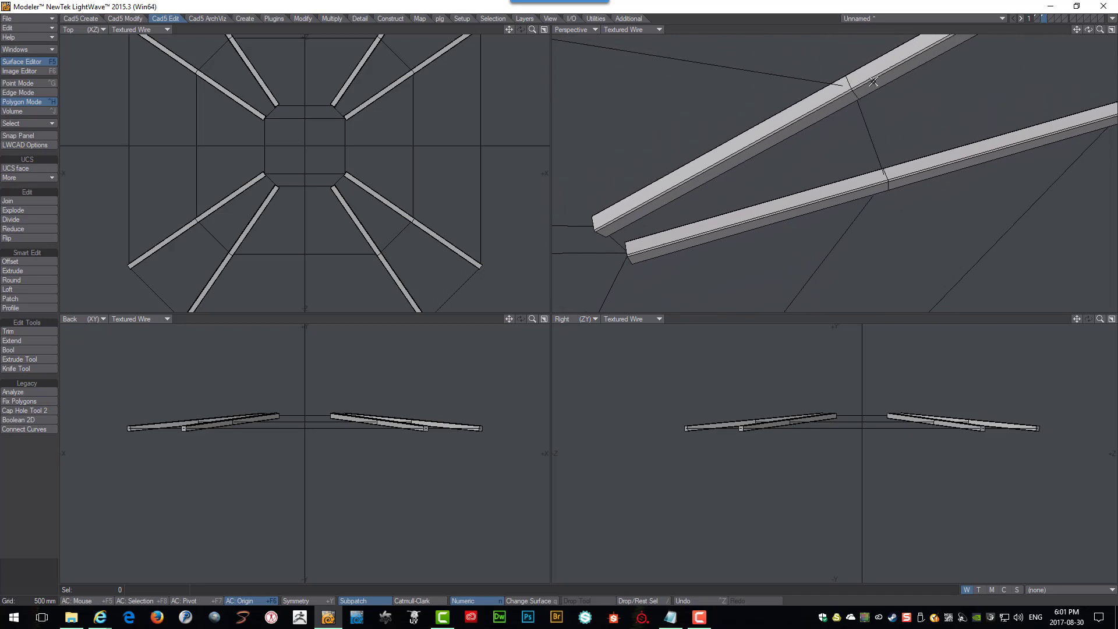
pyautogui.scroll(3, 875, 81)
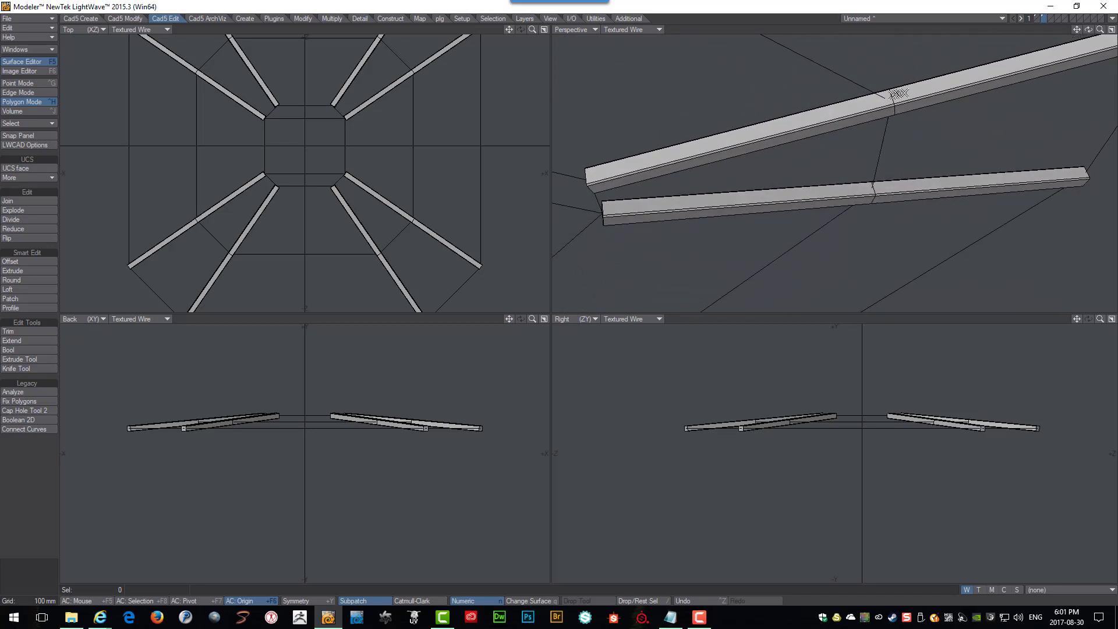
pyautogui.keyDown('alt'); pyautogui.moveTo(900, 94); pyautogui.dragTo(897, 114); pyautogui.keyUp('alt')
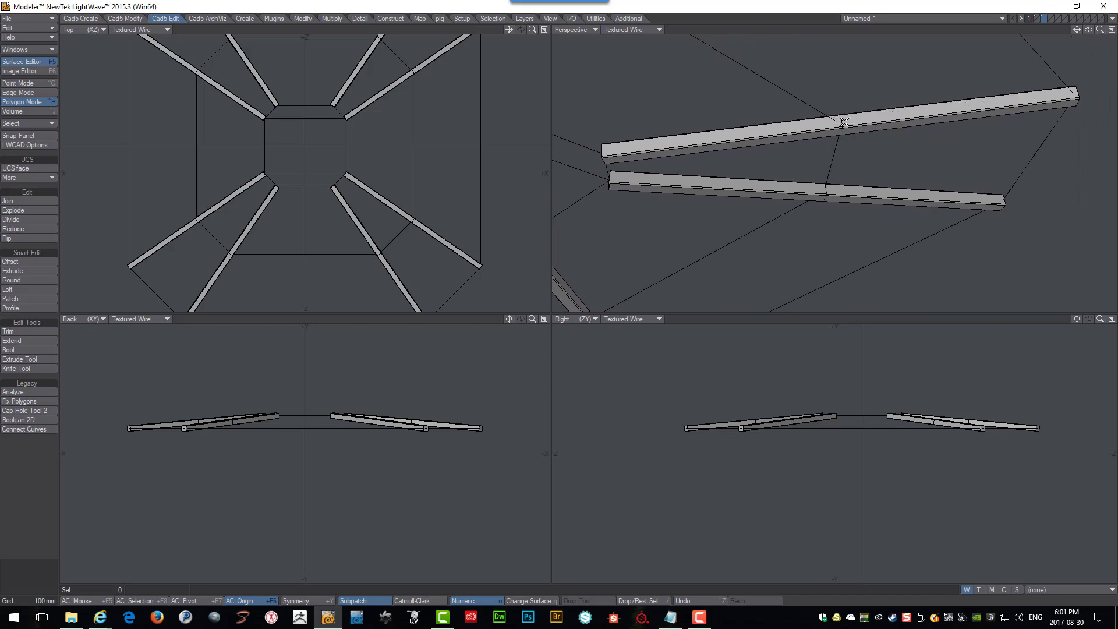
pyautogui.keyDown('alt'); pyautogui.moveTo(842, 121); pyautogui.dragTo(834, 105); pyautogui.keyUp('alt')
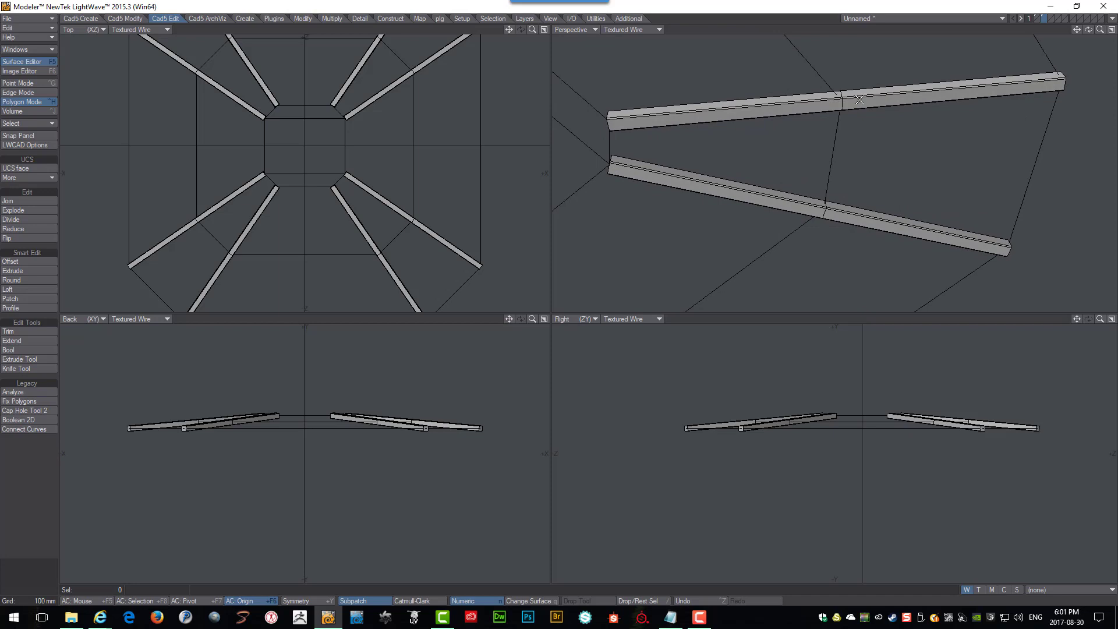
# Try the Edit Edges tool on the radial beams' joints.
pyautogui.click(359, 19)
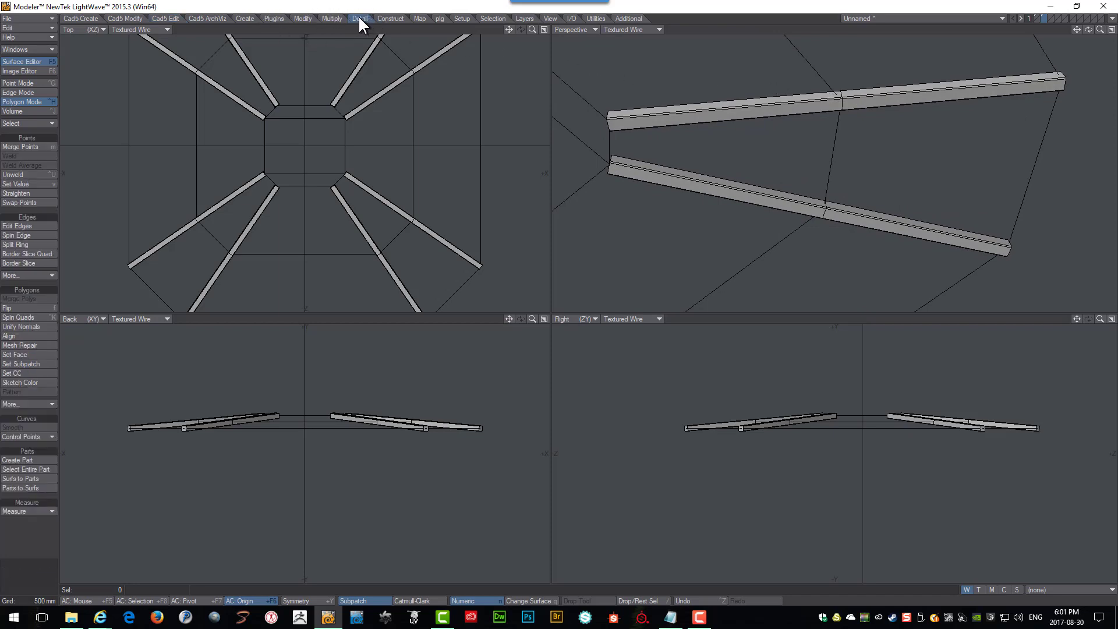
pyautogui.click(13, 226)
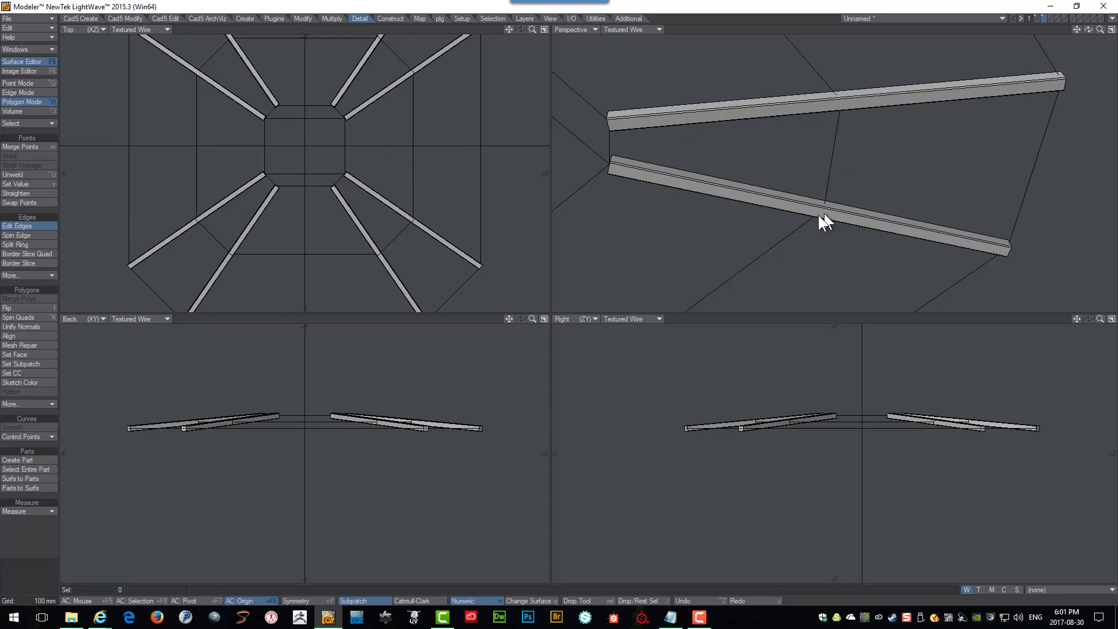
pyautogui.scroll(-5, 758, 204)
pyautogui.keyDown('alt'); pyautogui.keyDown('shift'); pyautogui.moveTo(765, 141); pyautogui.dragTo(803, 99); pyautogui.keyUp('shift'); pyautogui.keyUp('alt')
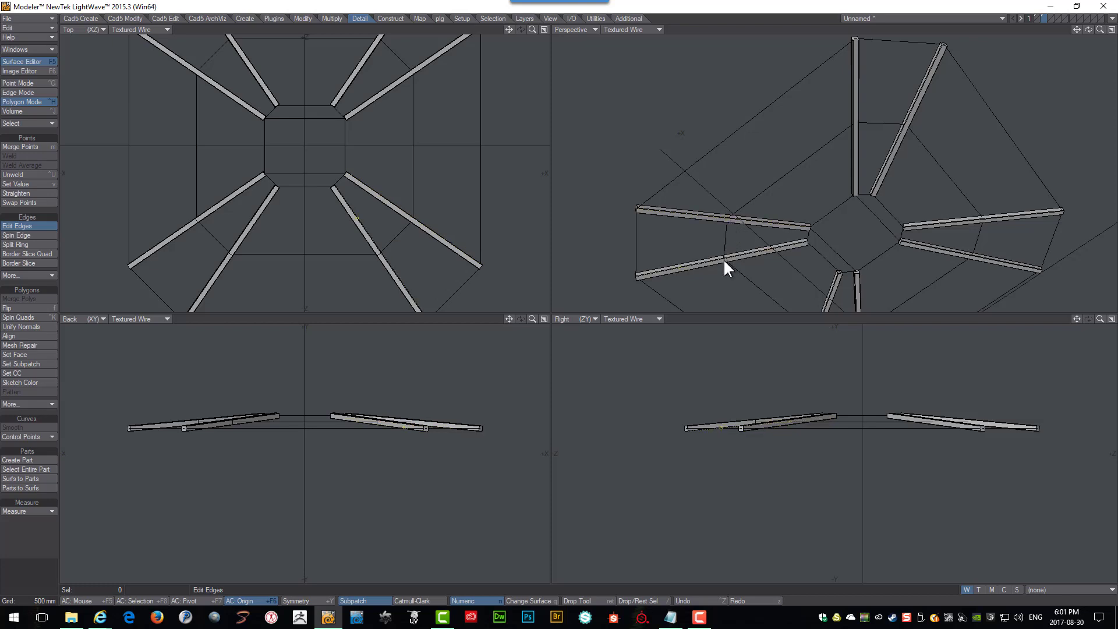
pyautogui.keyDown('alt'); pyautogui.keyDown('shift'); pyautogui.moveTo(725, 257); pyautogui.dragTo(760, 137); pyautogui.keyUp('shift'); pyautogui.keyUp('alt')
pyautogui.scroll(4, 761, 139)
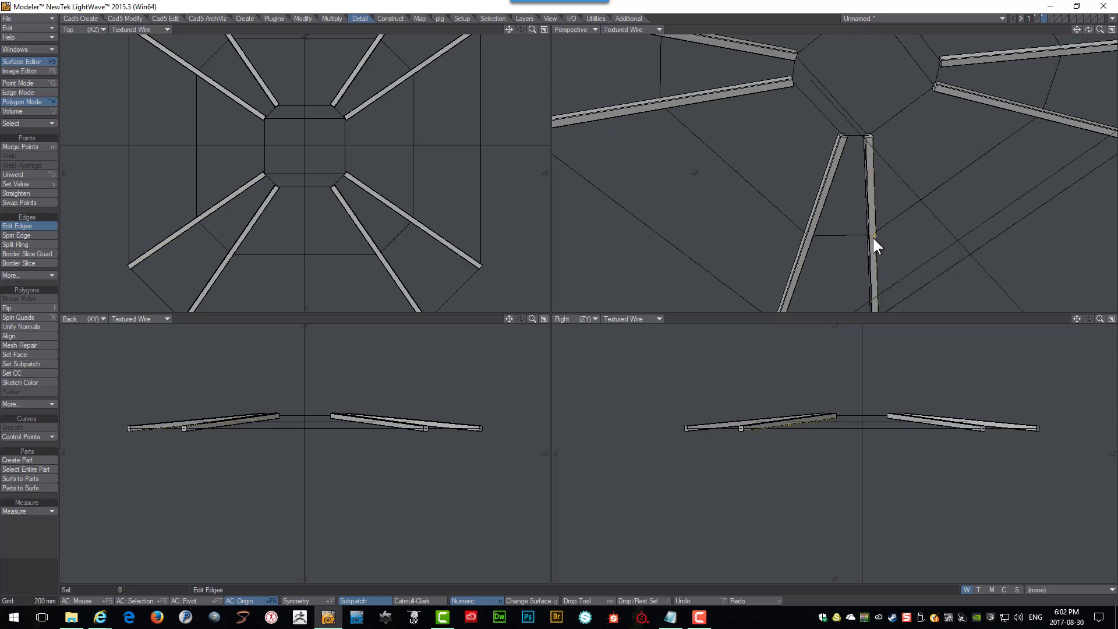
pyautogui.scroll(-3, 919, 173)
pyautogui.scroll(-3, 918, 176)
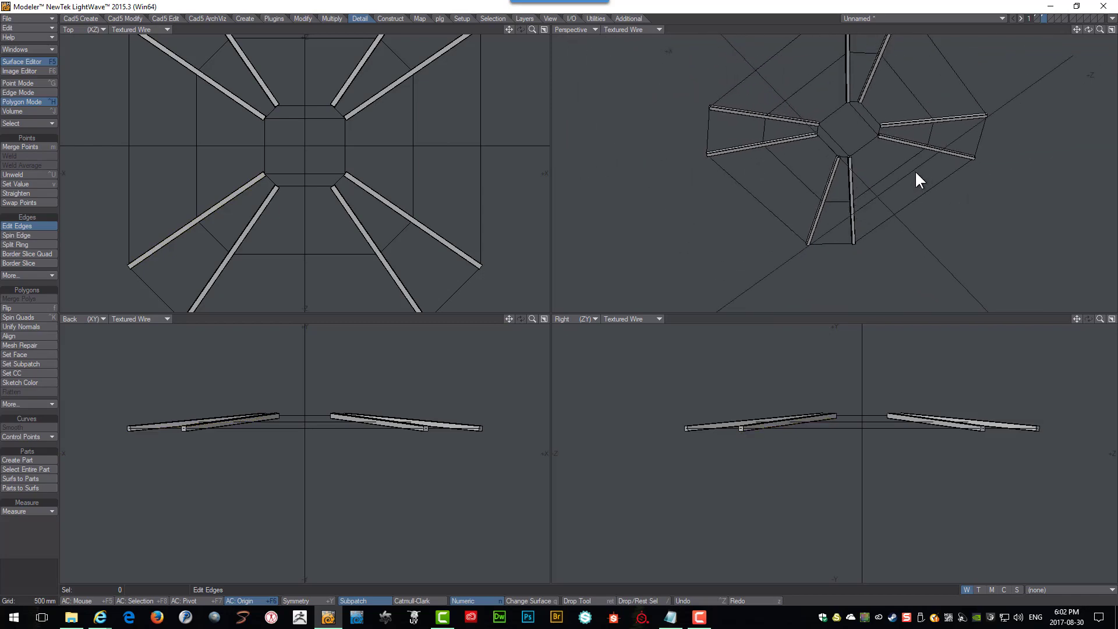
pyautogui.keyDown('alt'); pyautogui.moveTo(915, 173); pyautogui.dragTo(953, 148); pyautogui.keyUp('alt')
pyautogui.press('Return')
pyautogui.hotkey('ctrl', 'v')
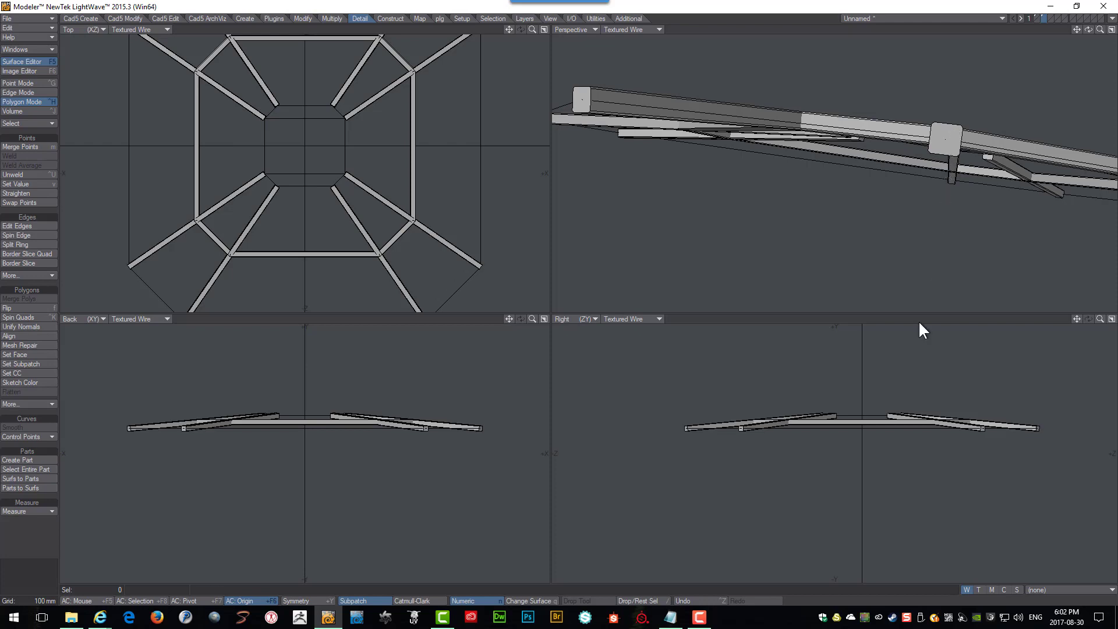
# Select all the roof beams by lassoing some and extending to connected polygons.
pyautogui.scroll(2, 866, 395)
pyautogui.scroll(3, 869, 397)
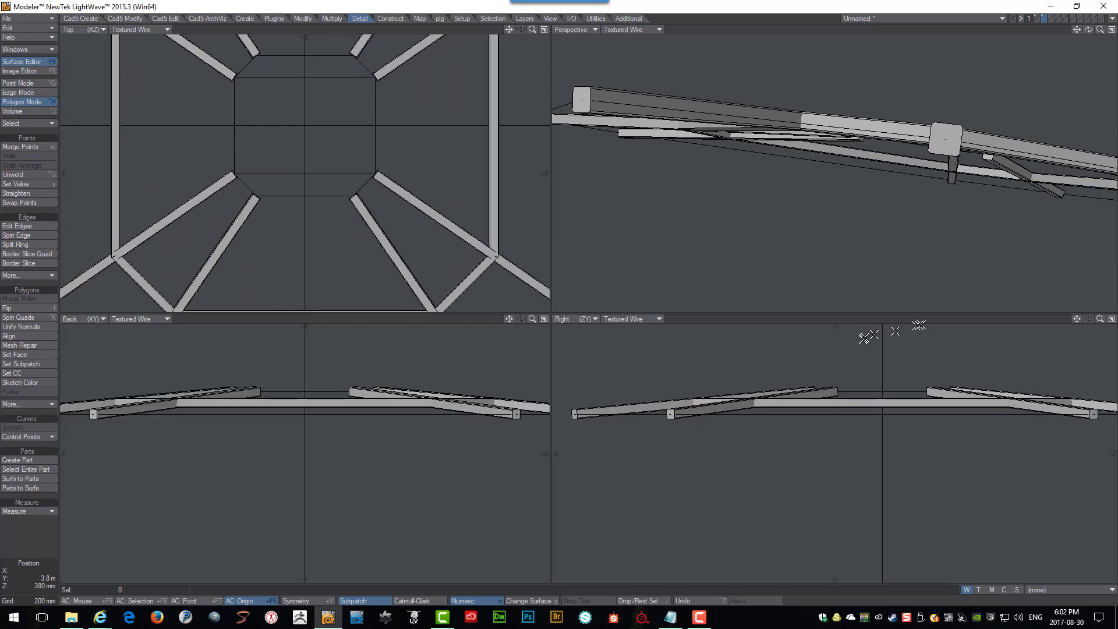
pyautogui.moveTo(951, 189)
pyautogui.keyDown('alt'); pyautogui.mouseDown()
pyautogui.moveTo(875, 156)
pyautogui.moveTo(865, 104)
pyautogui.moveTo(836, 112)
pyautogui.moveTo(809, 187)
pyautogui.moveTo(924, 215)
pyautogui.moveTo(990, 143)
pyautogui.moveTo(937, 103)
pyautogui.mouseUp(); pyautogui.keyUp('alt')
pyautogui.scroll(-5, 954, 183)
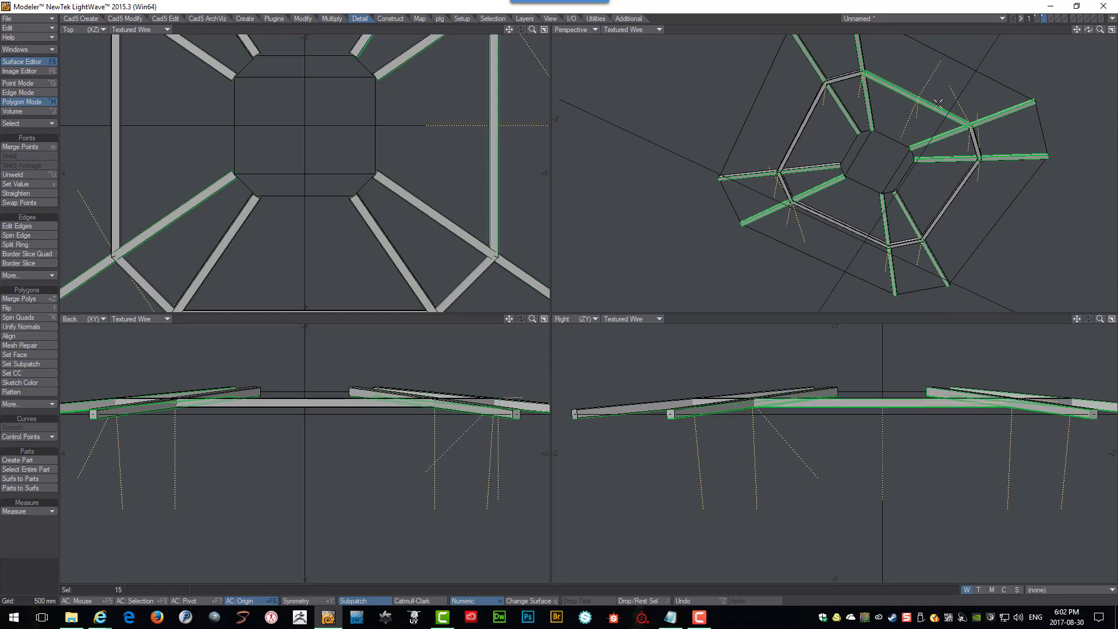
pyautogui.press(']')
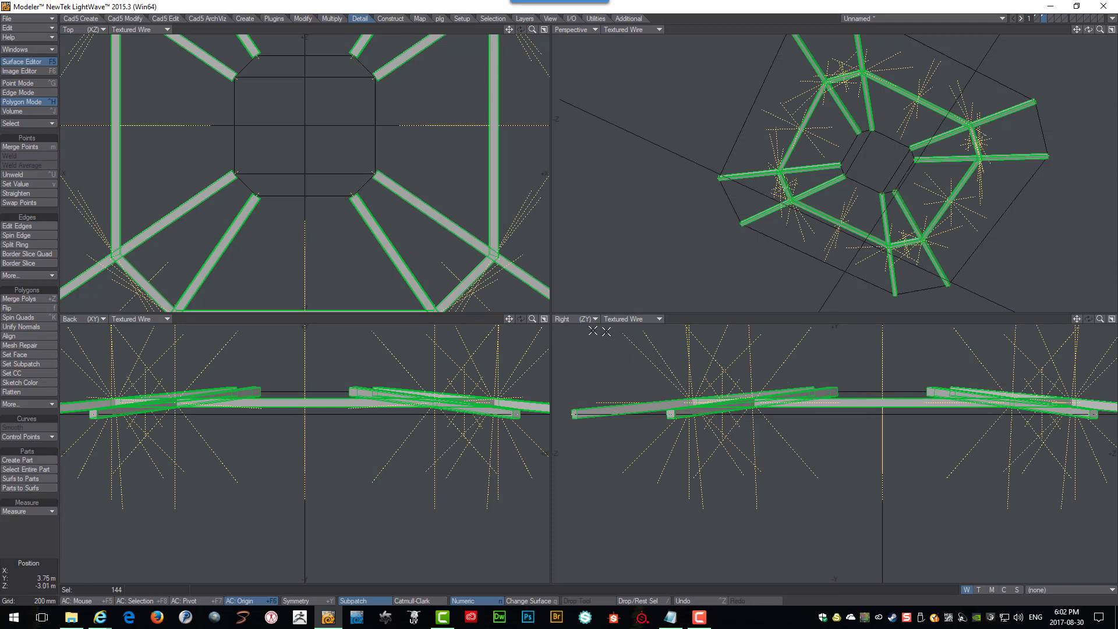
pyautogui.press('t')
pyautogui.click(882, 392)
pyautogui.moveTo(882, 391); pyautogui.dragTo(882, 392)
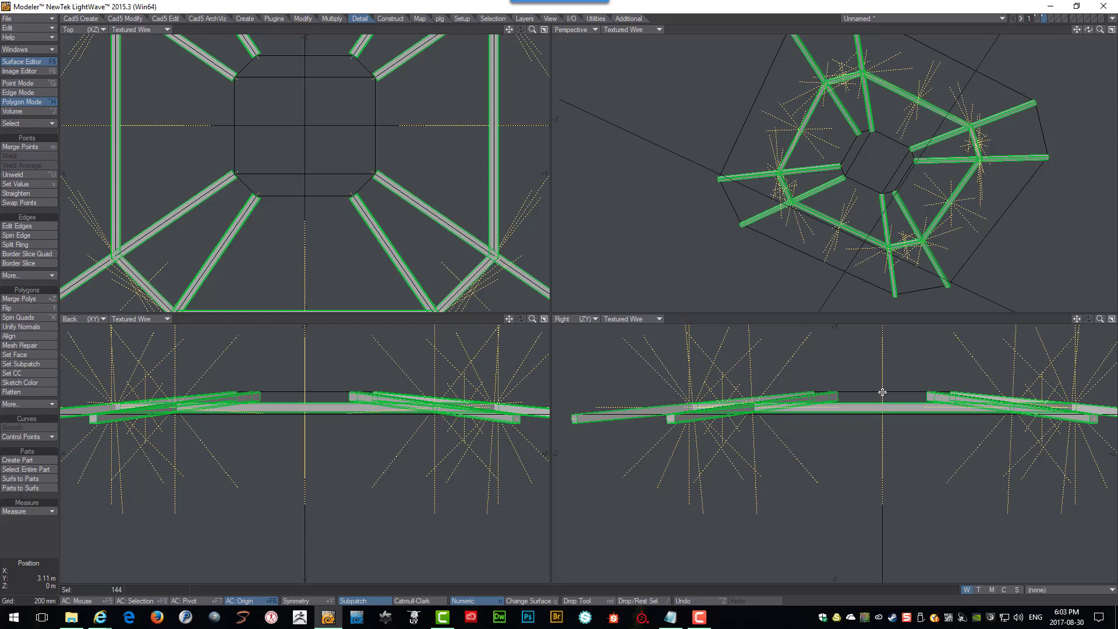
pyautogui.press('Return')
# Cut the selected beams and paste them into the neighbouring layer.
pyautogui.hotkey('ctrl', 'x')
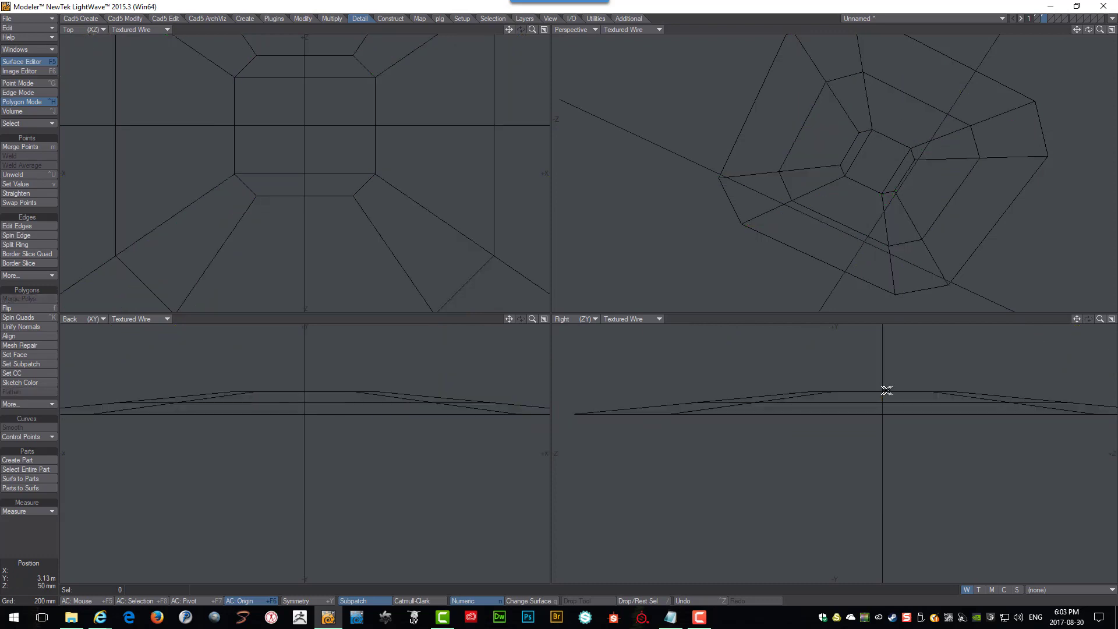
pyautogui.click(1036, 18)
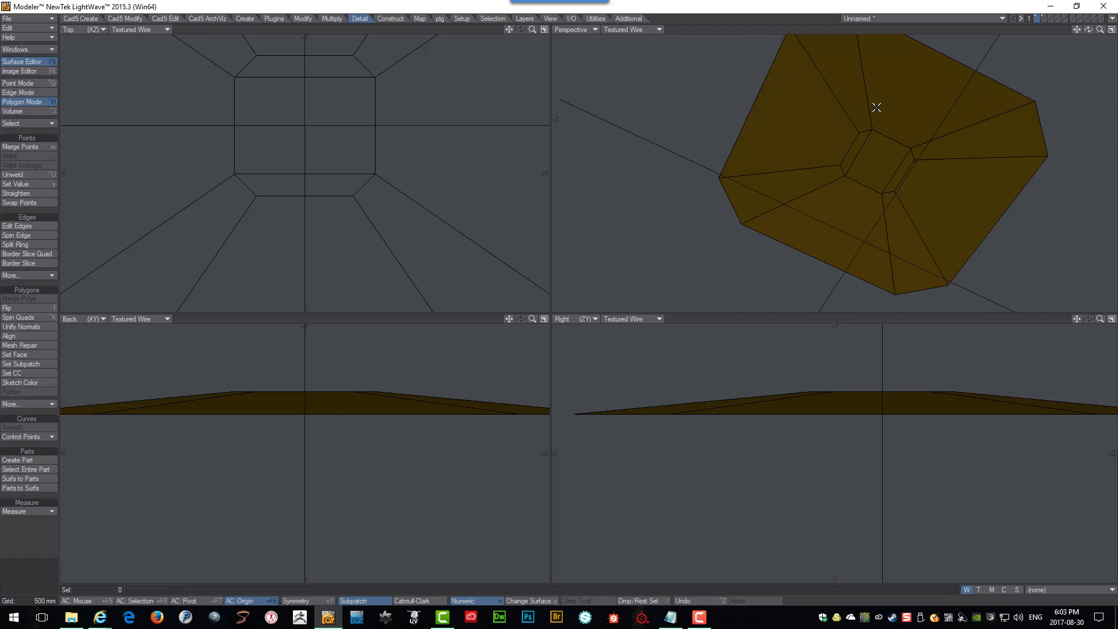
pyautogui.hotkey('ctrl', 'v')
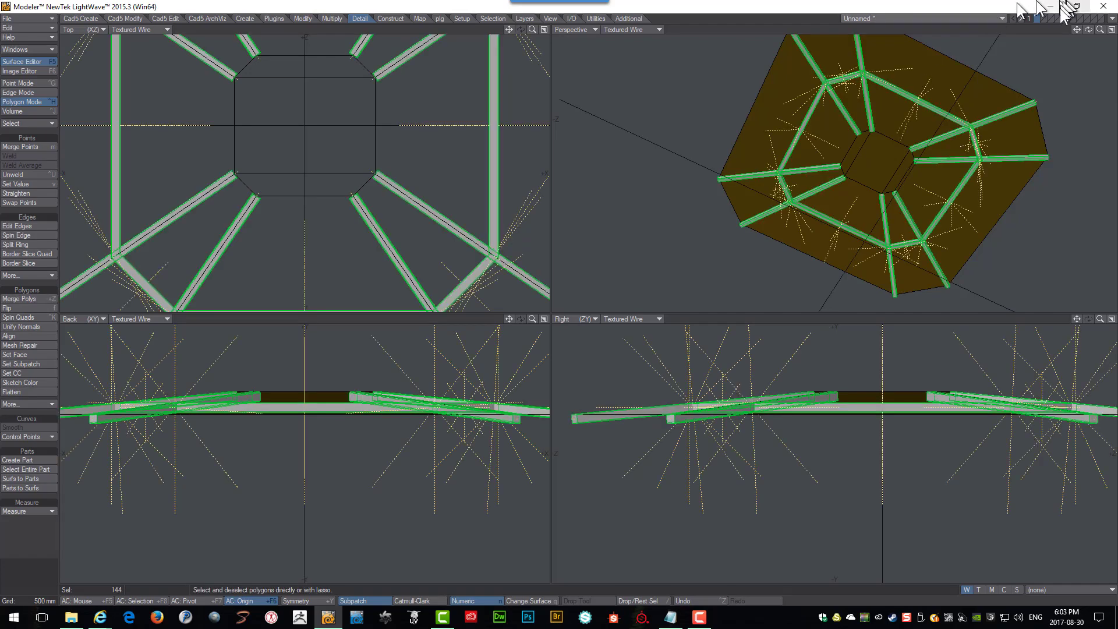
# Delete the leftover geometry in the original layer and return to the beam layer.
pyautogui.click(1042, 16)
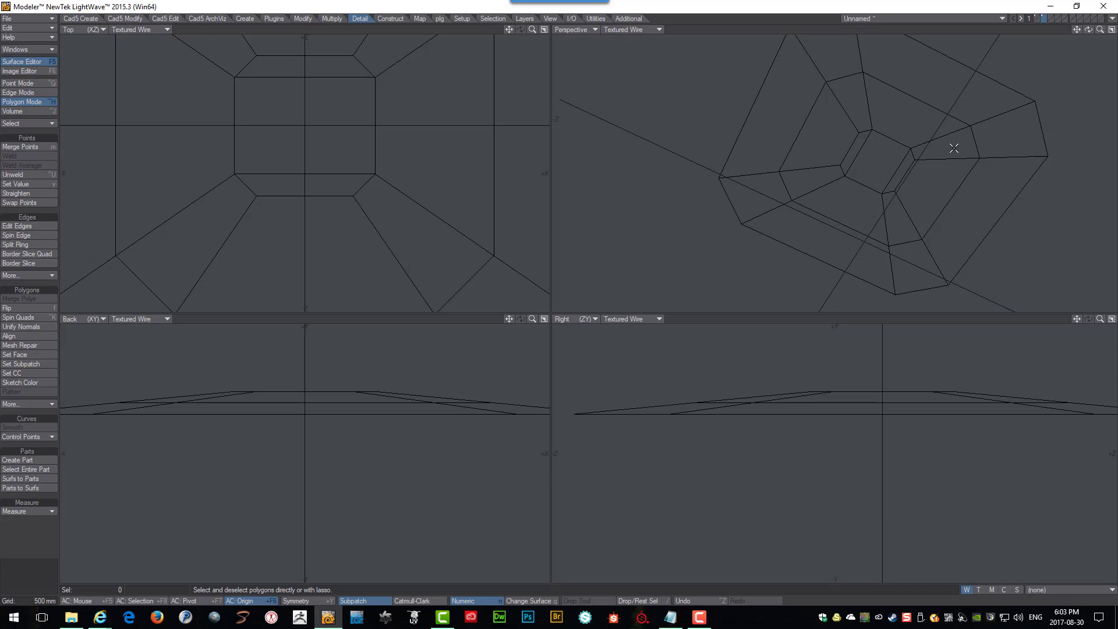
pyautogui.press('Delete')
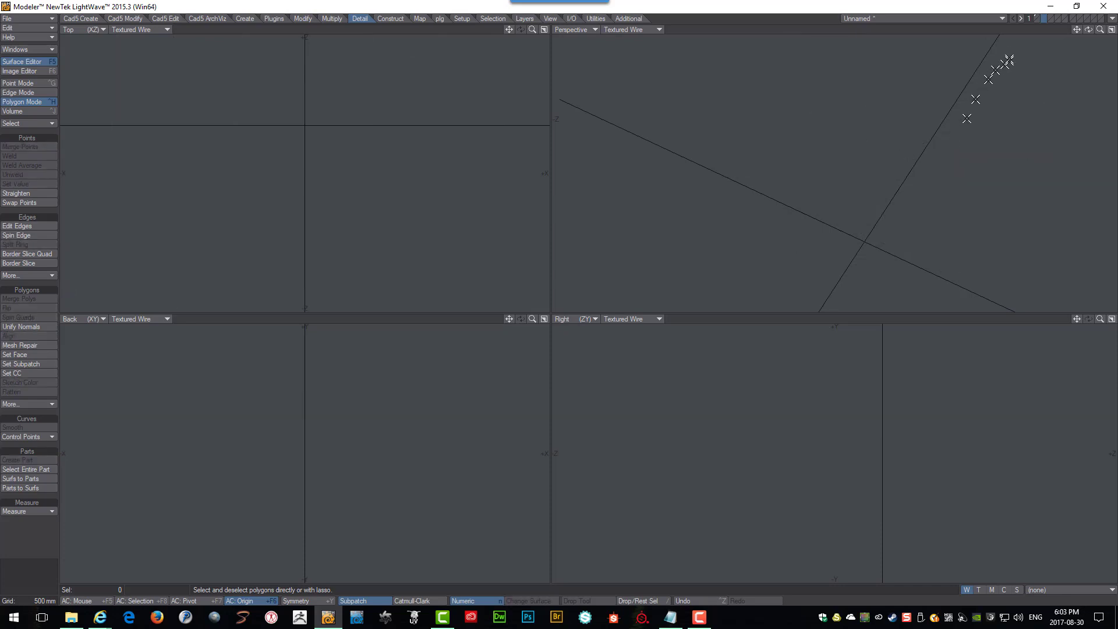
pyautogui.click(1035, 15)
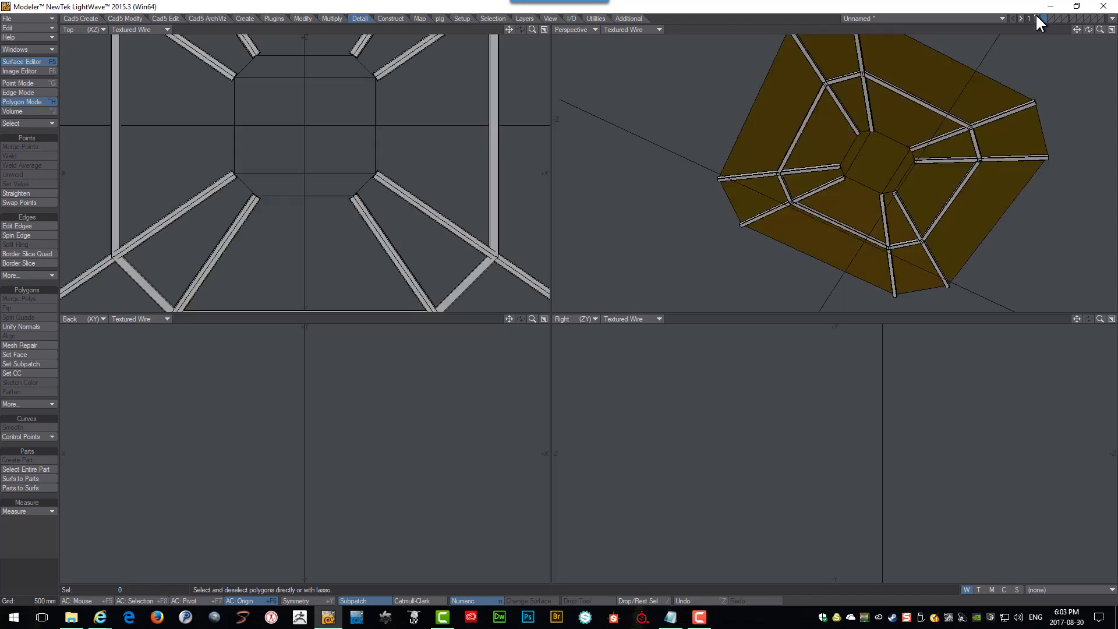
# Orbit and zoom the perspective view to examine the beams over the roof shell.
pyautogui.keyDown('alt'); pyautogui.moveTo(962, 104); pyautogui.dragTo(874, 171); pyautogui.keyUp('alt')
pyautogui.scroll(6, 877, 169)
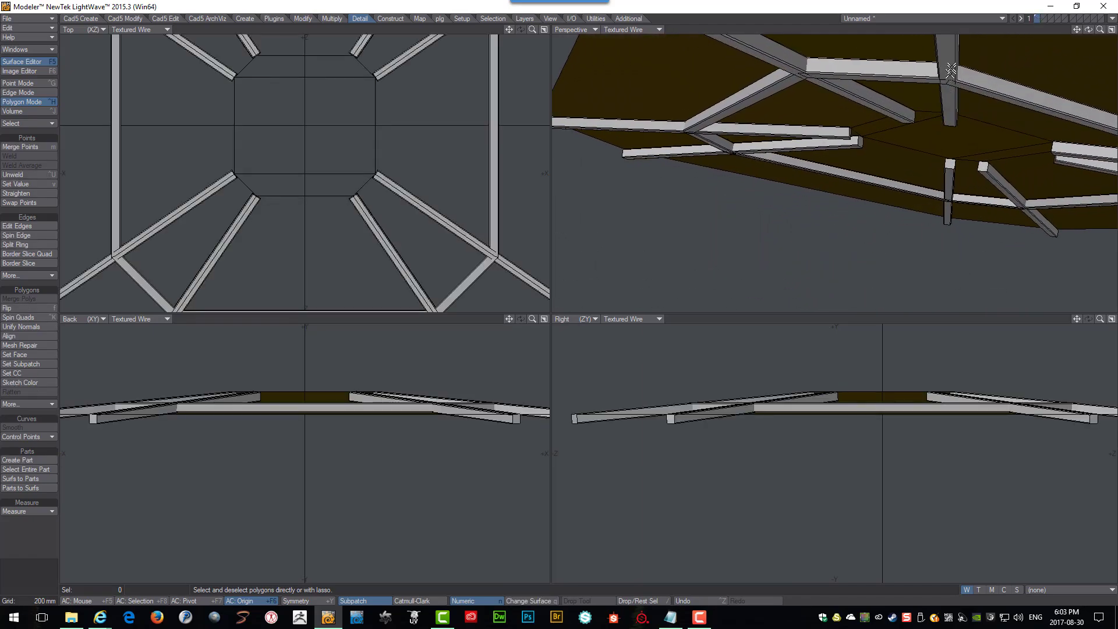
pyautogui.keyDown('alt'); pyautogui.moveTo(952, 71); pyautogui.dragTo(901, 111); pyautogui.keyUp('alt')
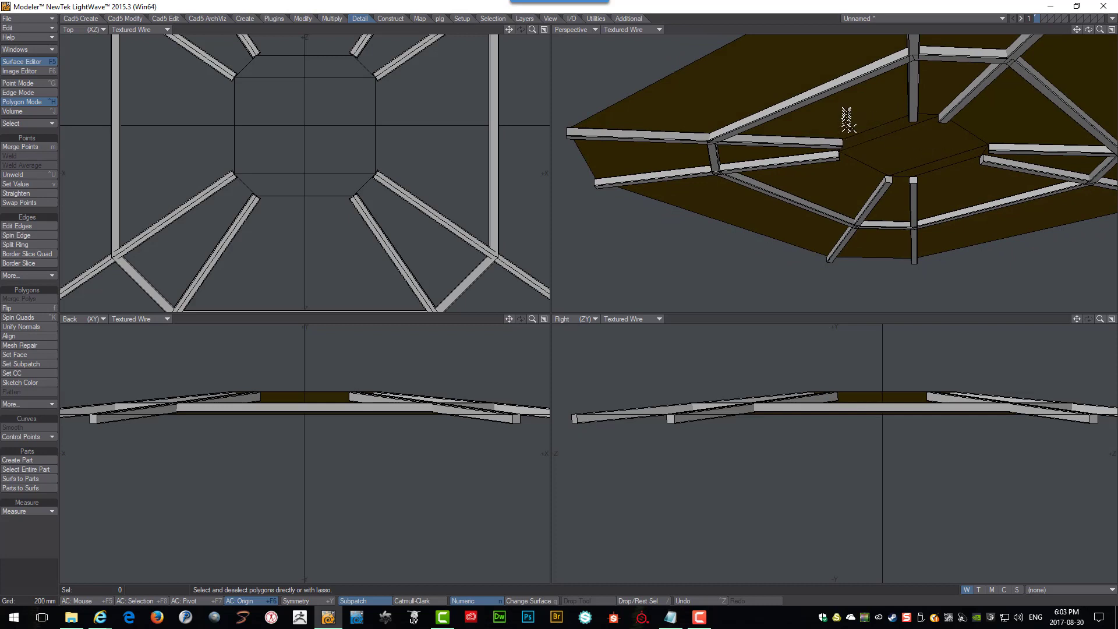
pyautogui.keyDown('alt'); pyautogui.moveTo(961, 168); pyautogui.dragTo(943, 204); pyautogui.keyUp('alt')
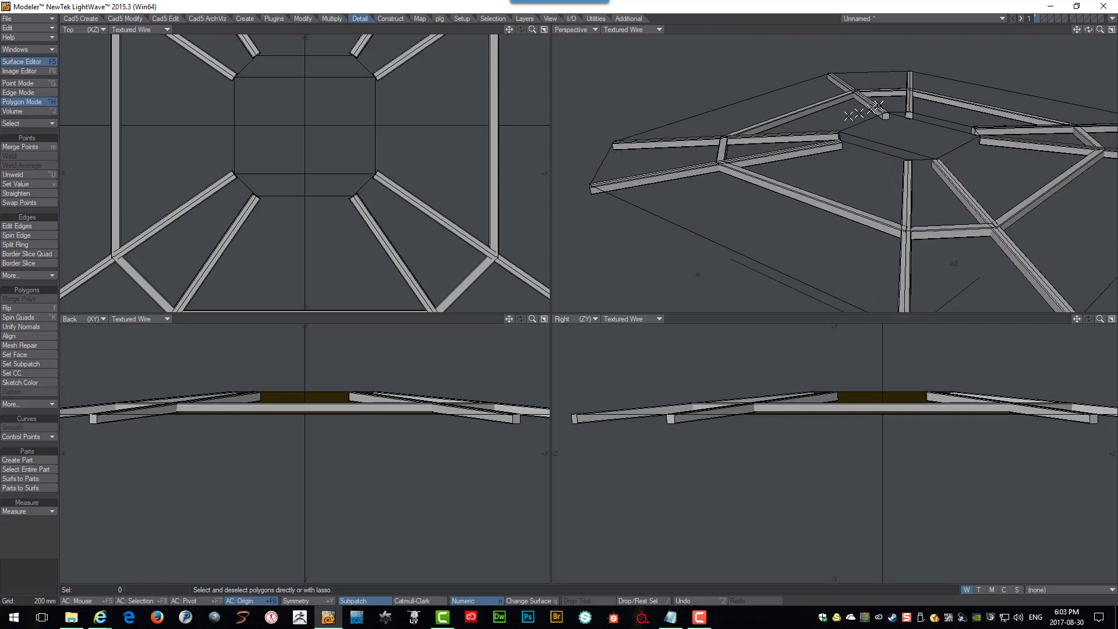
pyautogui.keyDown('alt'); pyautogui.moveTo(955, 112); pyautogui.dragTo(937, 121); pyautogui.keyUp('alt')
pyautogui.scroll(-3, 957, 111)
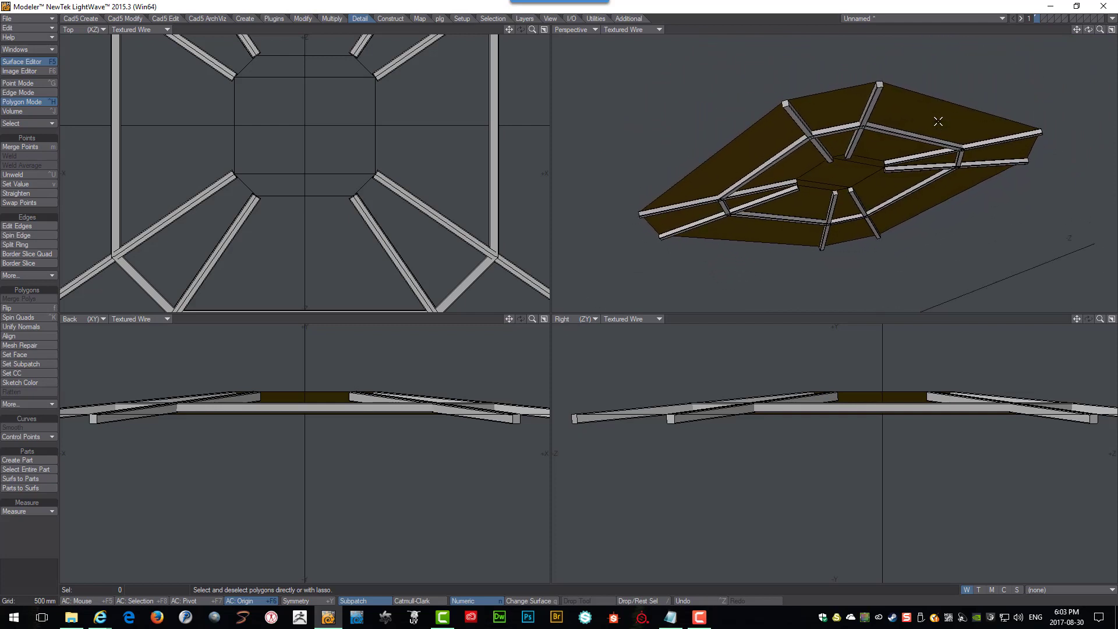